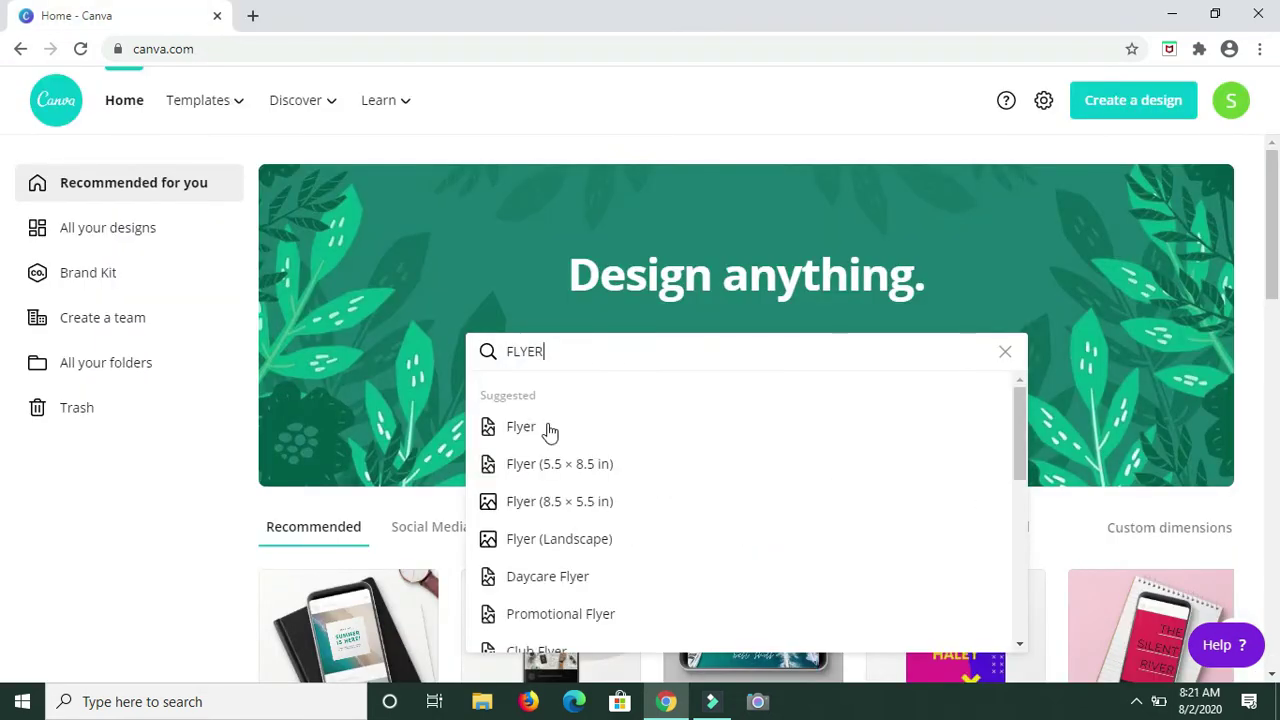
Start a new blank Flyer design from the Flyer suggestion.
click(525, 436)
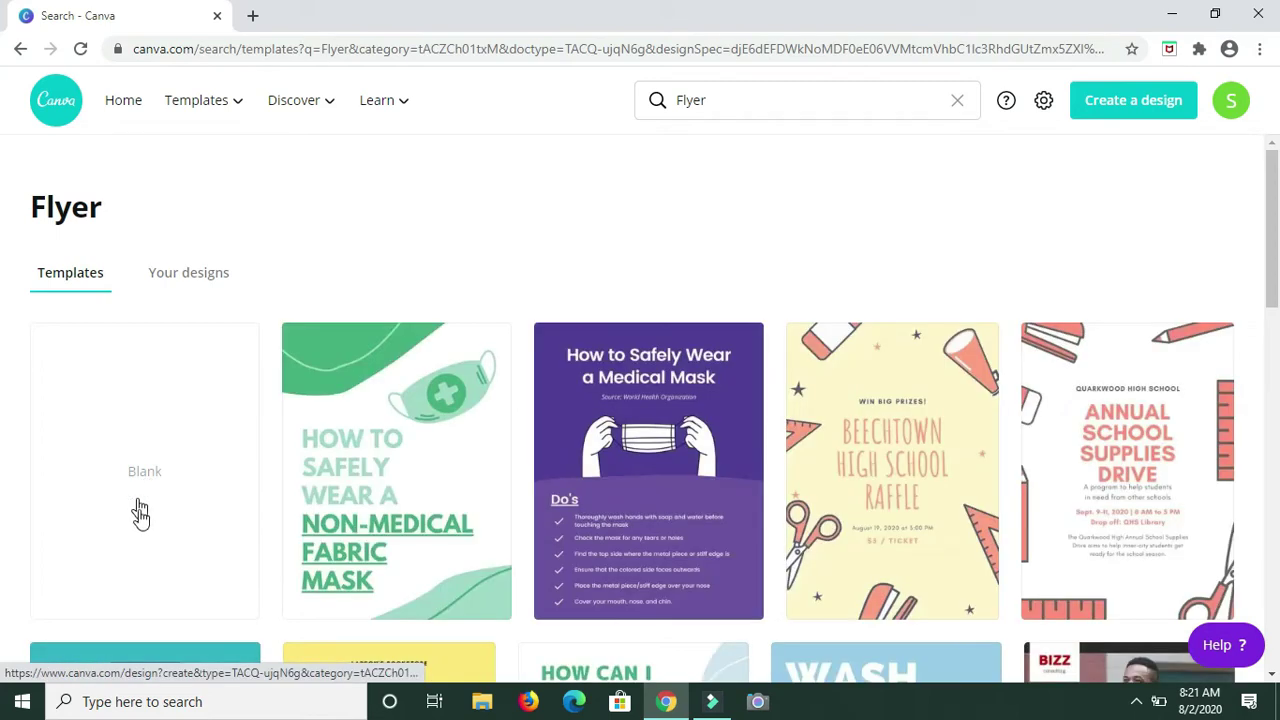
click(138, 489)
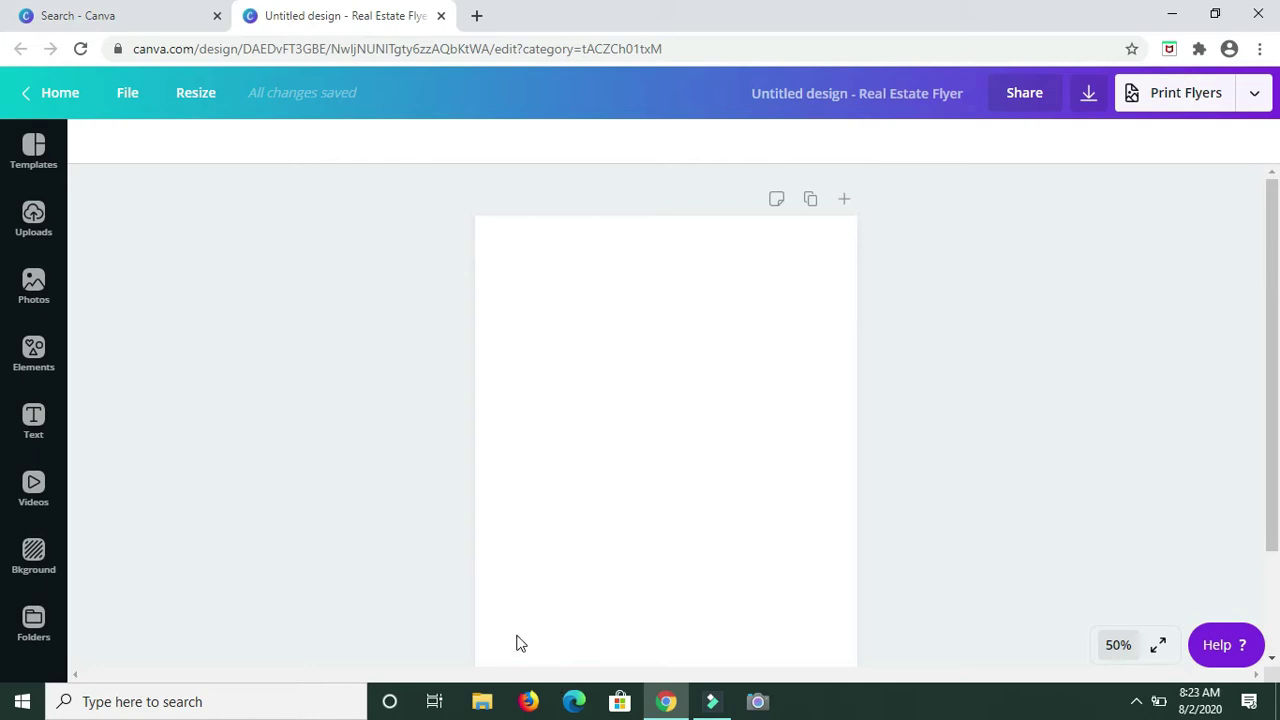
Add a square shape from Elements and shift it slightly left.
click(31, 360)
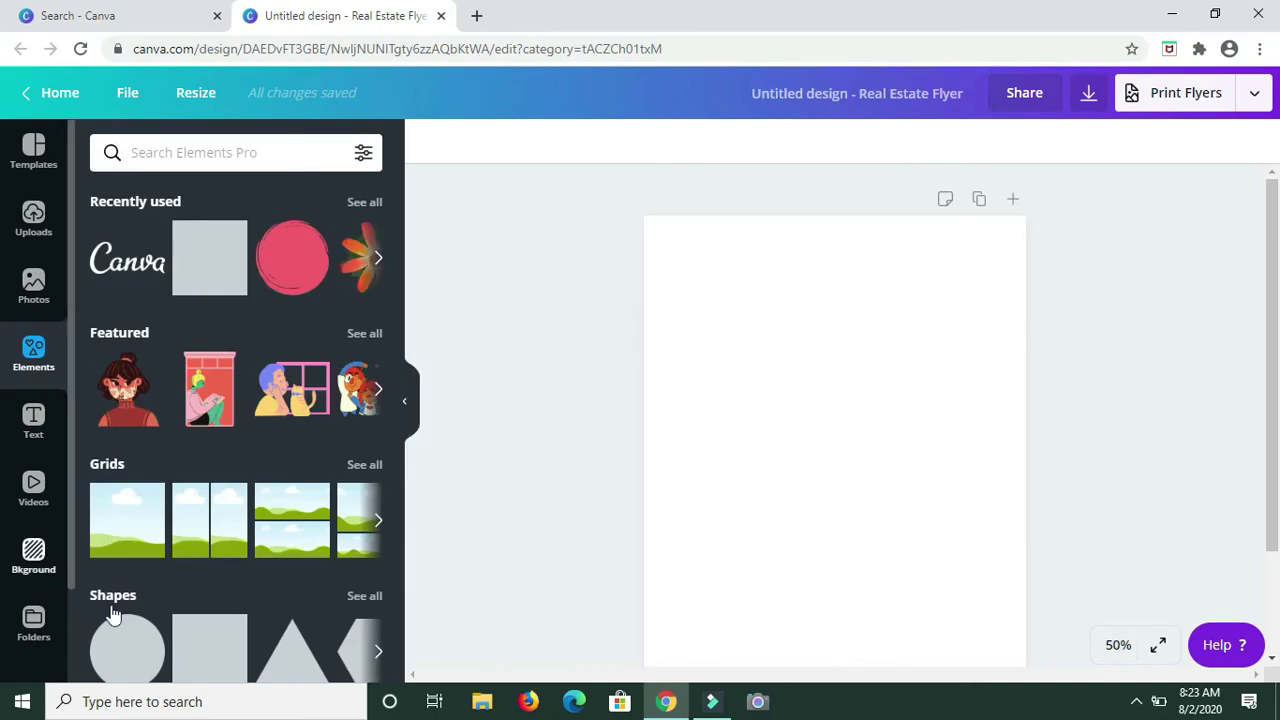
scroll(112, 608, down, 2)
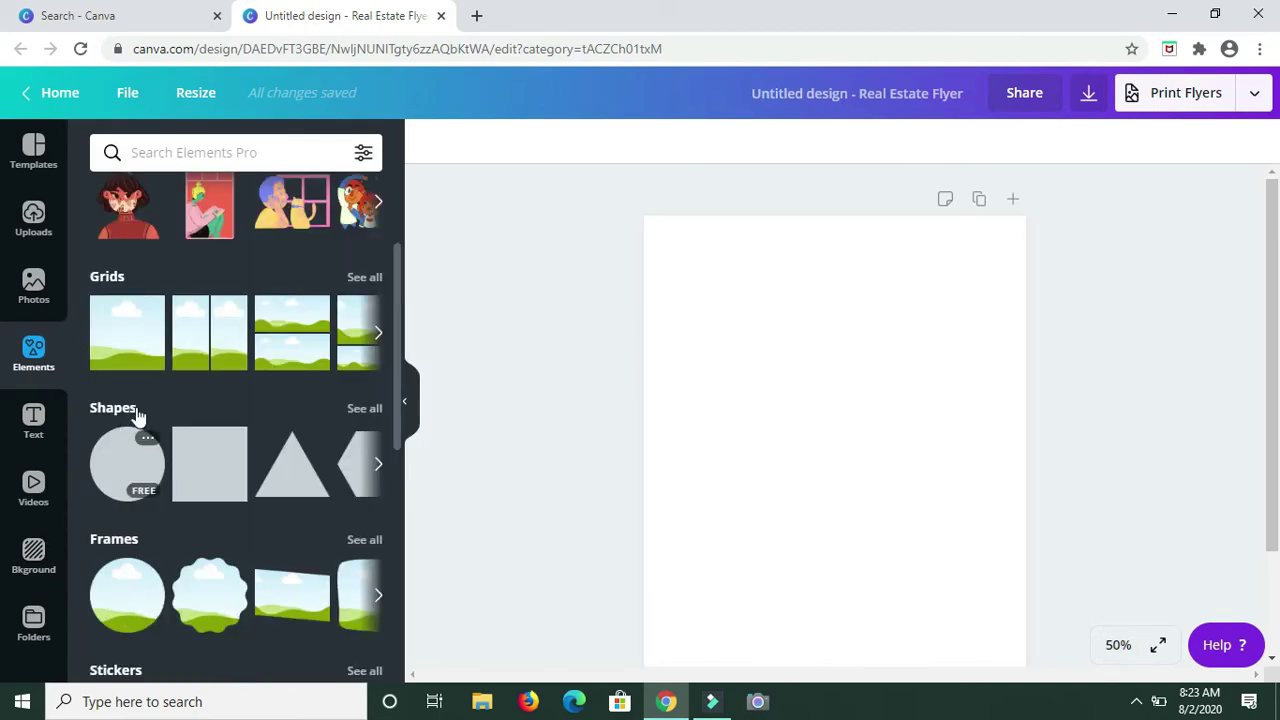
click(218, 472)
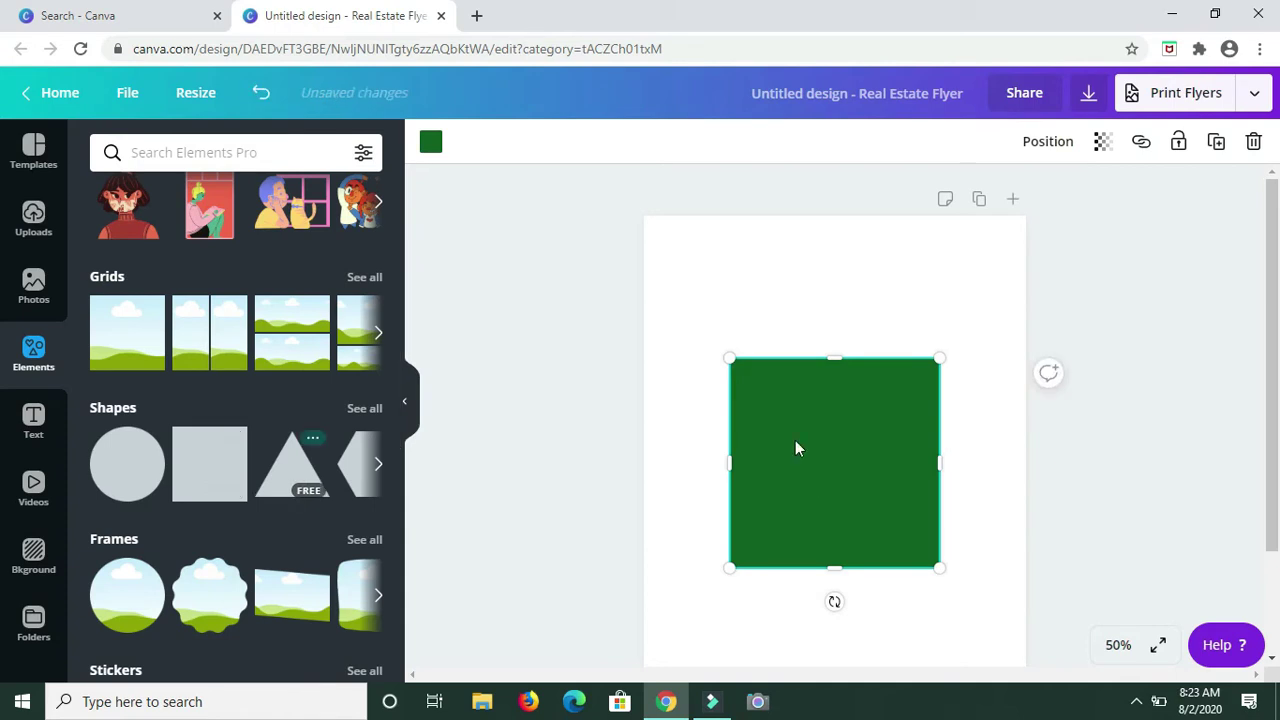
drag(774, 450, 725, 430)
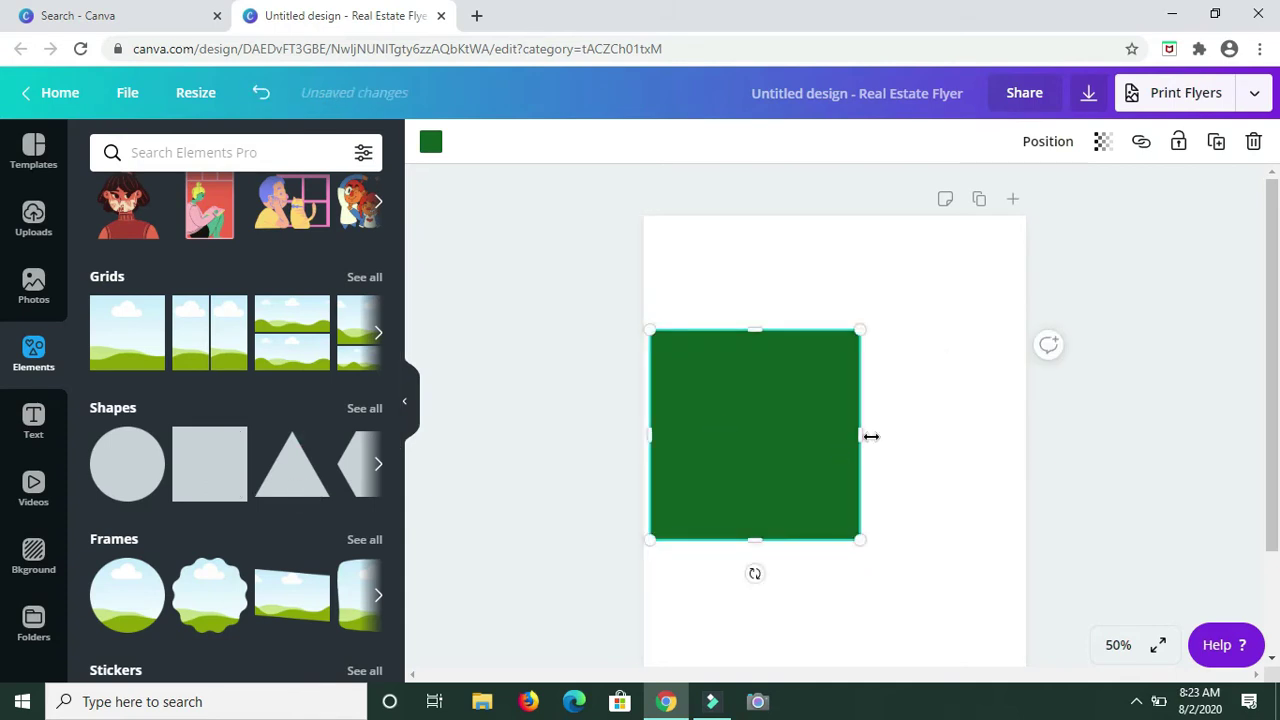
Stretch the square into a thin, full-height bar along the left page edge.
drag(829, 431, 709, 431)
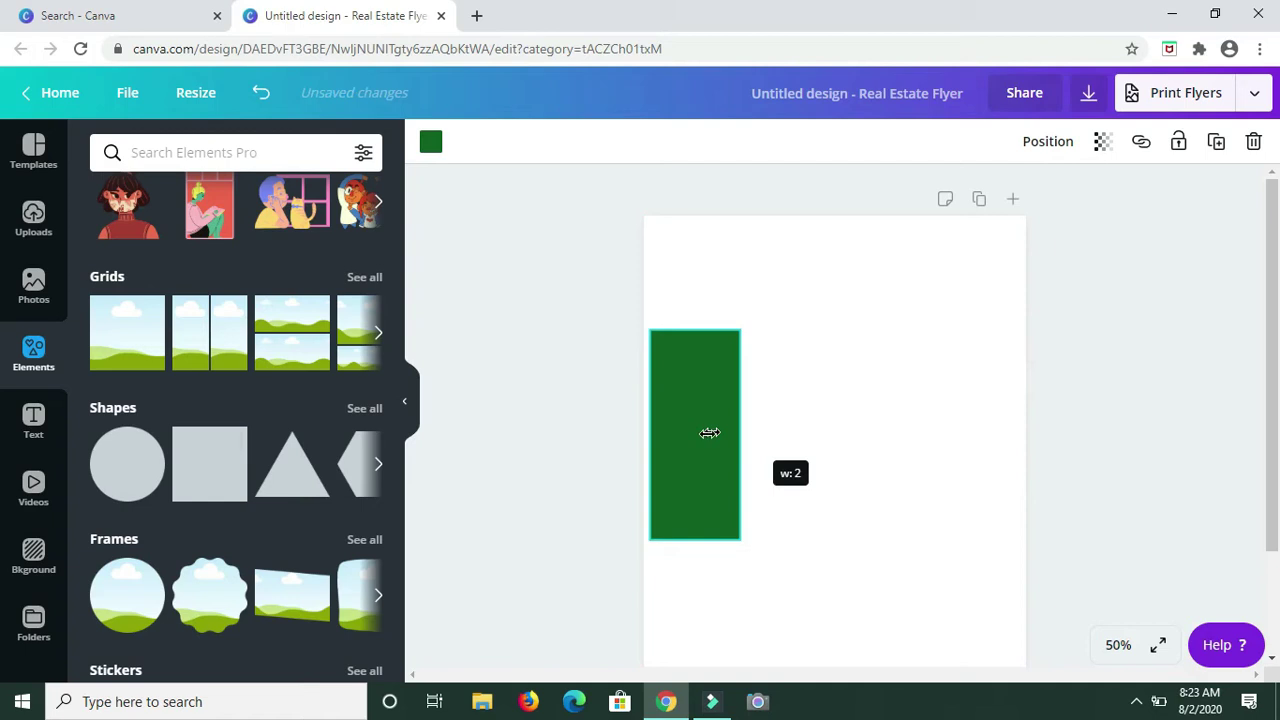
drag(648, 434, 638, 434)
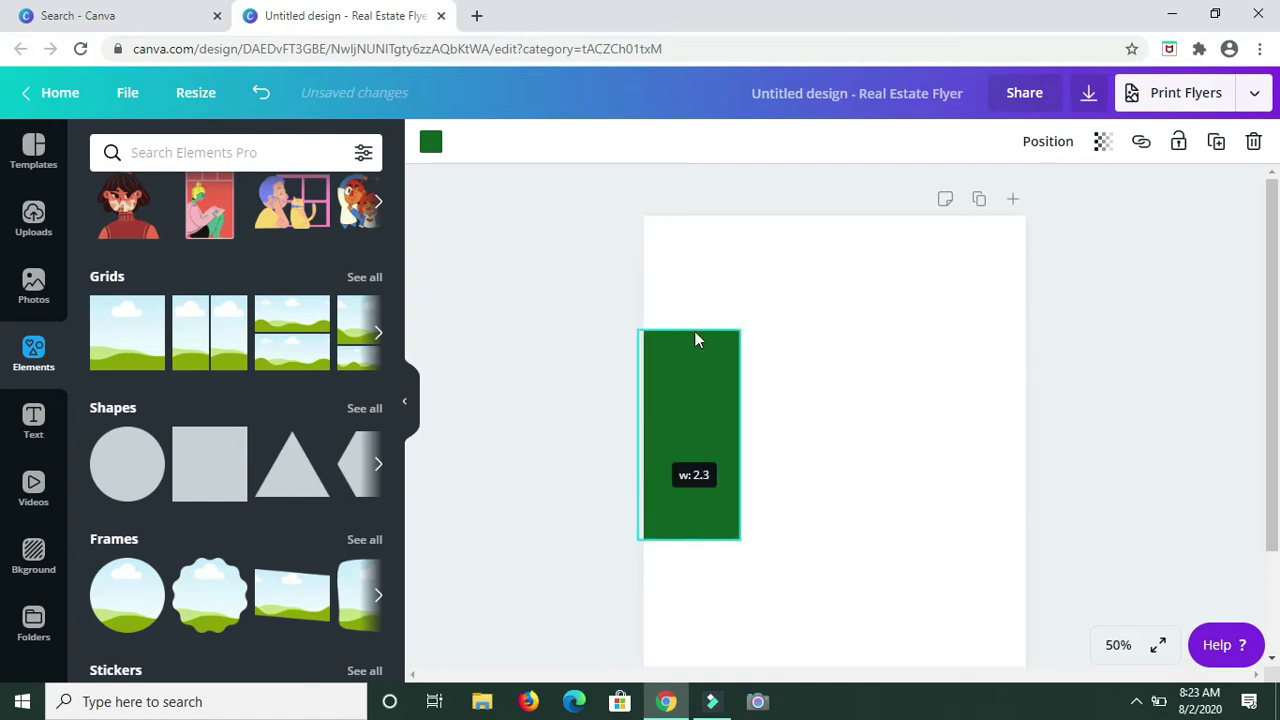
drag(694, 331, 683, 214)
scroll(871, 534, down, 2)
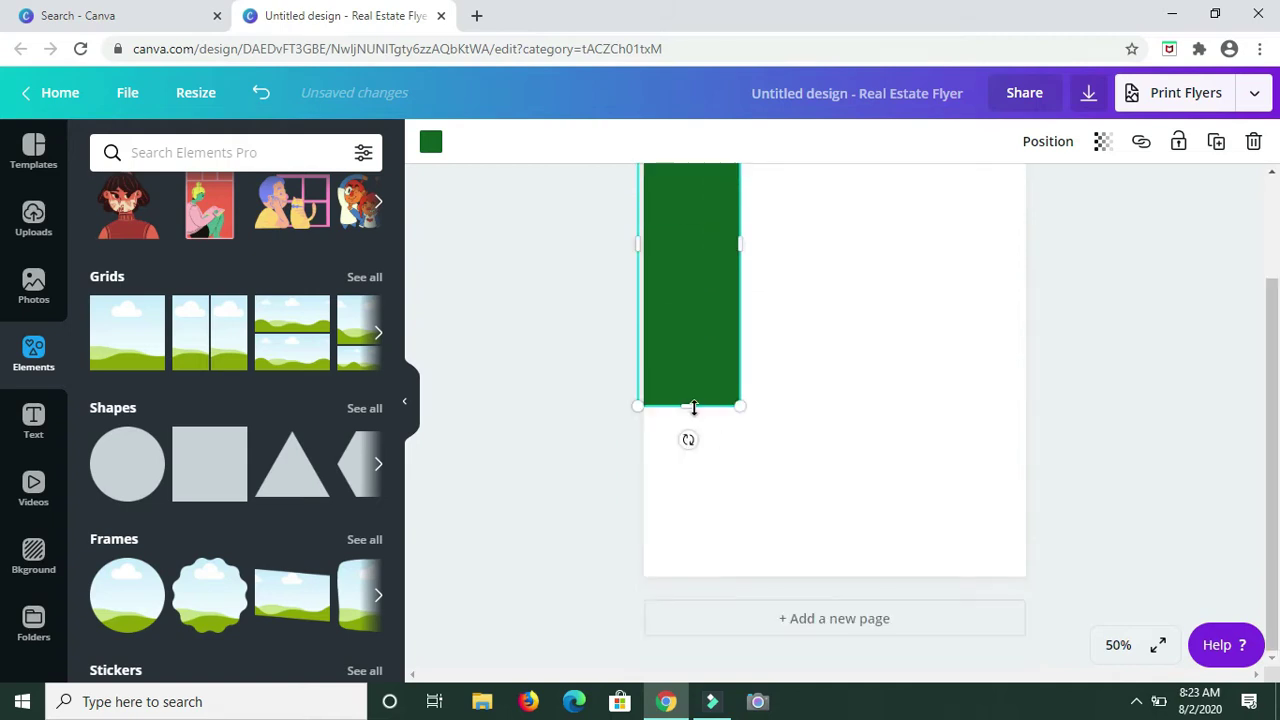
drag(693, 407, 690, 578)
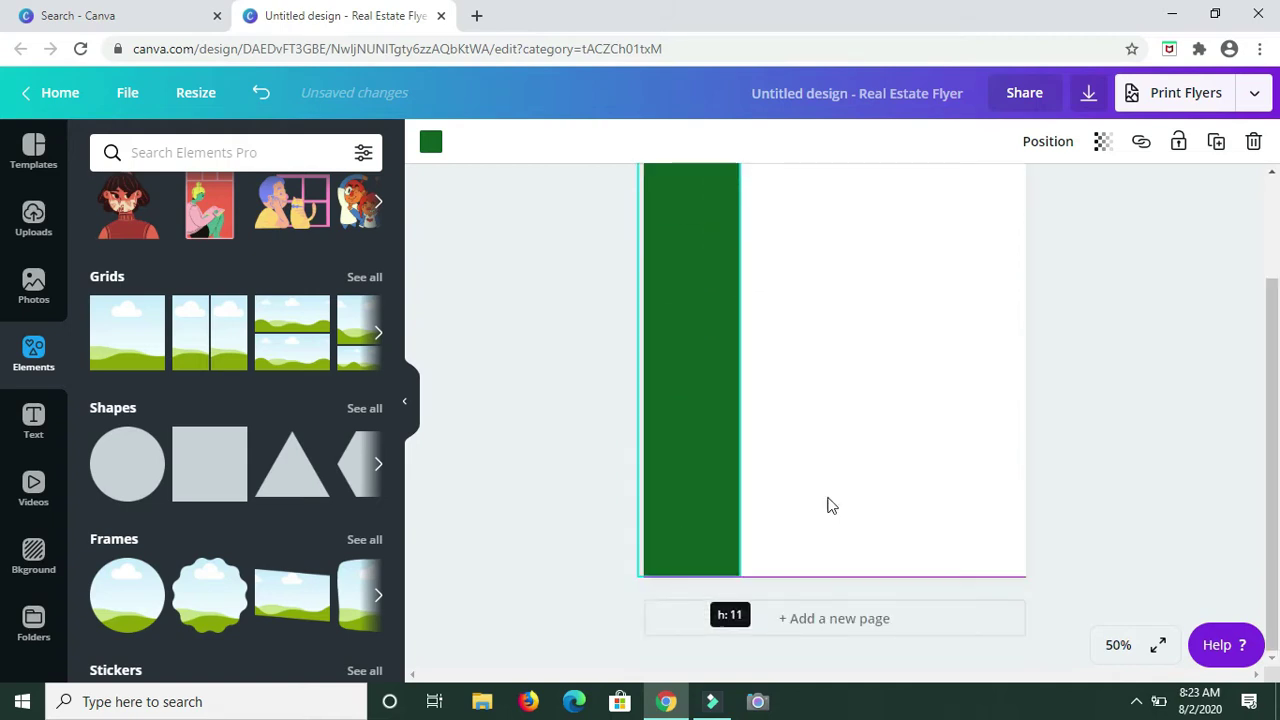
scroll(827, 505, up, 2)
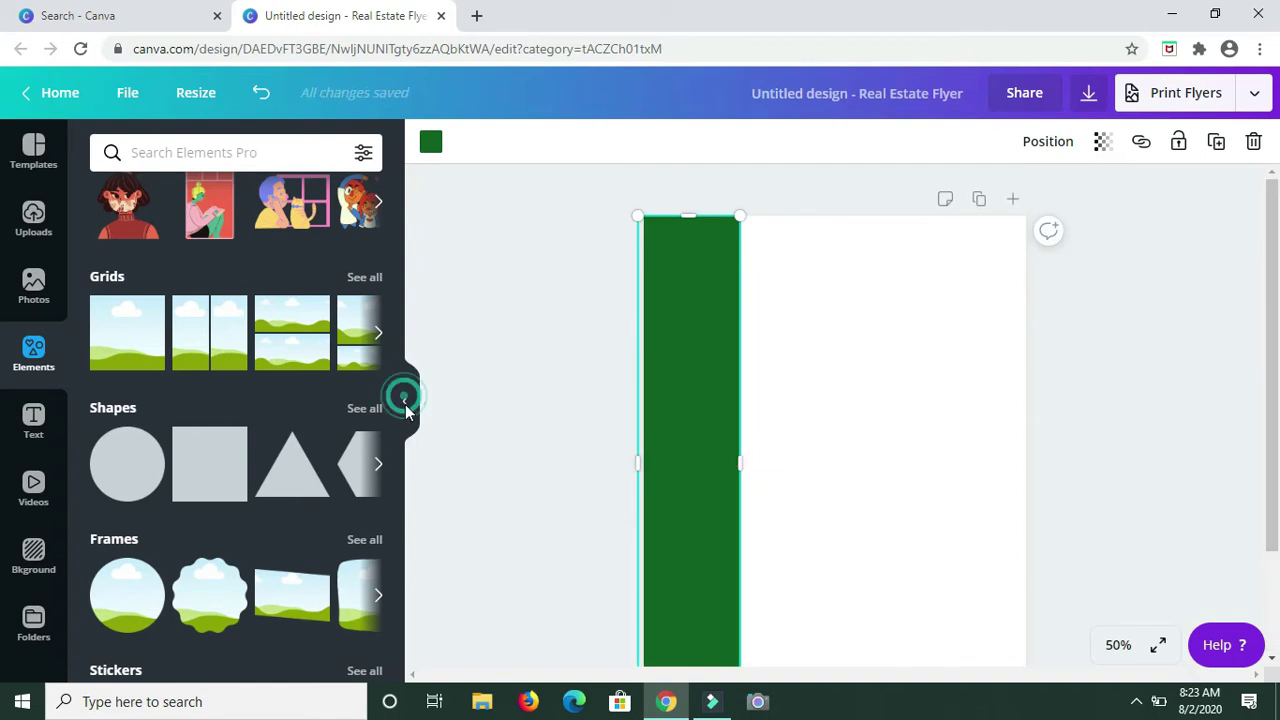
click(404, 401)
drag(572, 463, 546, 466)
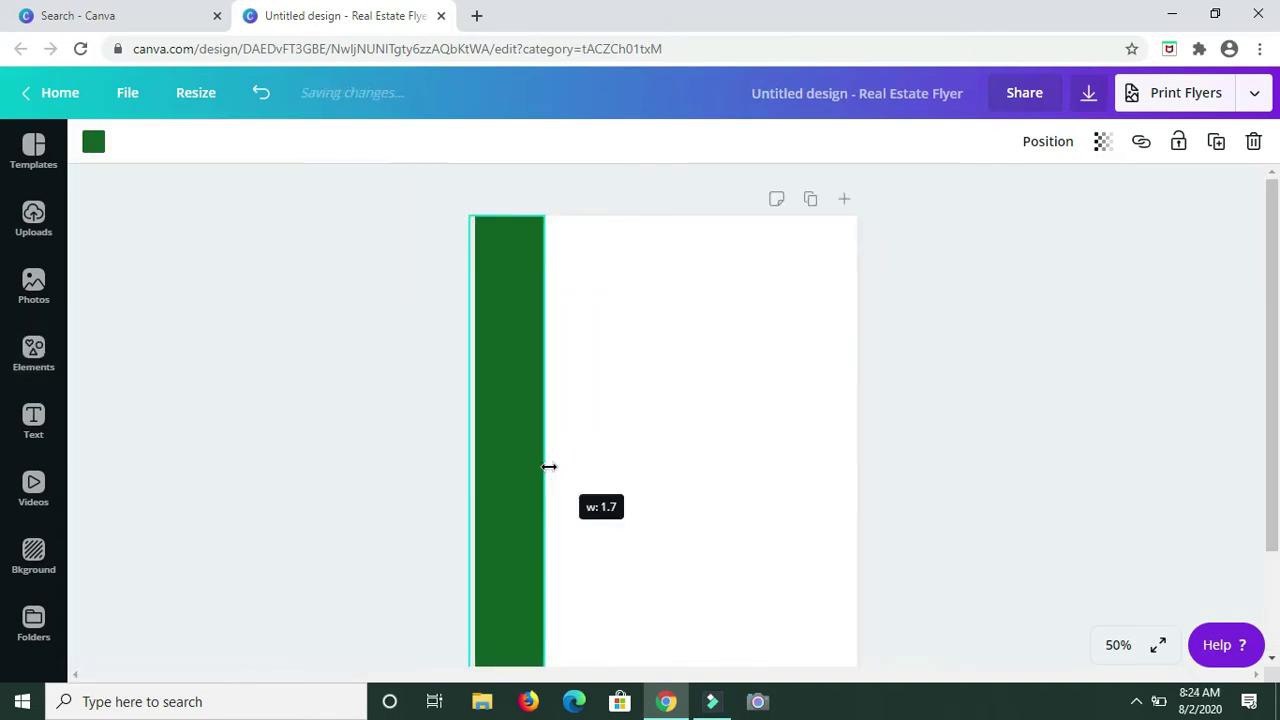
click(988, 451)
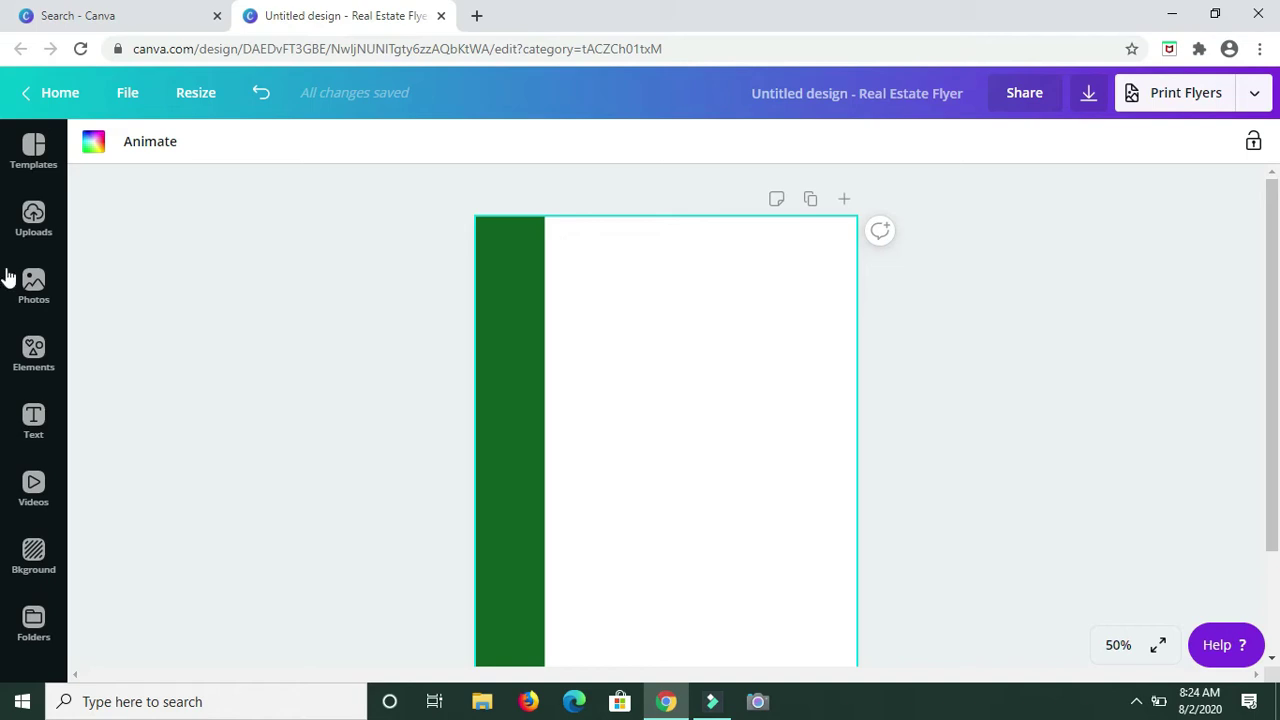
Search the elements library for LINES, replacing the mistyped term SQUATE.
click(33, 360)
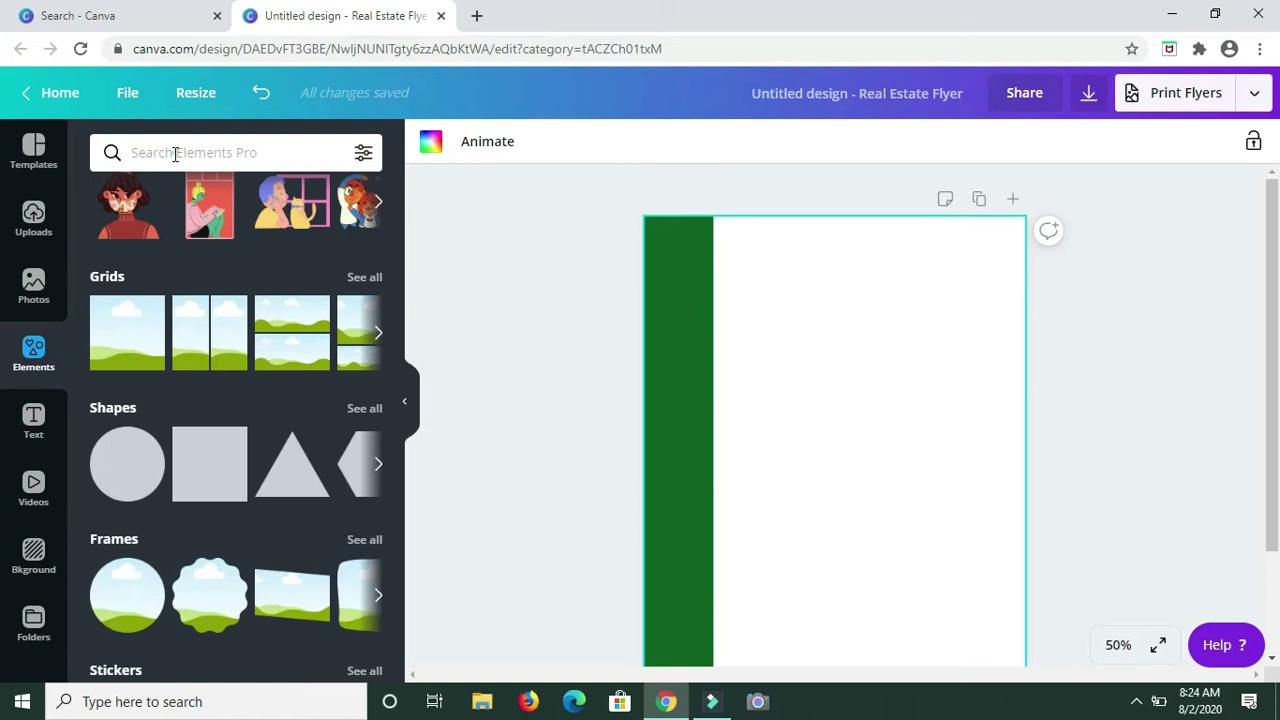
click(175, 152)
text(SQUATE)
key(Return)
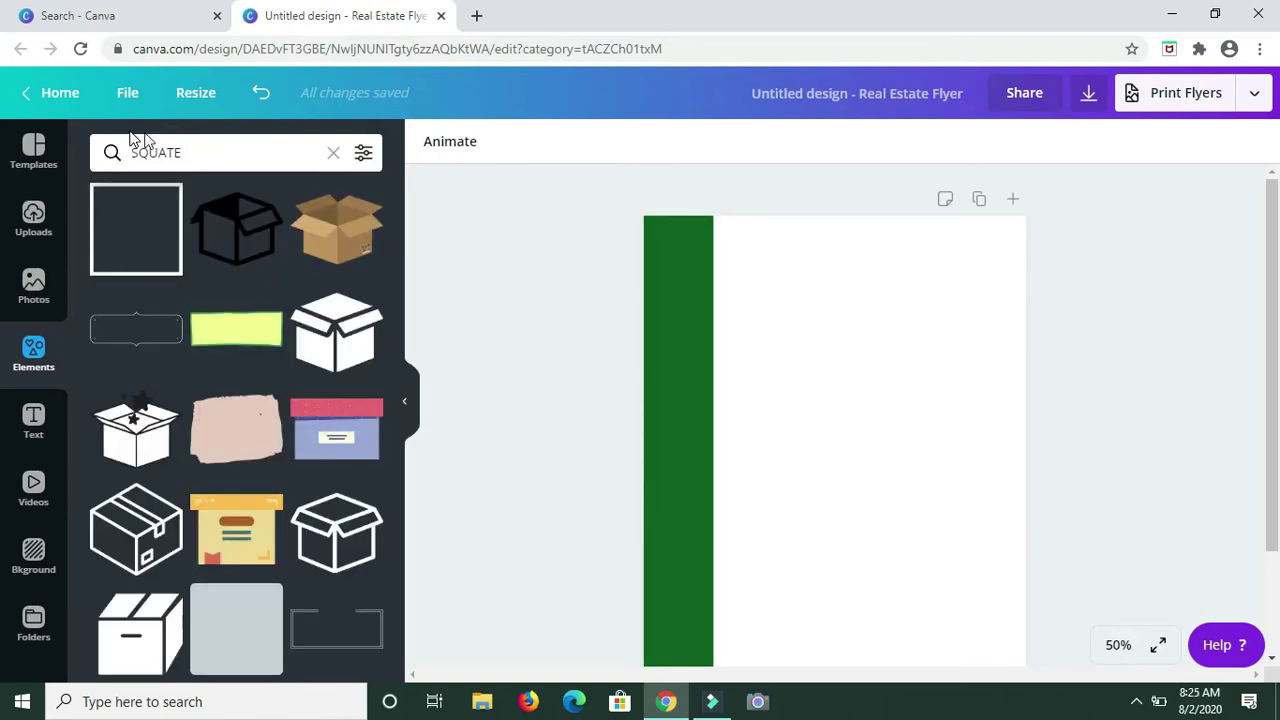
double_click(135, 142)
key(BackSpace)
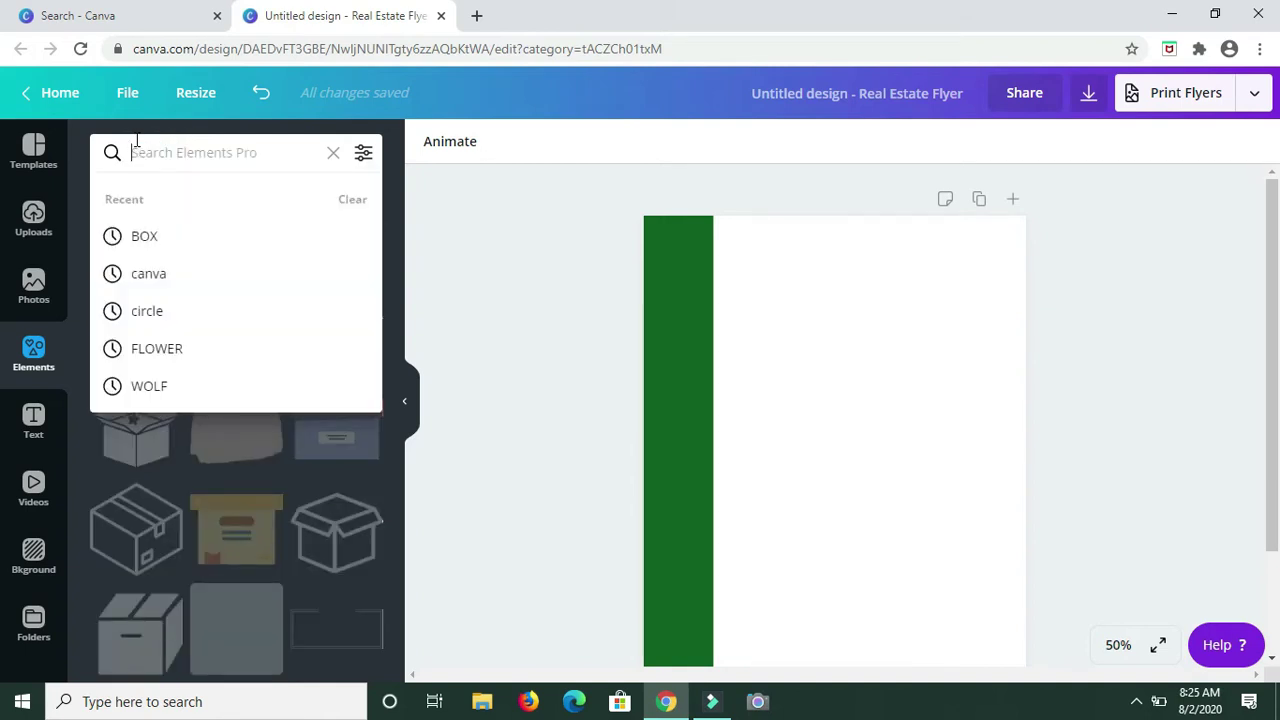
text(L)
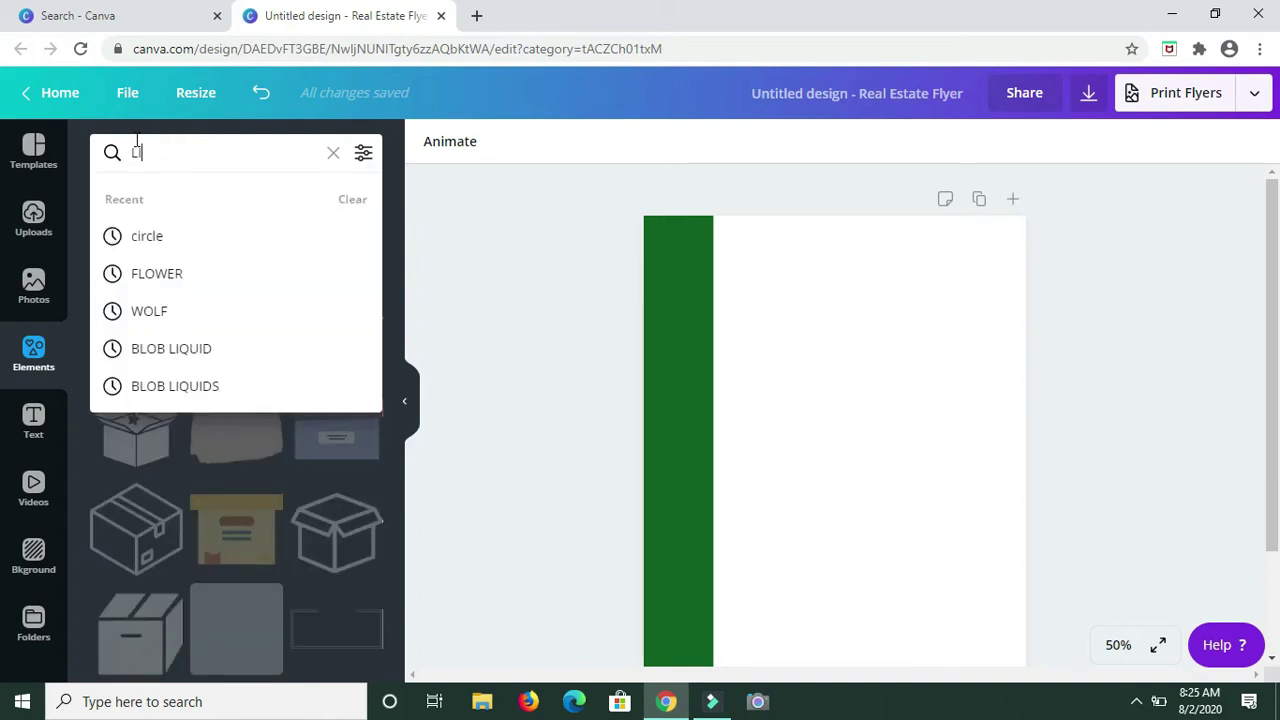
text(INES)
key(Return)
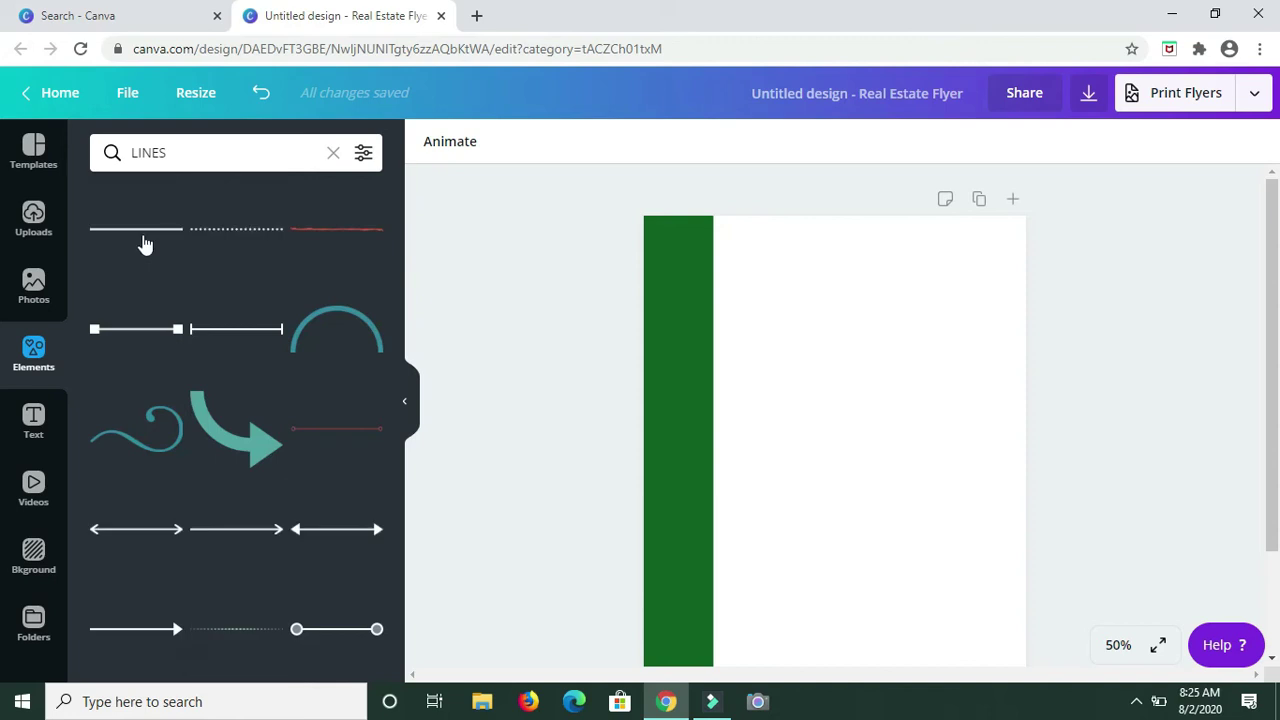
Add a plain line, make it thinner and place it near the page top.
click(145, 244)
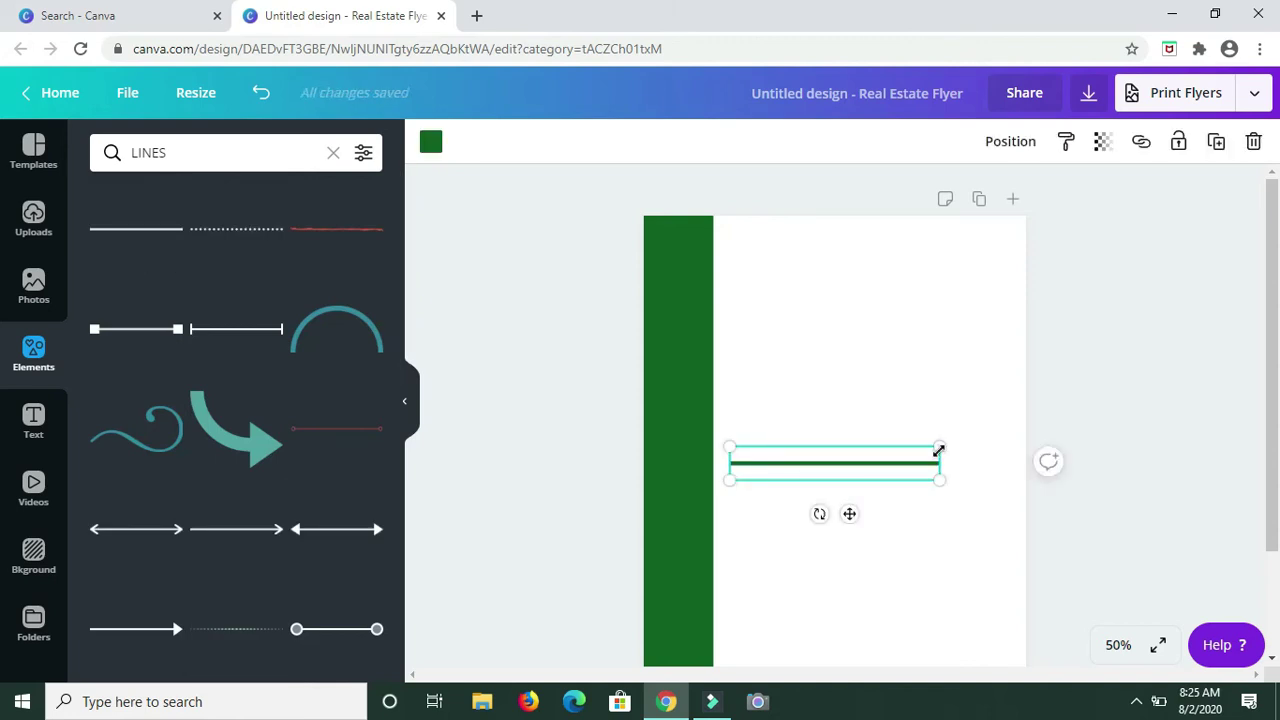
drag(938, 450, 976, 469)
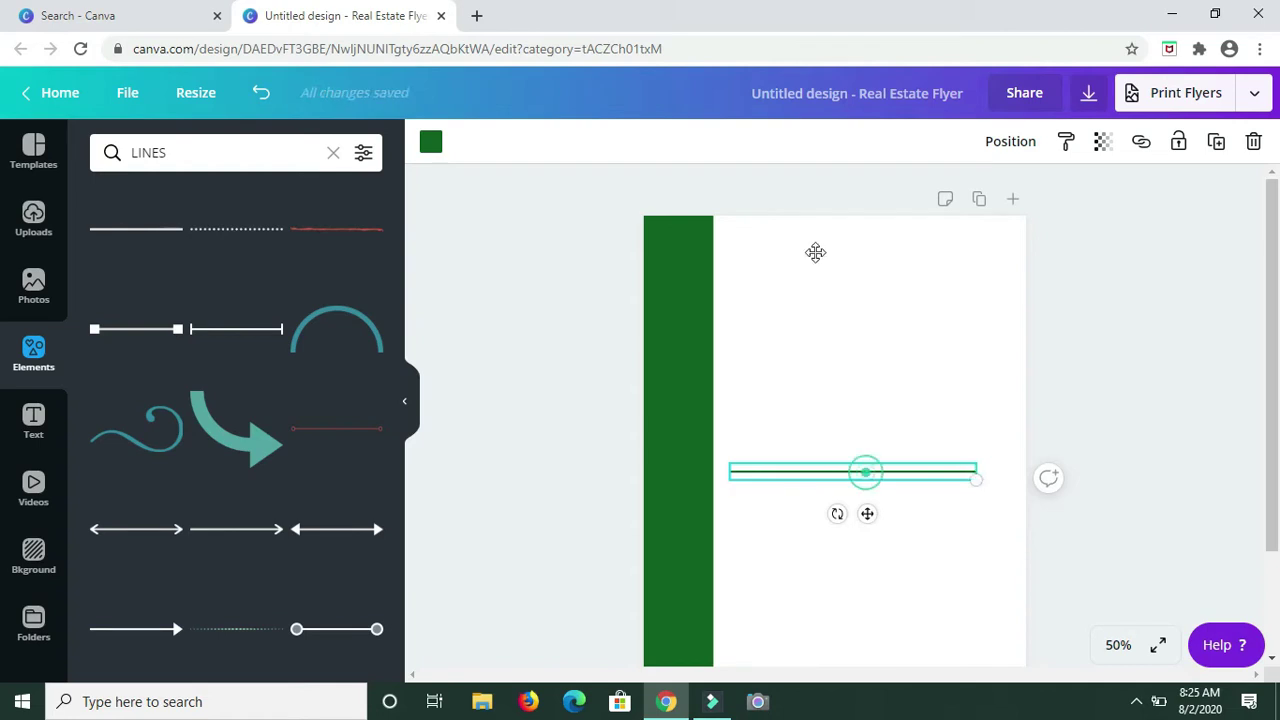
drag(816, 252, 863, 243)
click(678, 300)
click(430, 141)
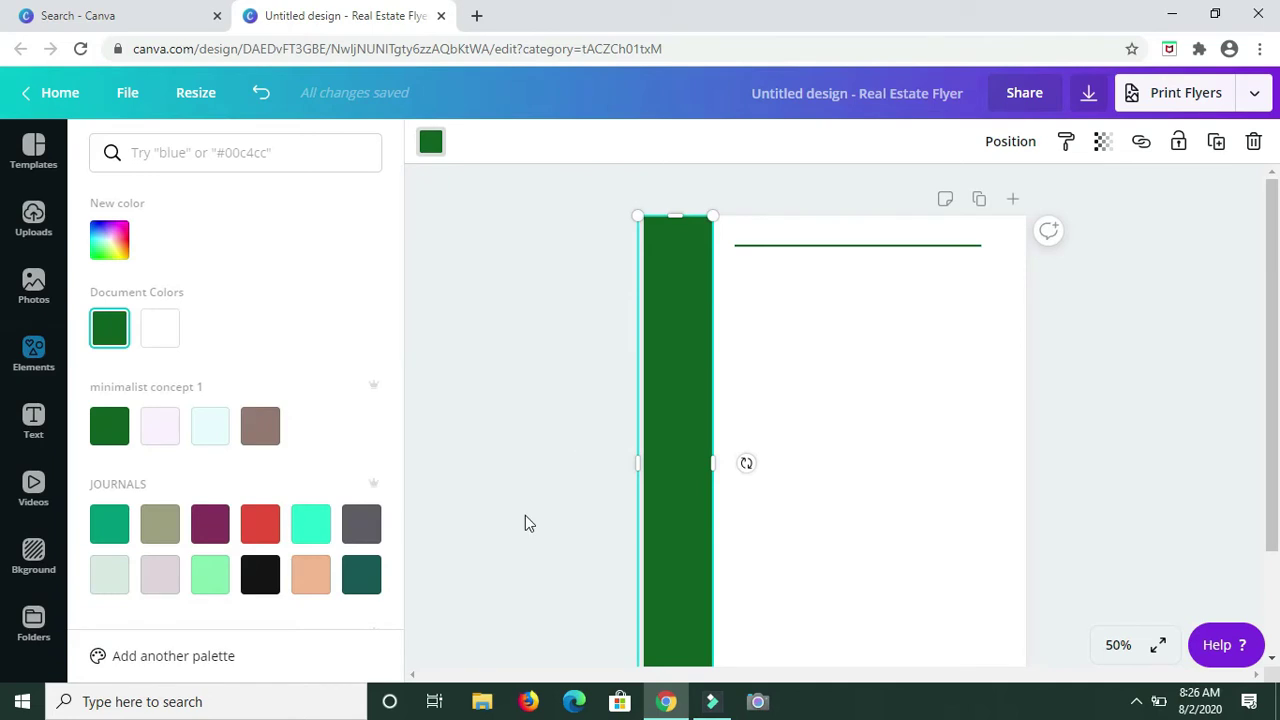
Recolour the left side bar to Pink #ff66c4 from Default Colors.
scroll(311, 361, down, 5)
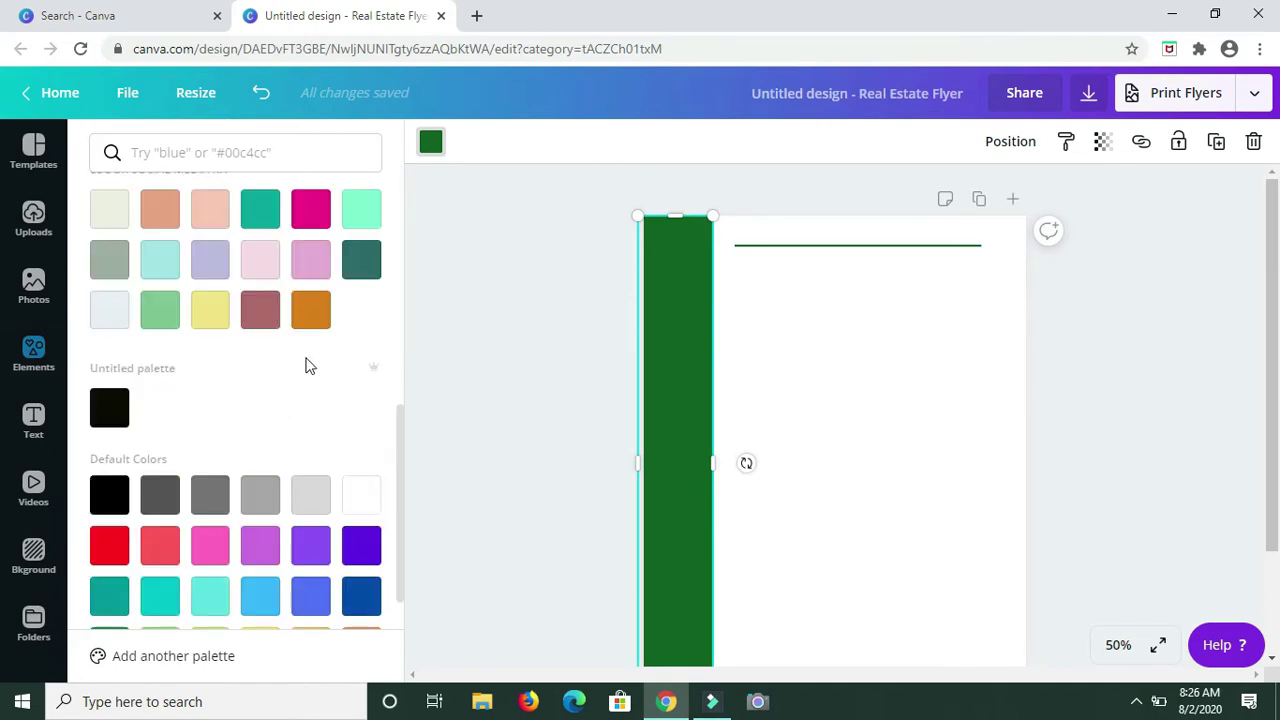
click(211, 553)
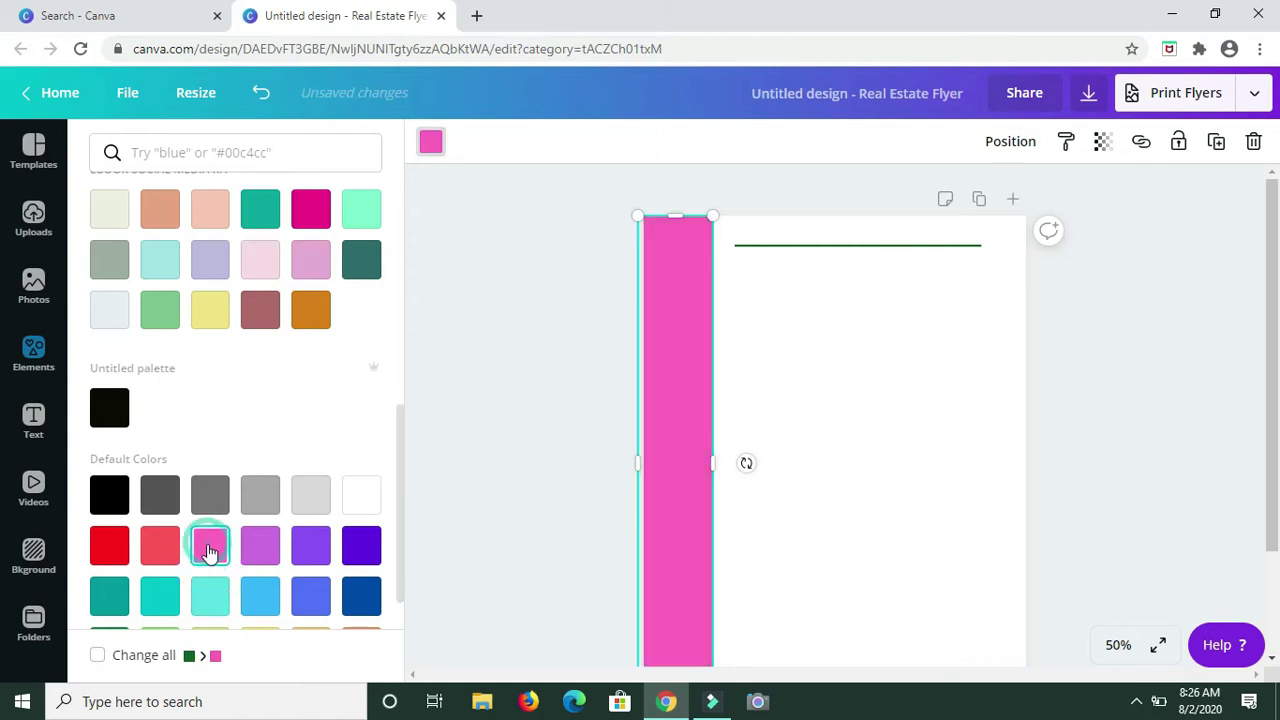
click(714, 348)
click(651, 408)
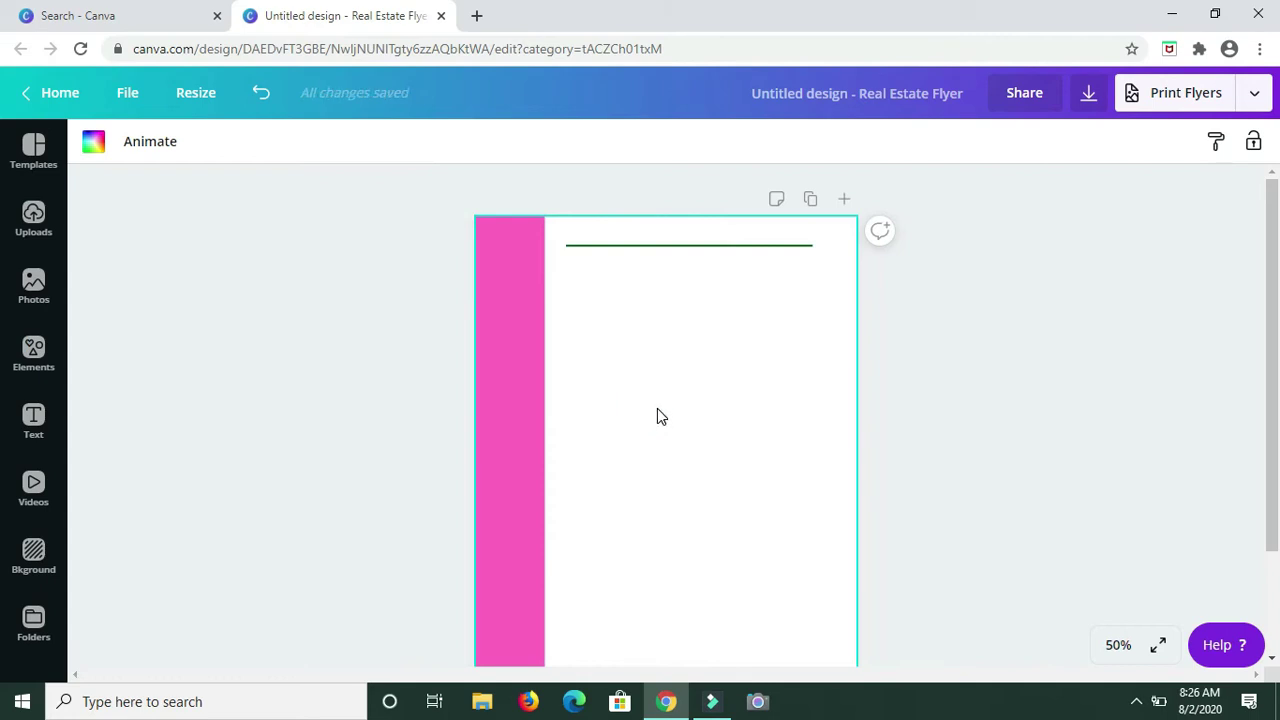
Add a LESSON PLAN text box set in the Anton font.
key(t)
drag(634, 446, 554, 389)
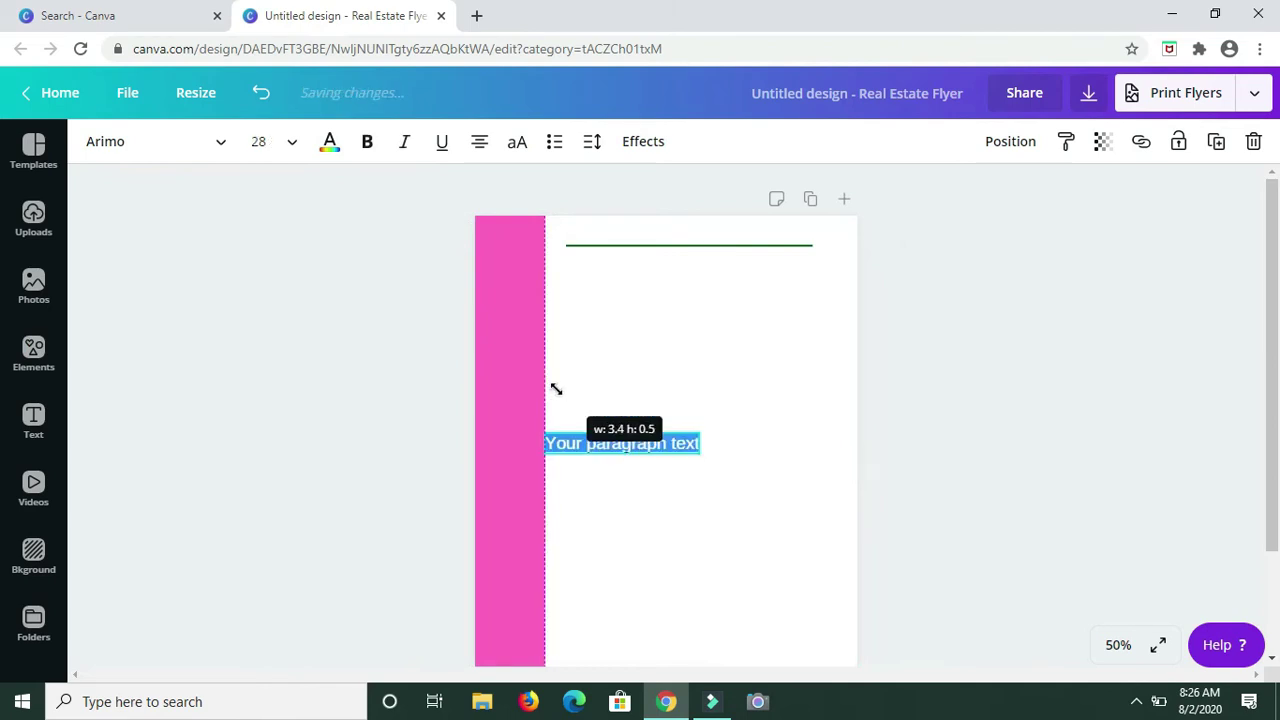
text(LESSON PLAN)
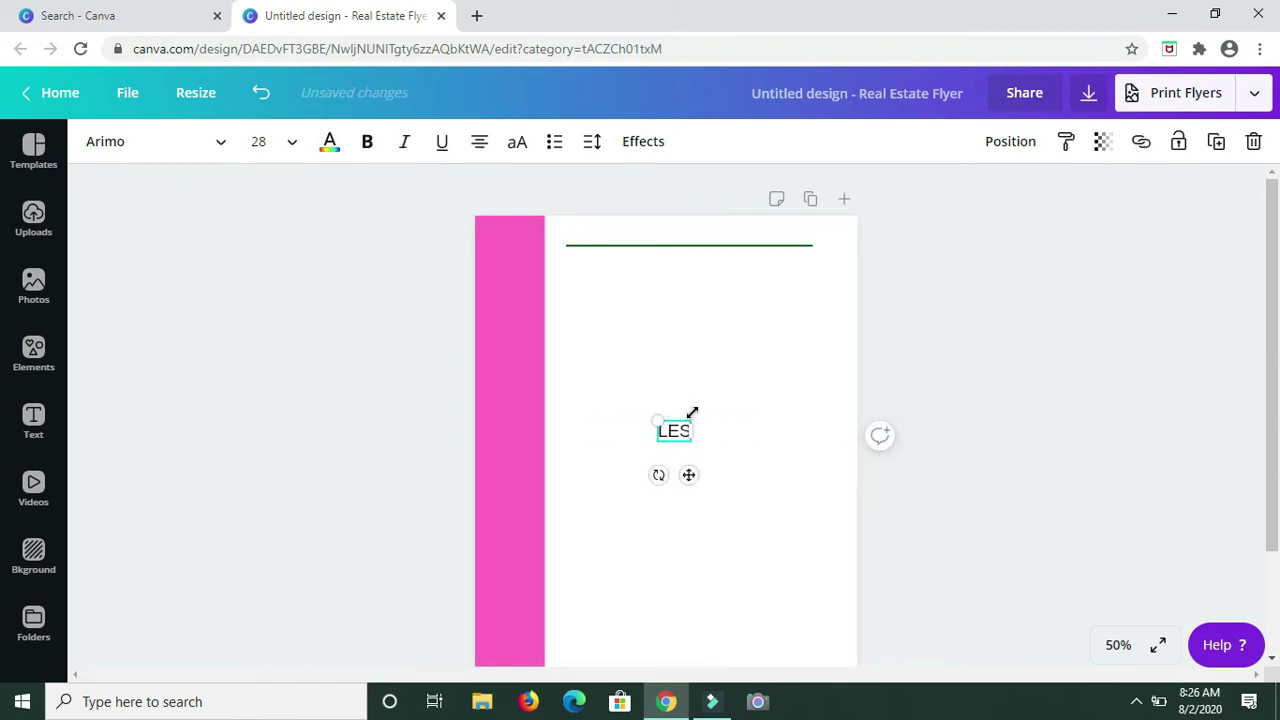
click(218, 146)
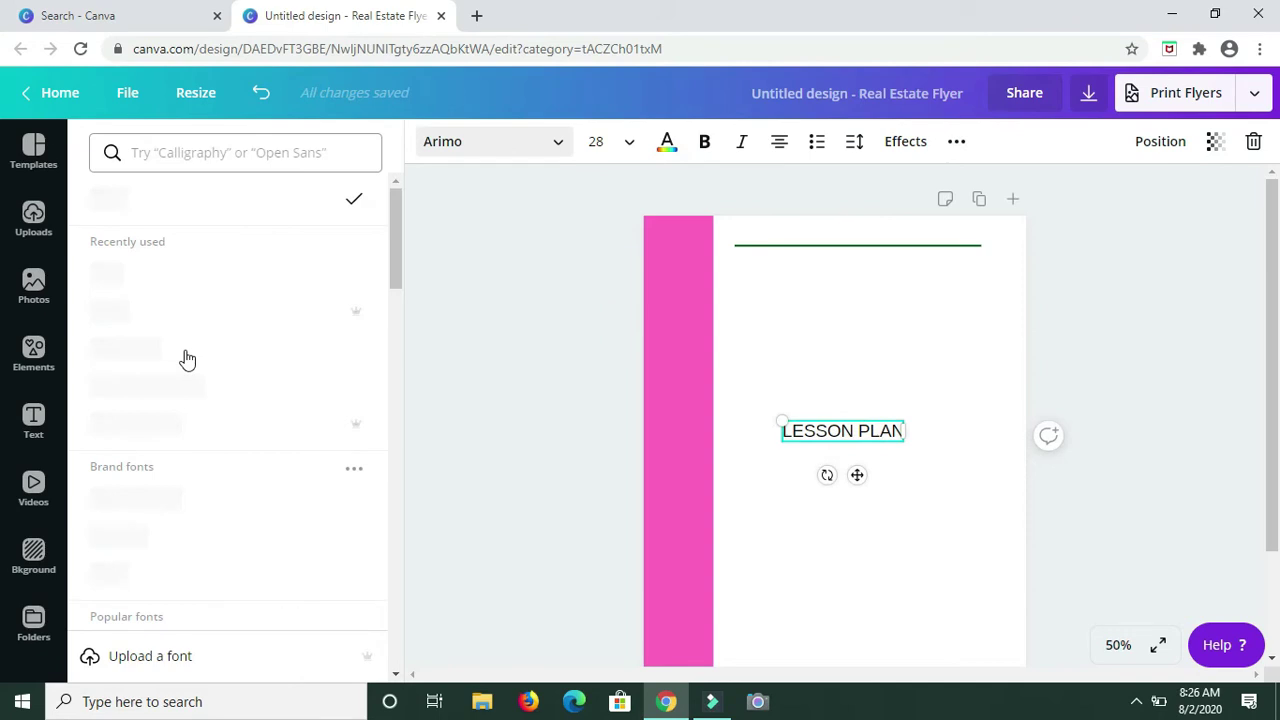
click(157, 278)
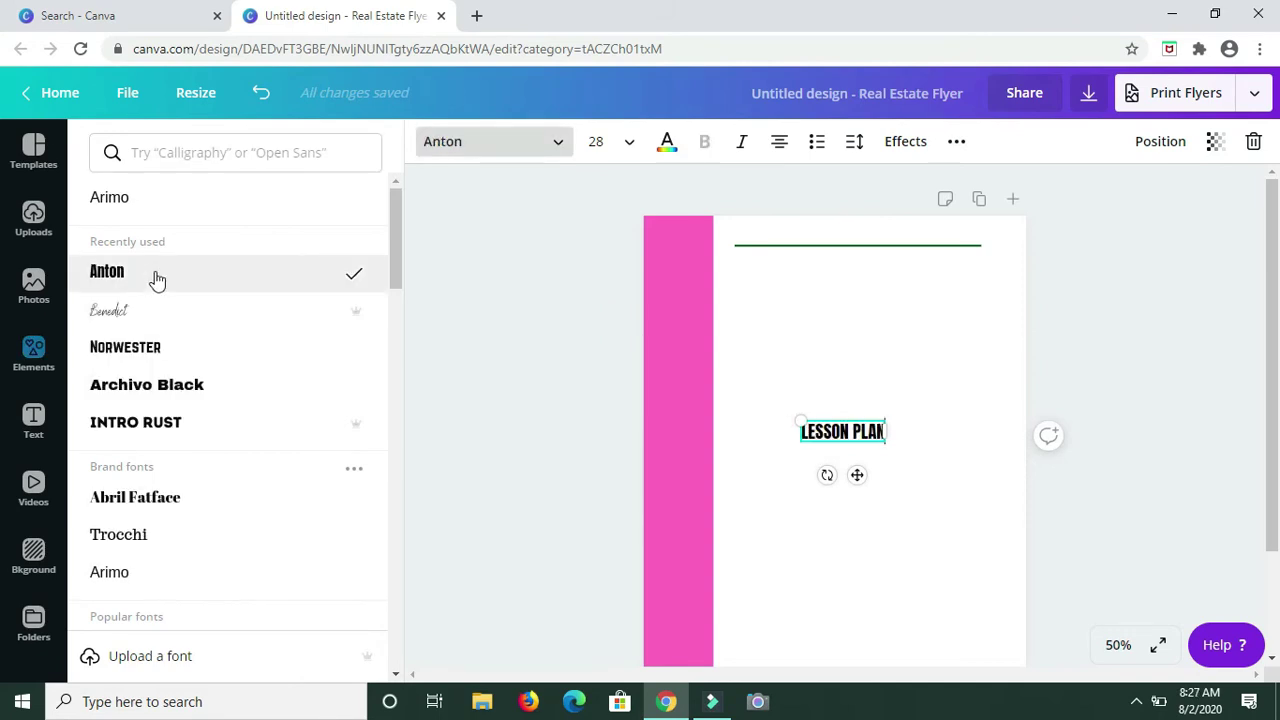
Enlarge the LESSON PLAN heading and begin rotating it vertically.
drag(874, 426, 991, 365)
key(Escape)
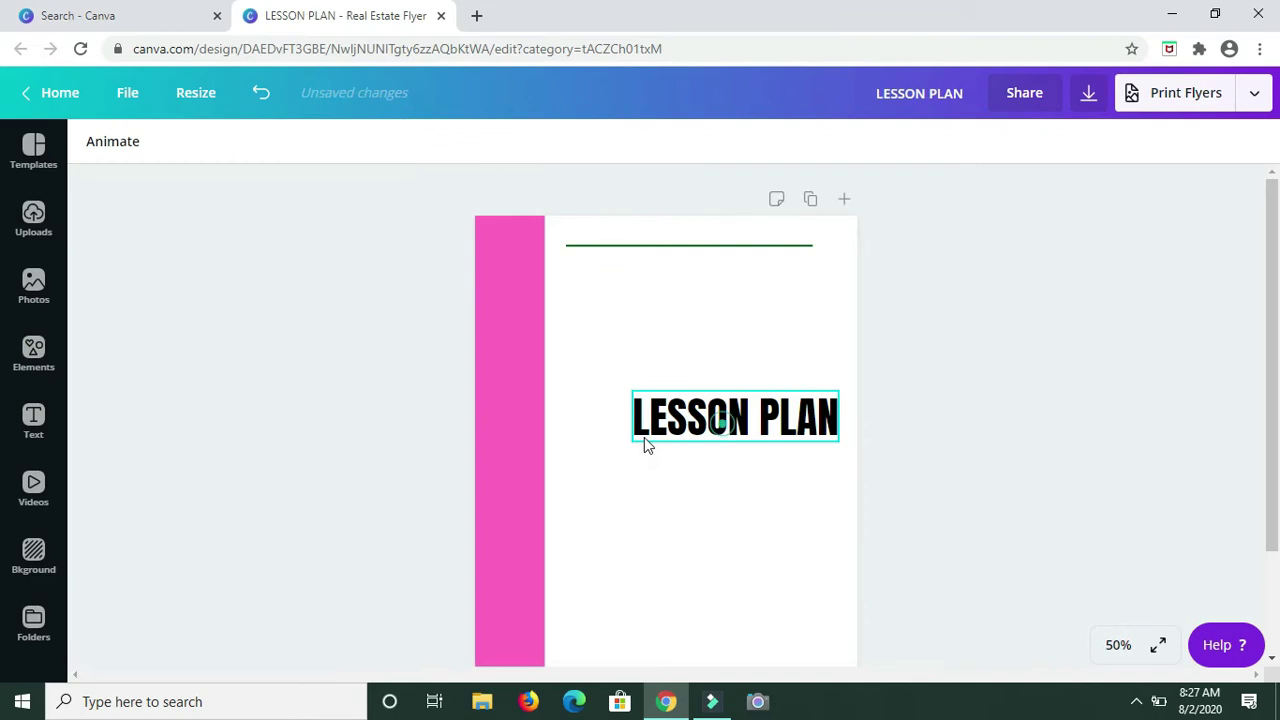
click(647, 440)
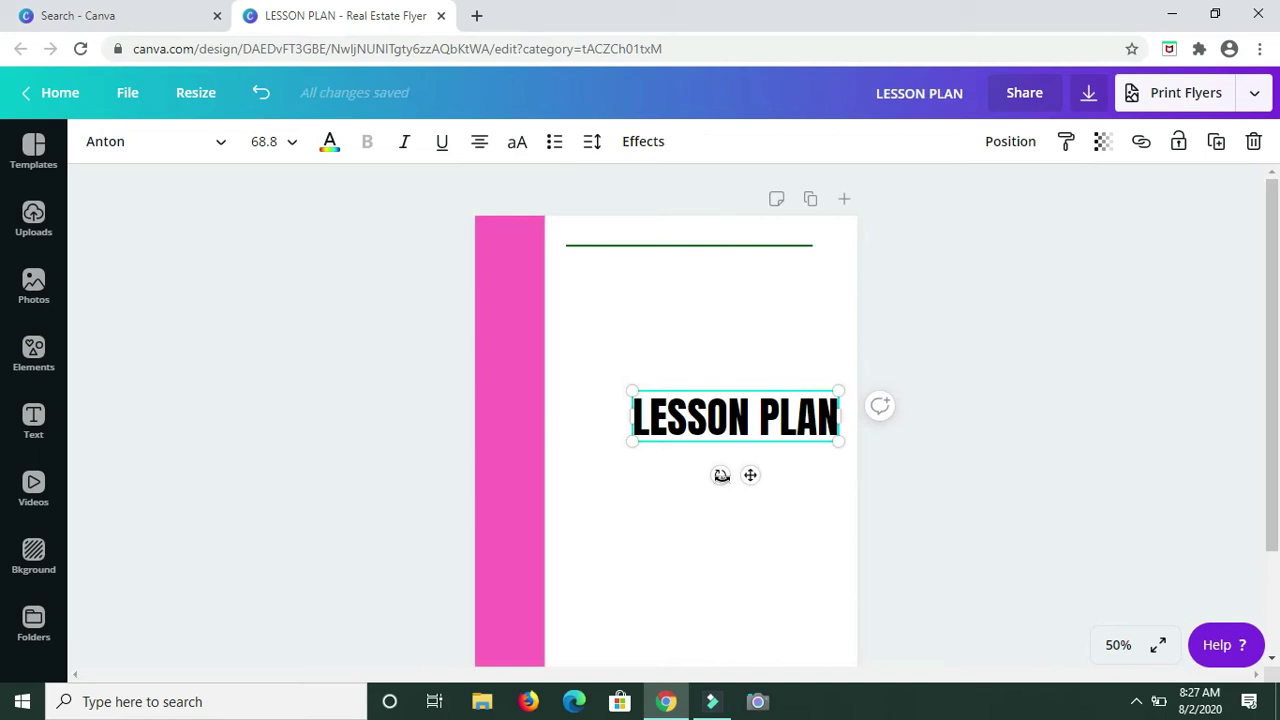
drag(721, 475, 726, 596)
drag(800, 397, 566, 451)
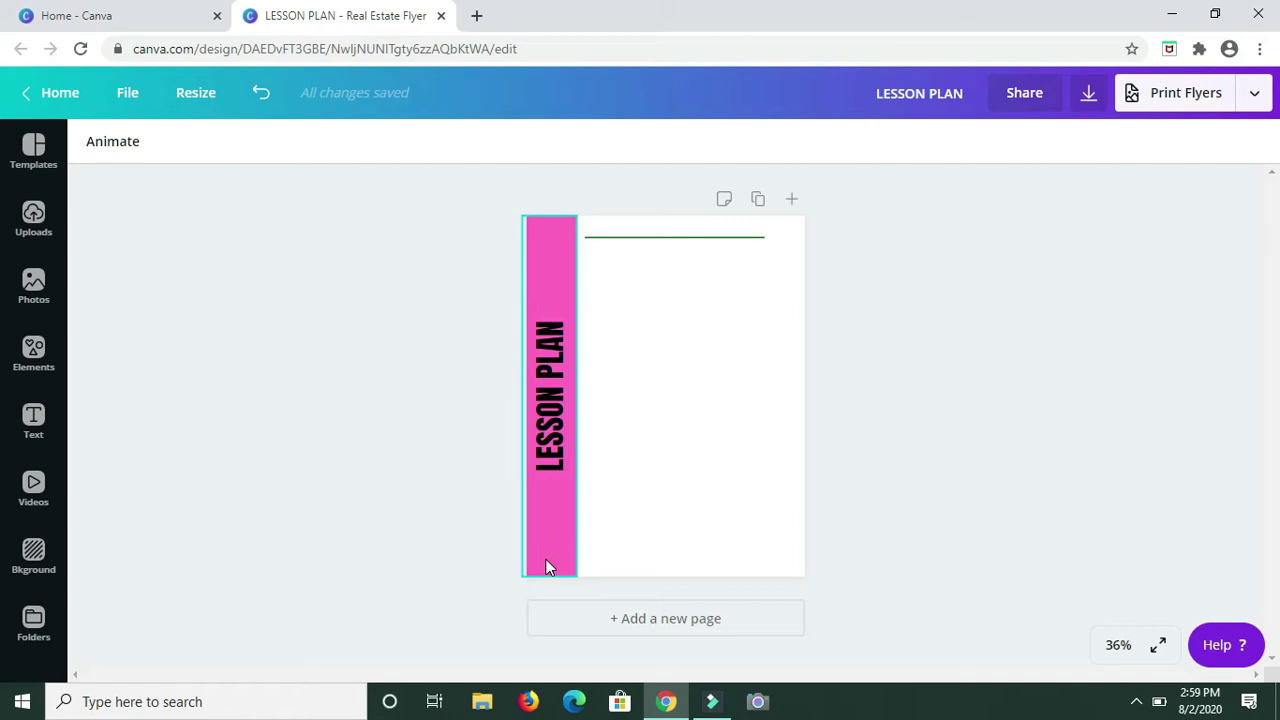
Add the orange leaf from Recently used, shrink it onto the pink bar's bottom.
click(33, 355)
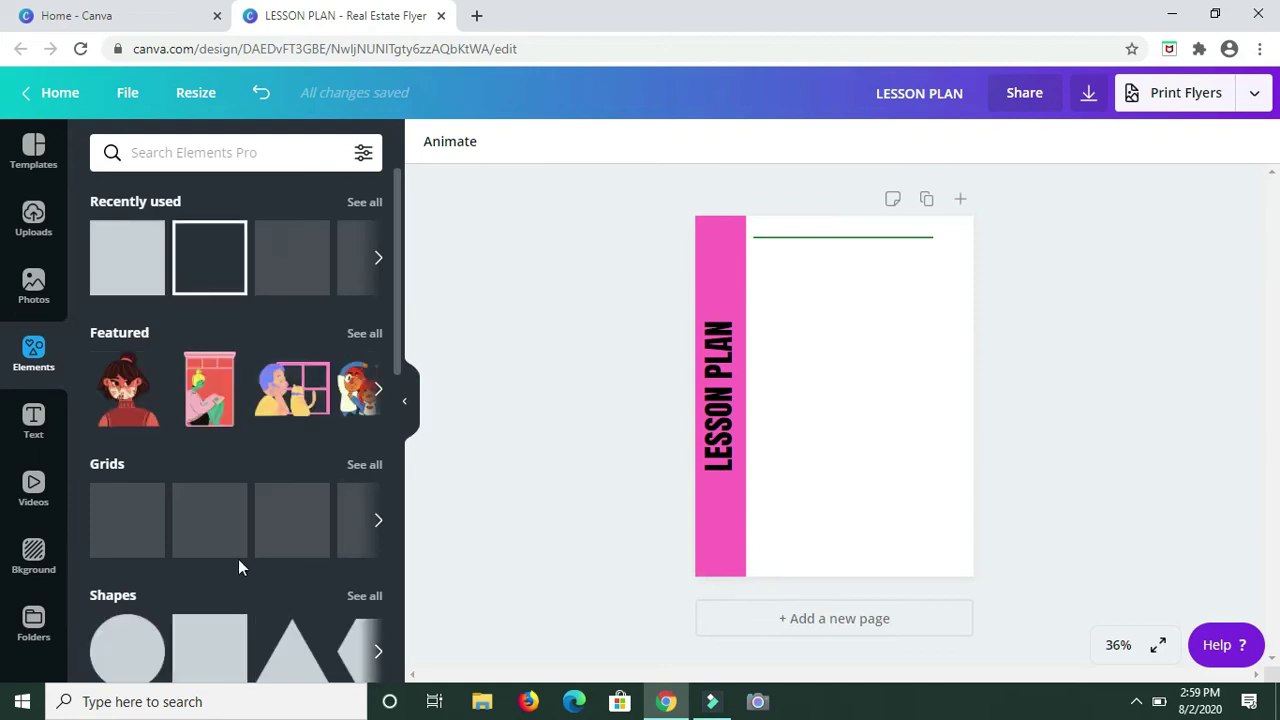
scroll(238, 559, down, 4)
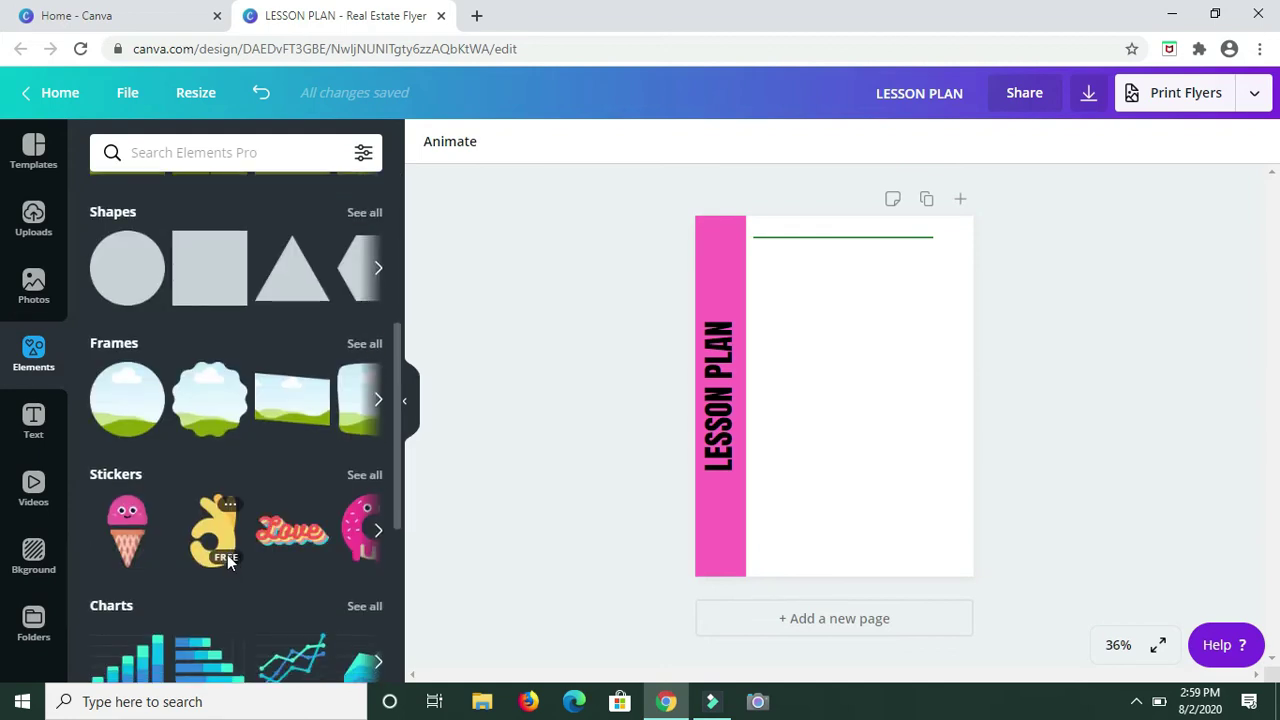
scroll(209, 466, down, 4)
scroll(209, 400, up, 10)
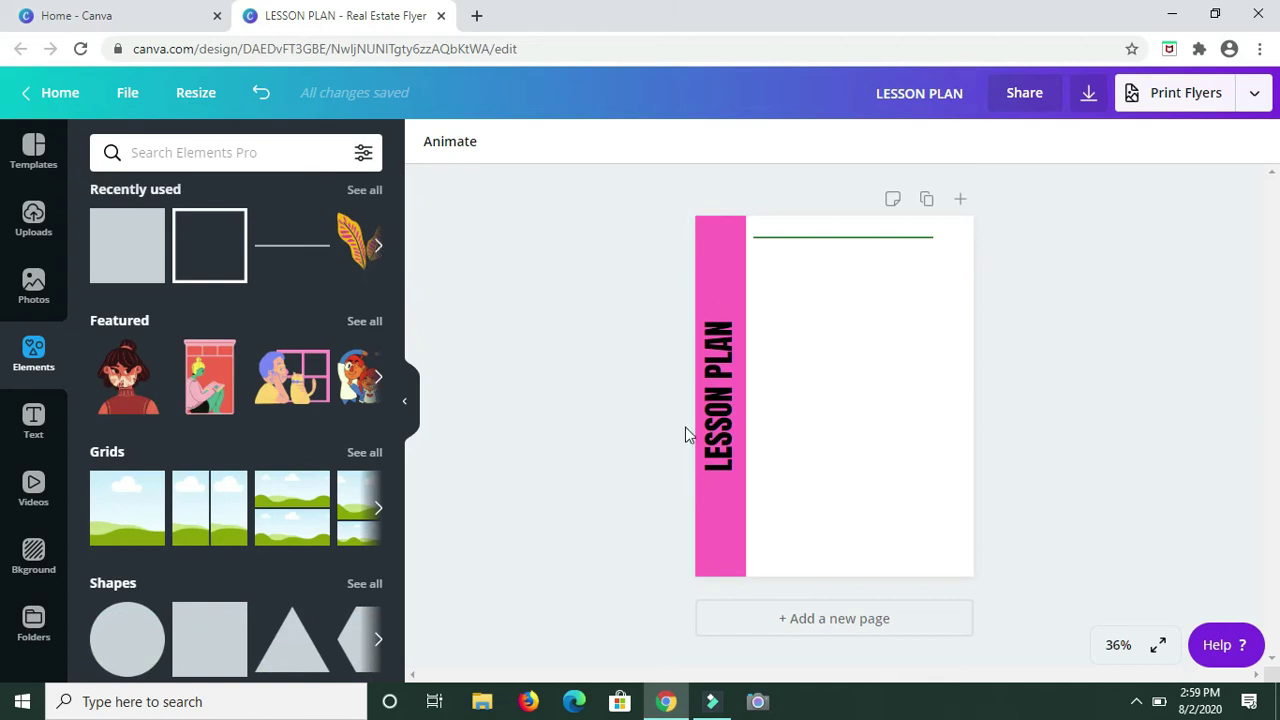
click(380, 250)
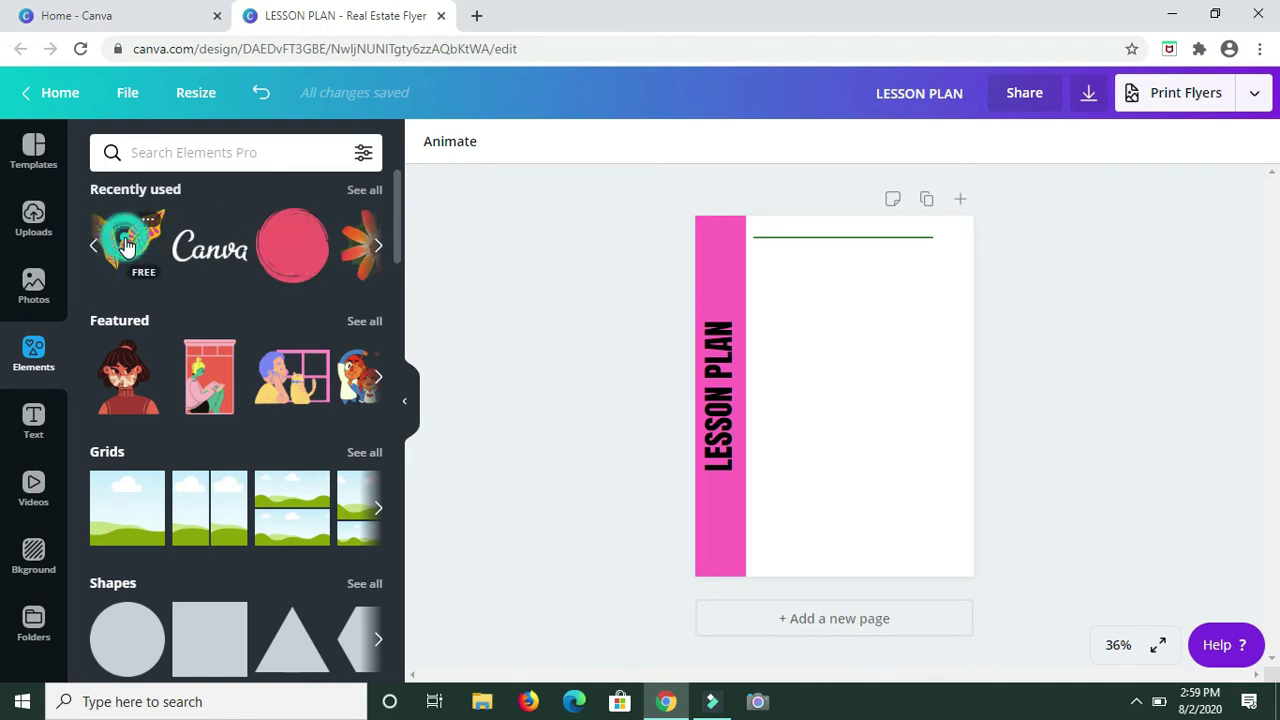
click(127, 247)
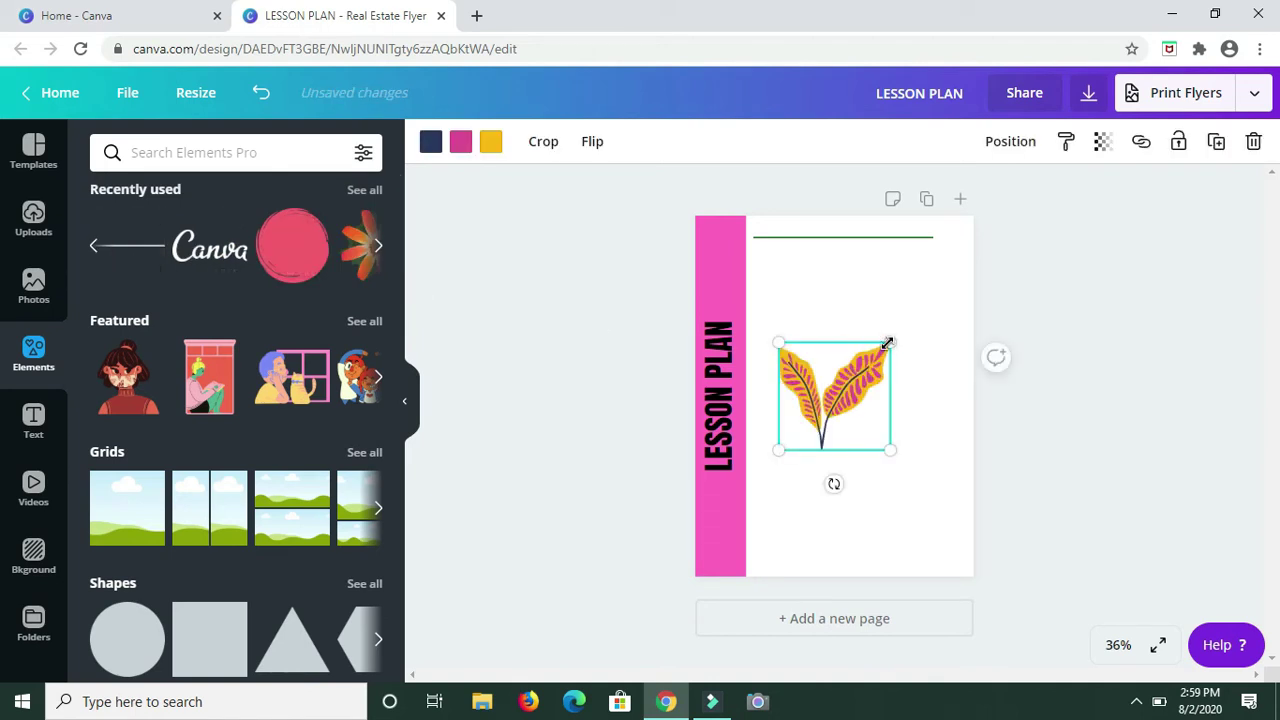
drag(891, 343, 828, 399)
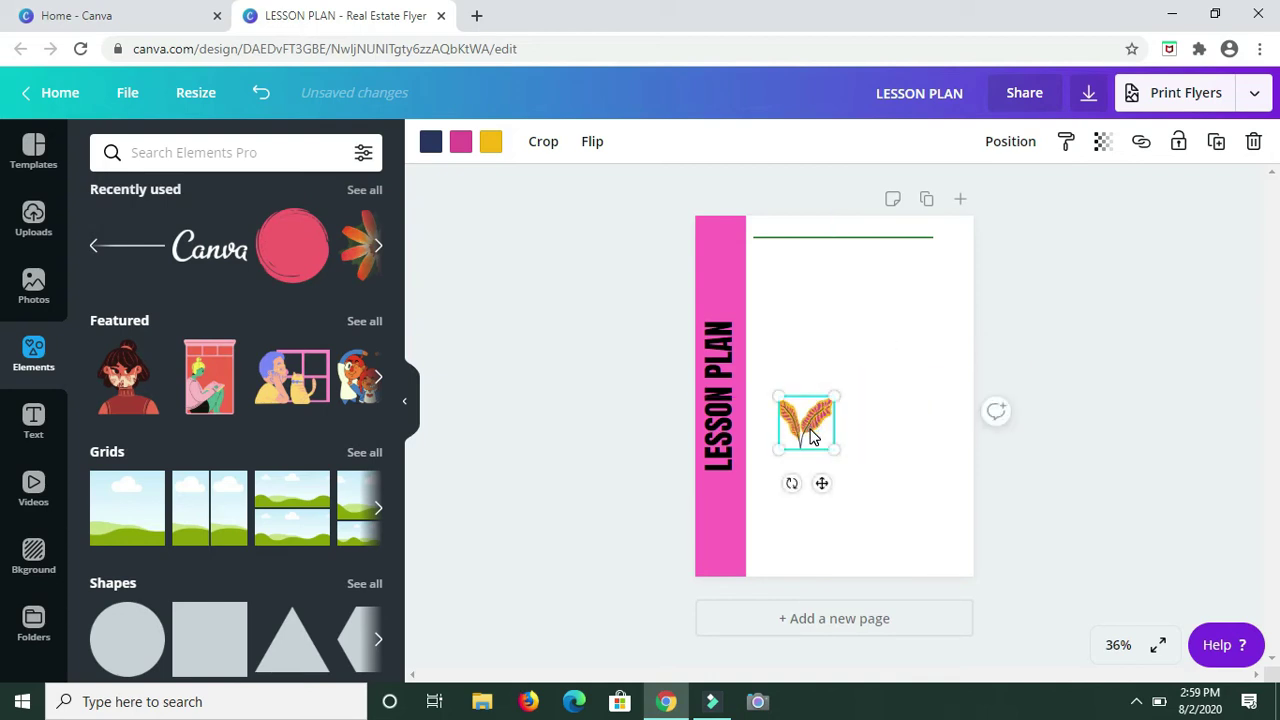
drag(790, 451, 740, 515)
Close the elements panel and zoom the page view to 50%.
click(620, 486)
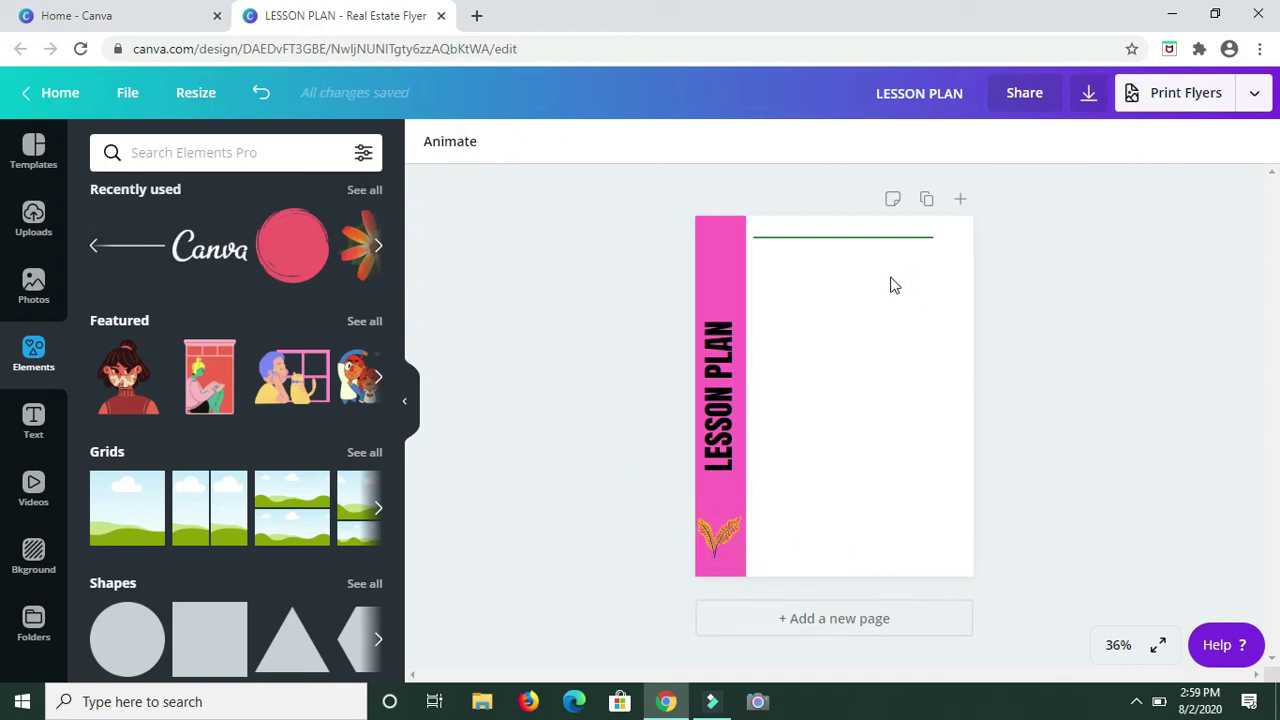
click(407, 405)
click(1118, 650)
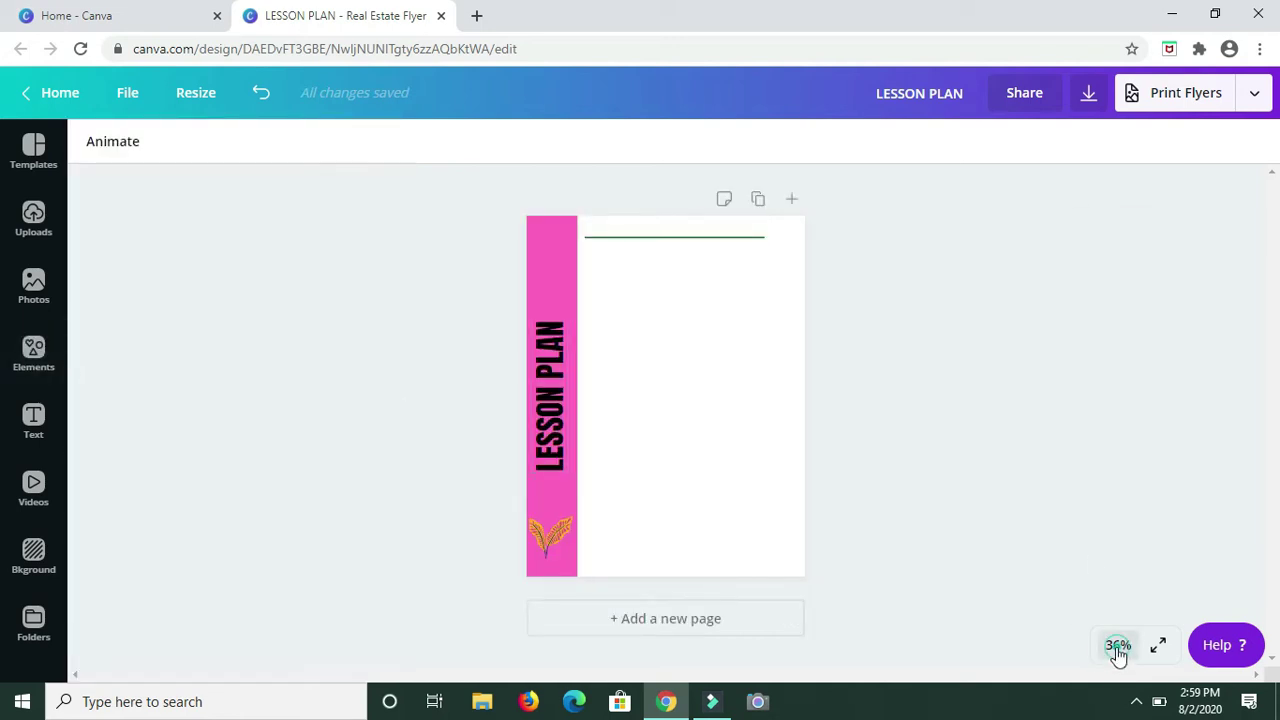
click(1116, 434)
scroll(1264, 450, down, 1)
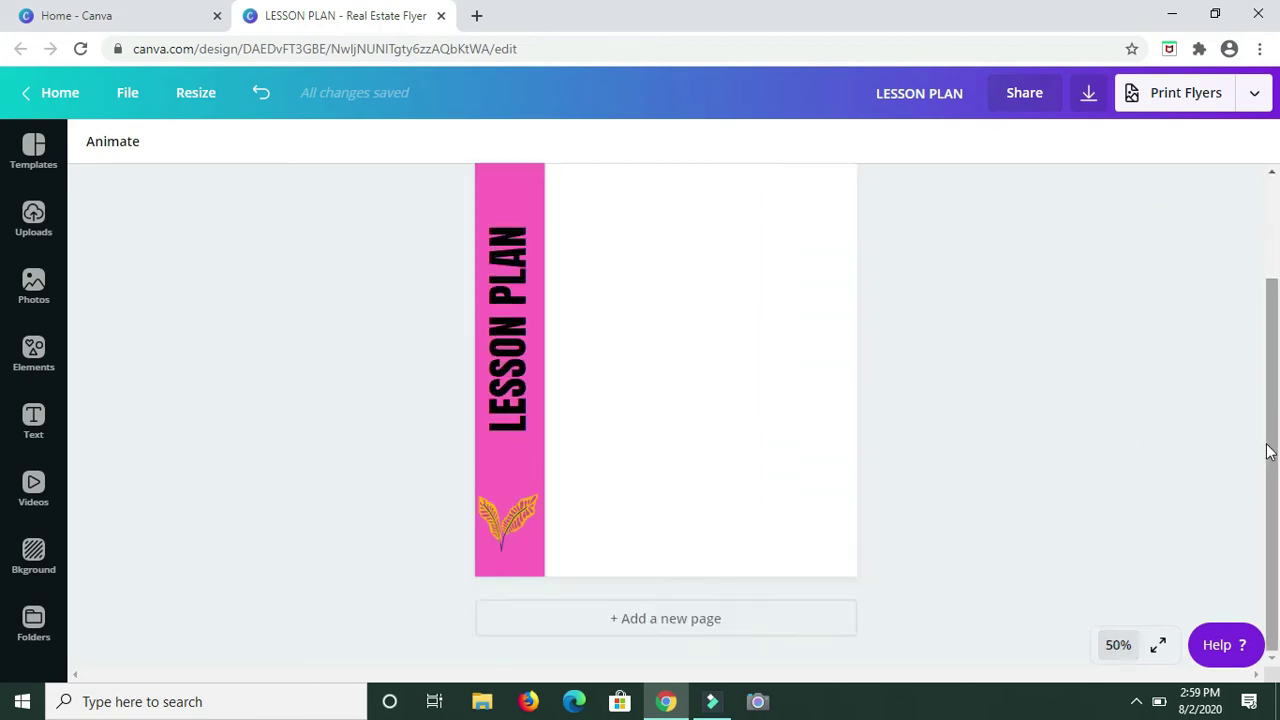
drag(1268, 451, 1262, 396)
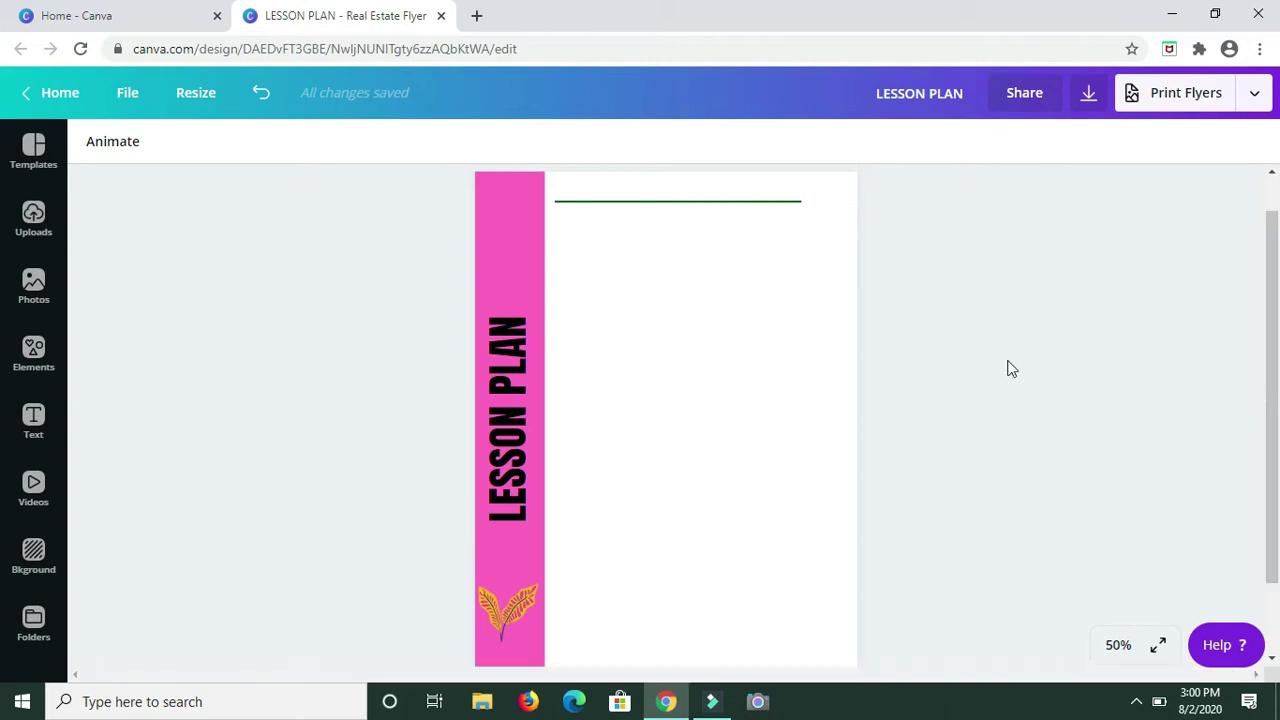
click(697, 201)
Change the top line's colour to black from Document Colors.
click(697, 202)
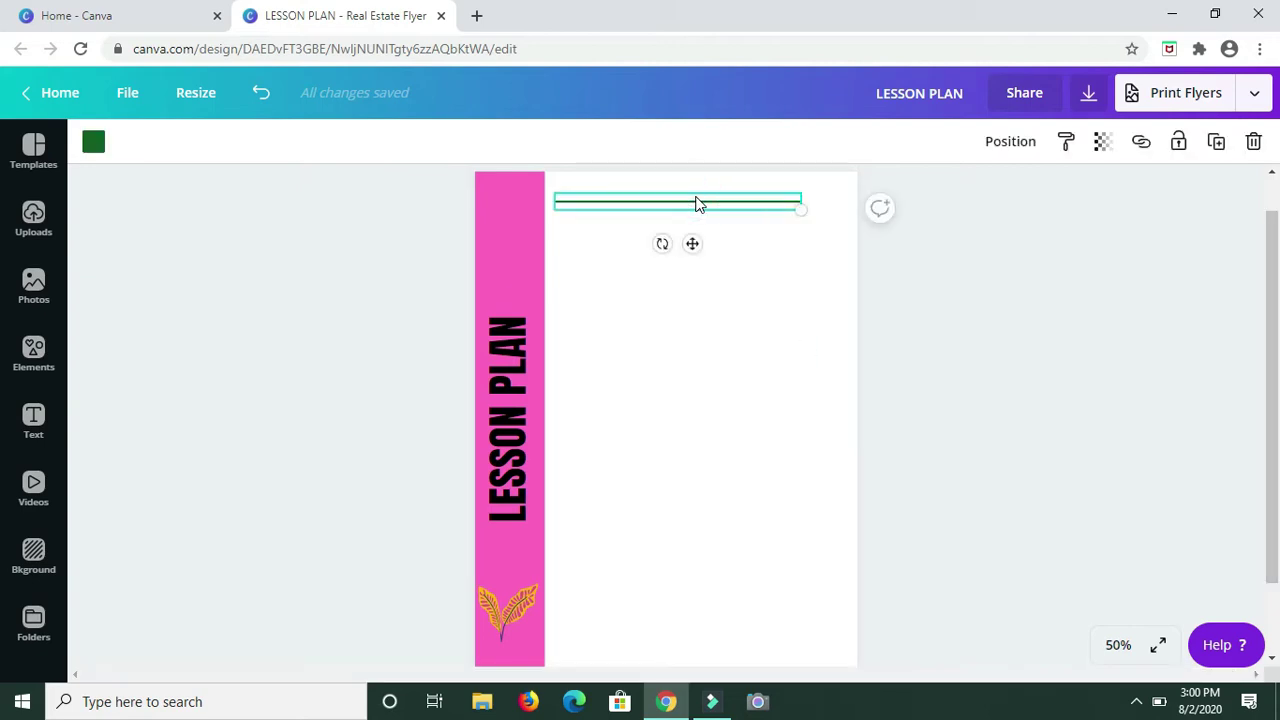
click(94, 150)
click(109, 328)
click(952, 389)
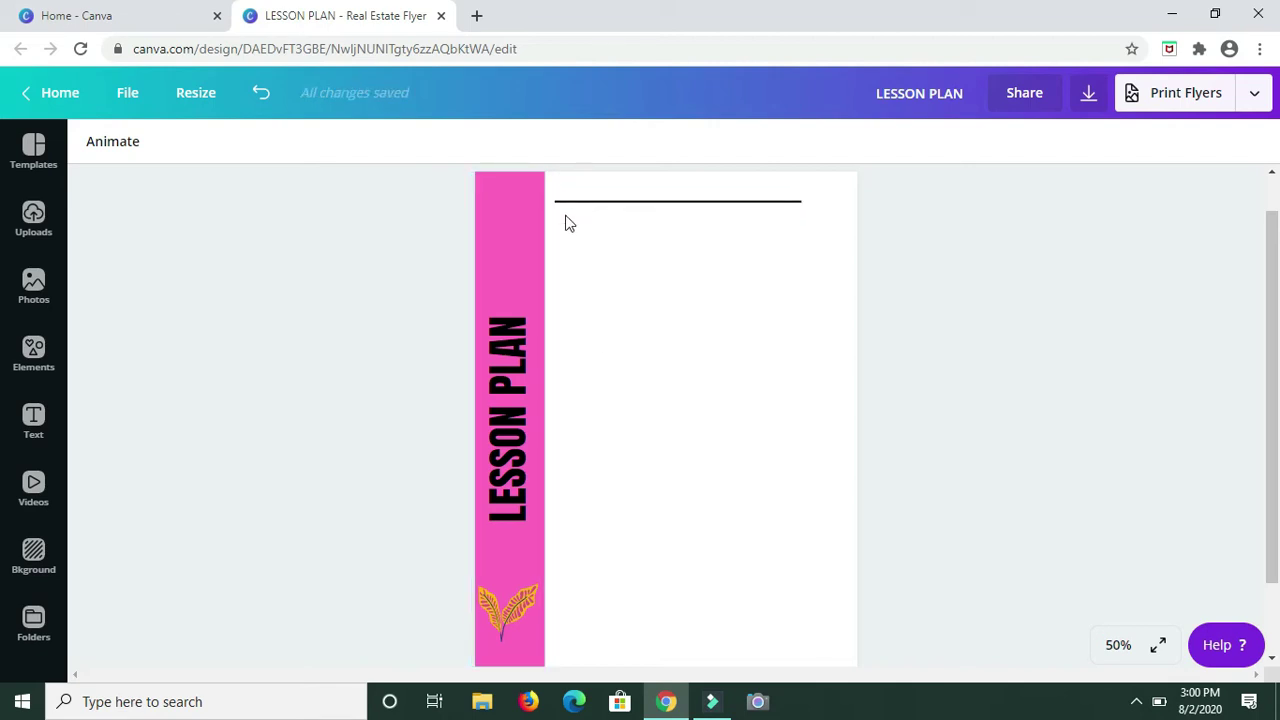
click(669, 403)
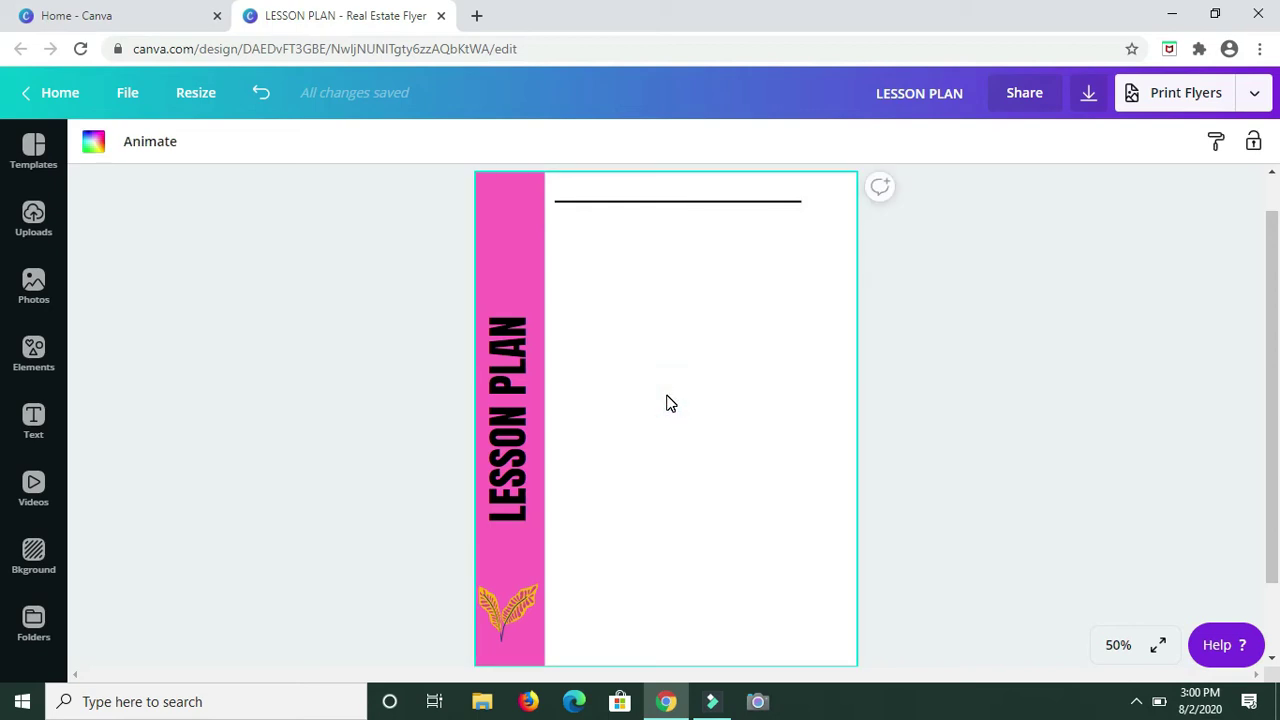
Add an uppercase DATE label and place it at the top line's left end.
key(t)
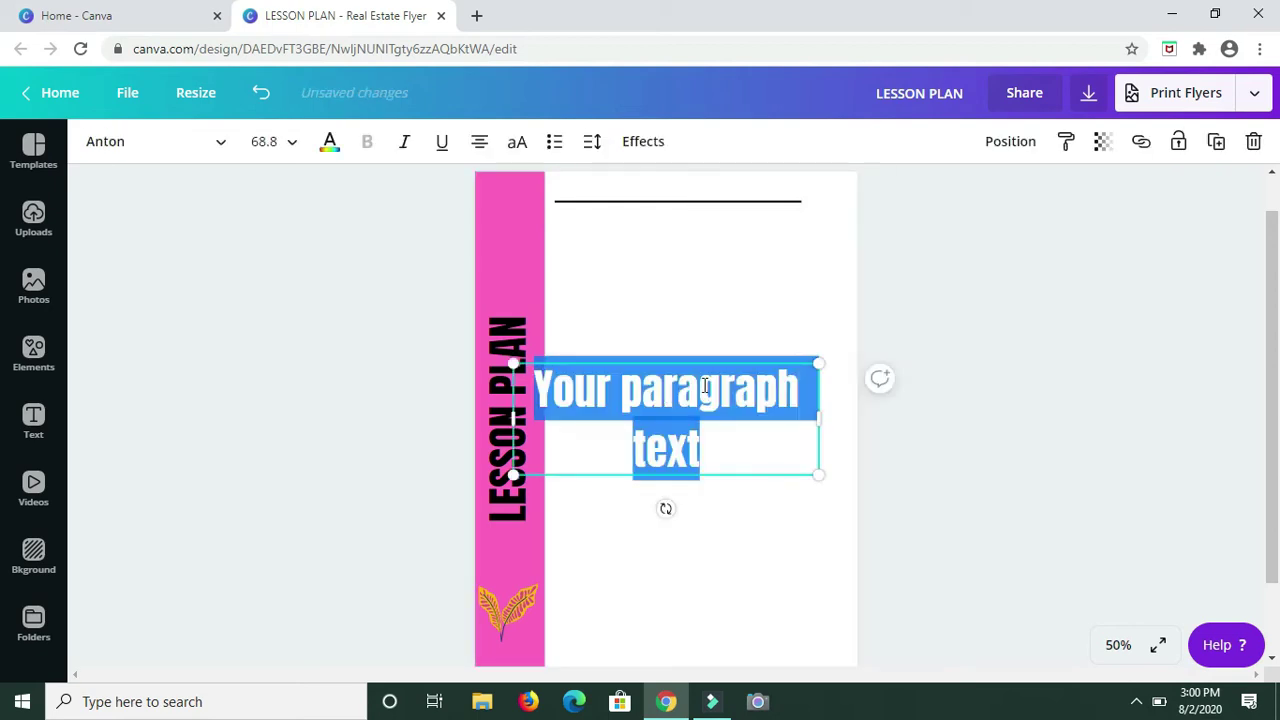
text(date)
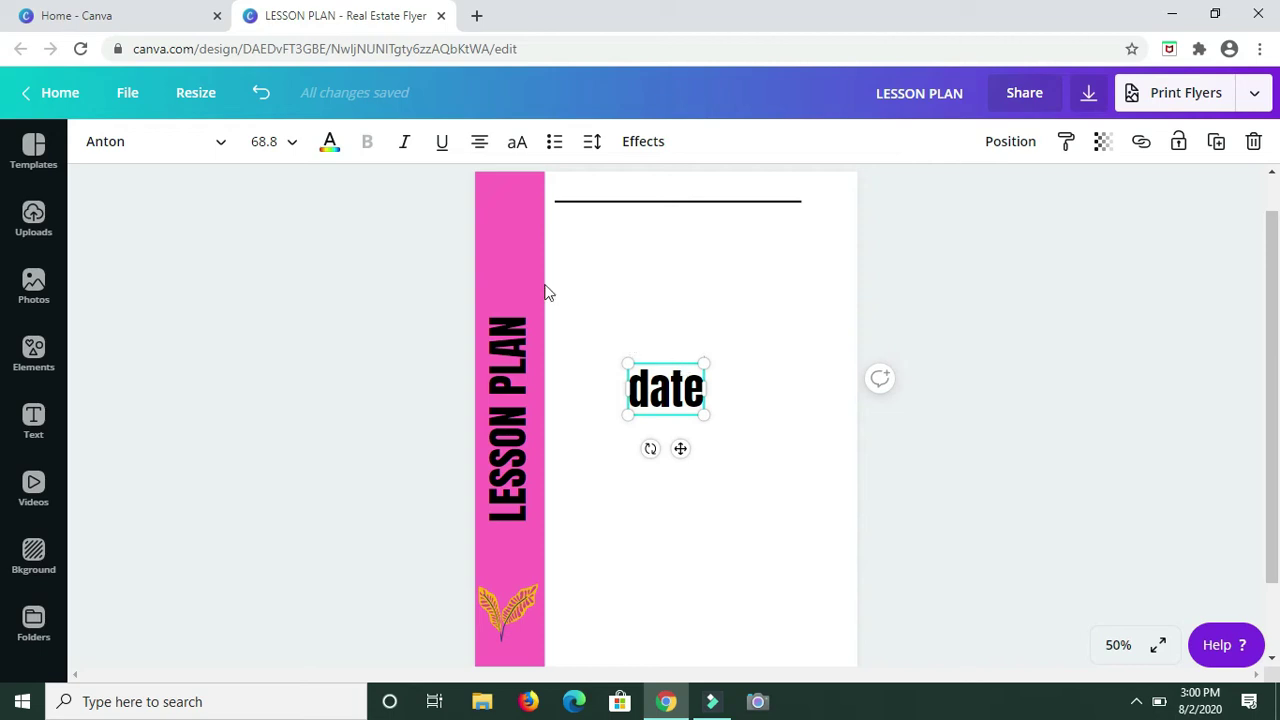
click(518, 142)
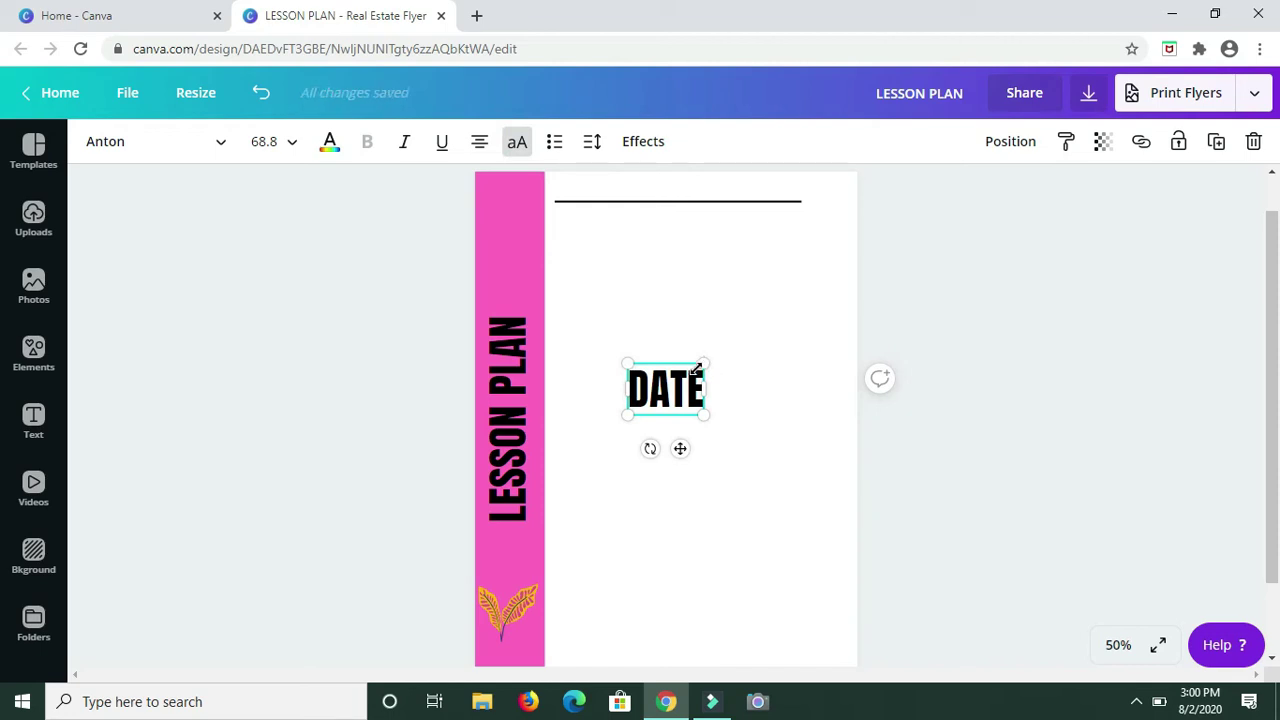
click(287, 143)
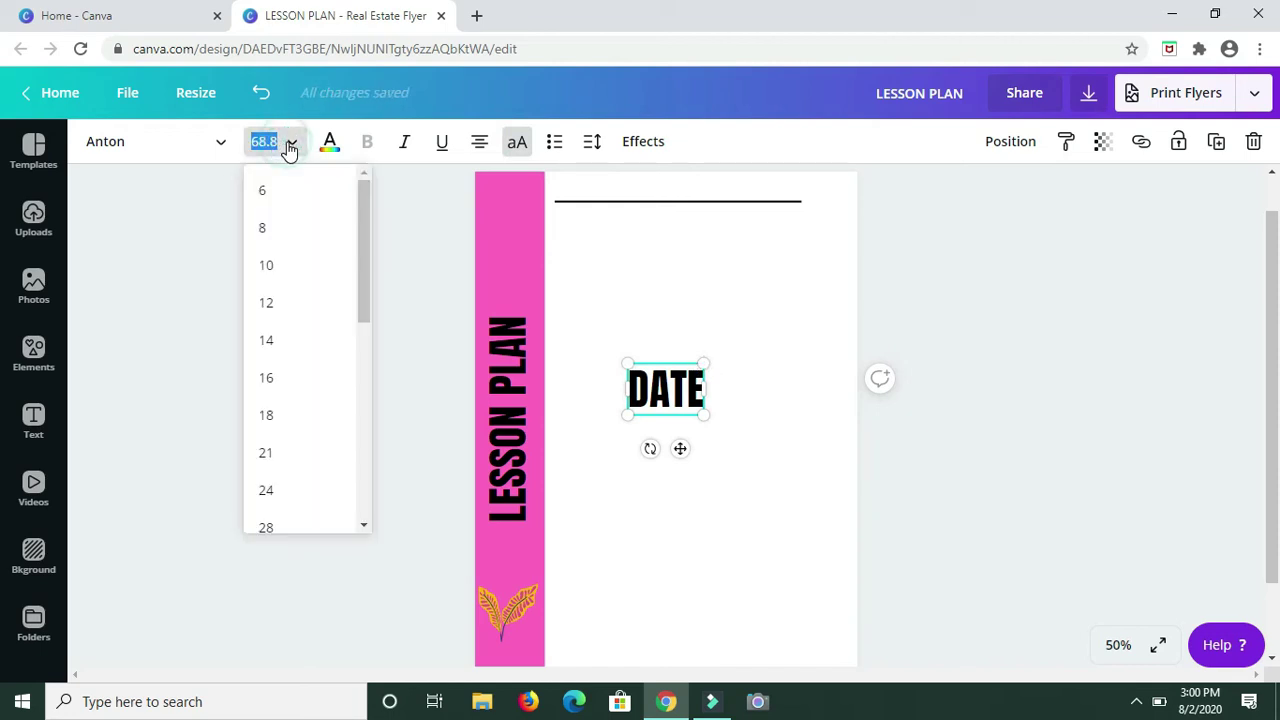
click(266, 303)
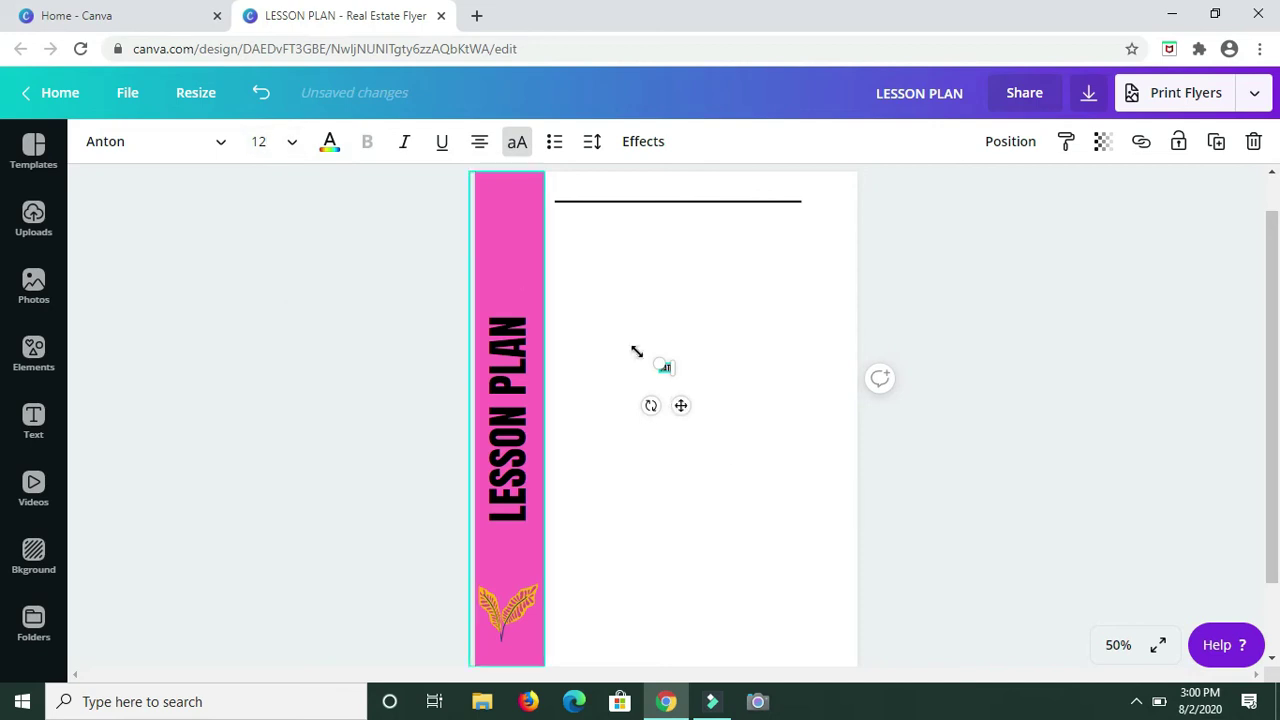
drag(685, 404, 637, 274)
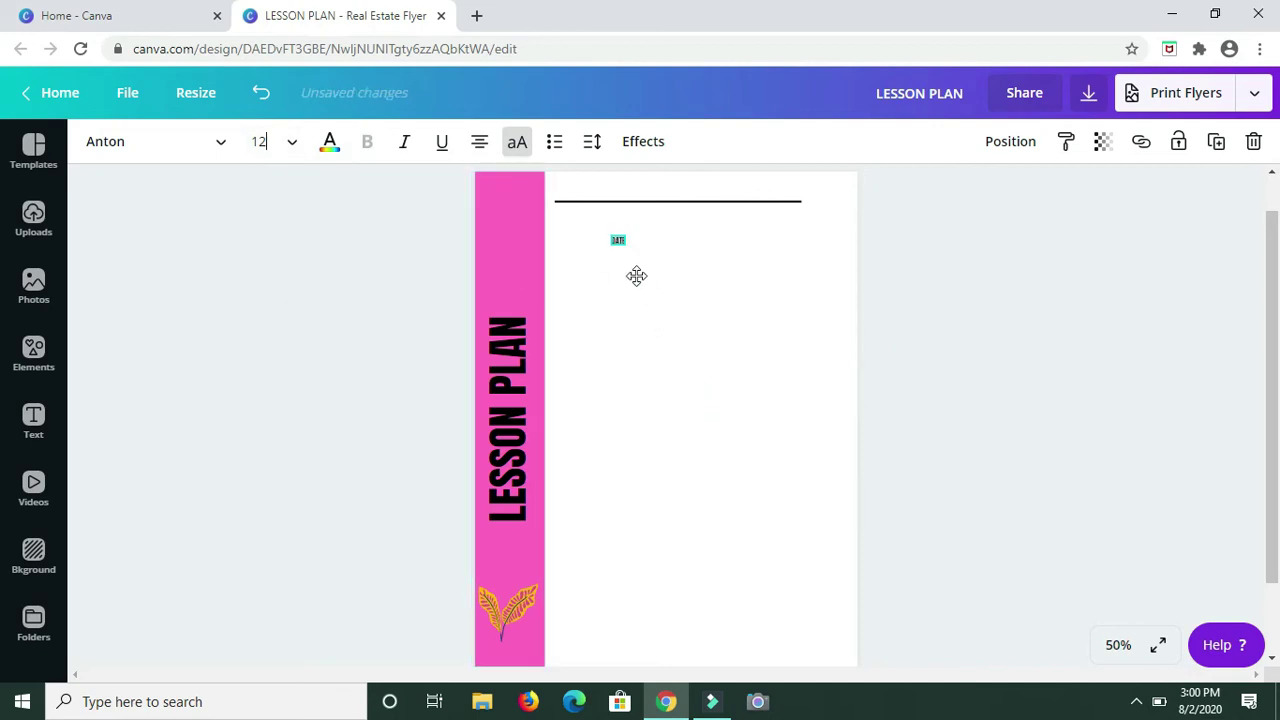
right_click(645, 272)
click(628, 247)
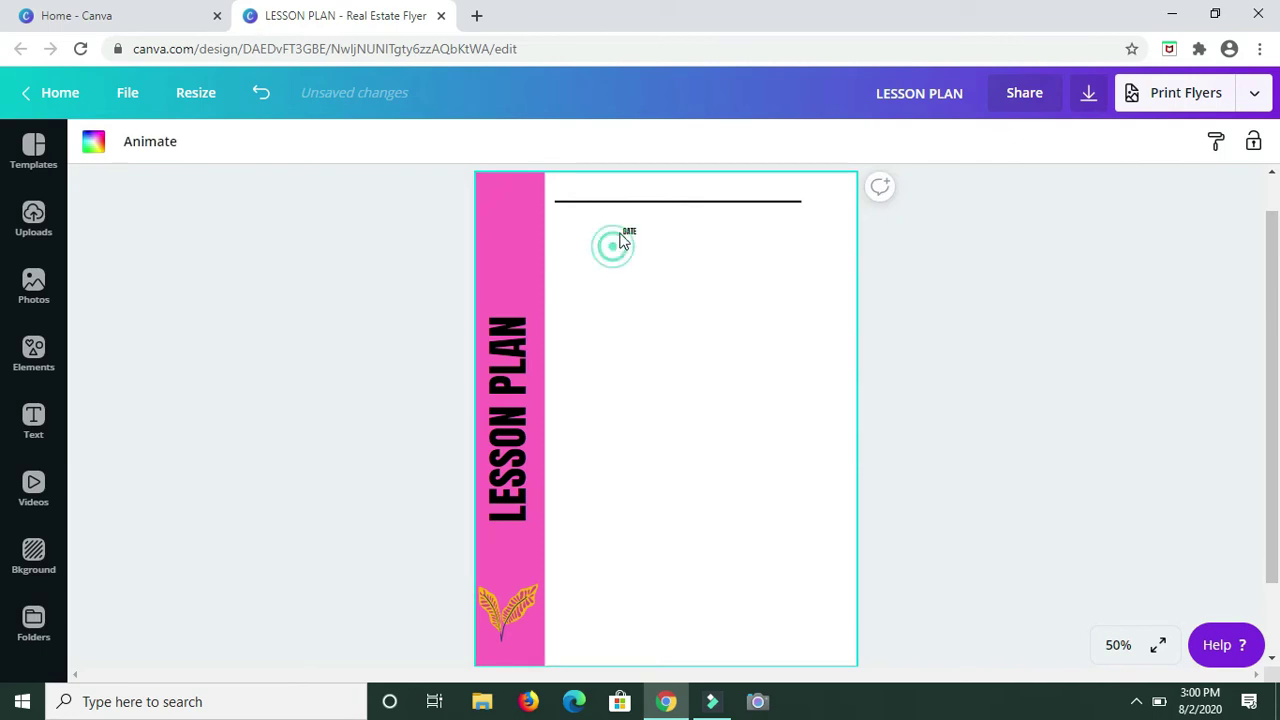
drag(645, 270, 587, 235)
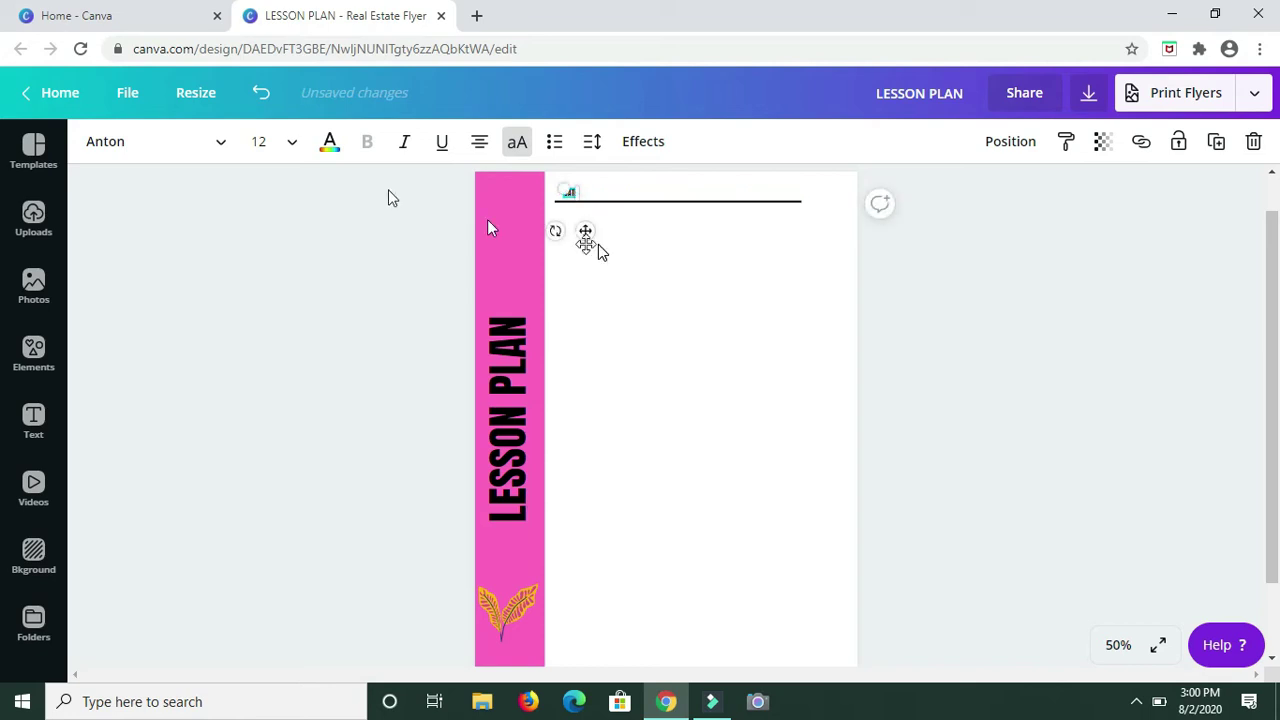
Enlarge DATE to font size 24 and nudge it onto the top line.
click(294, 148)
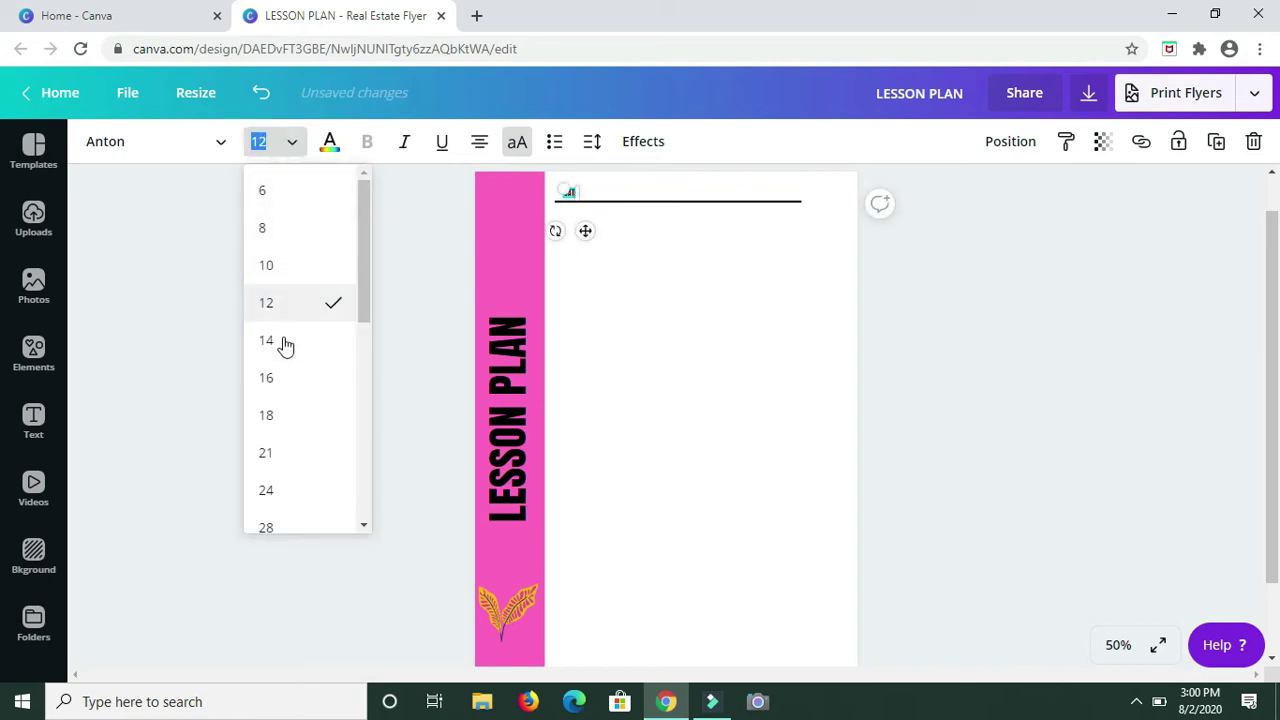
click(272, 417)
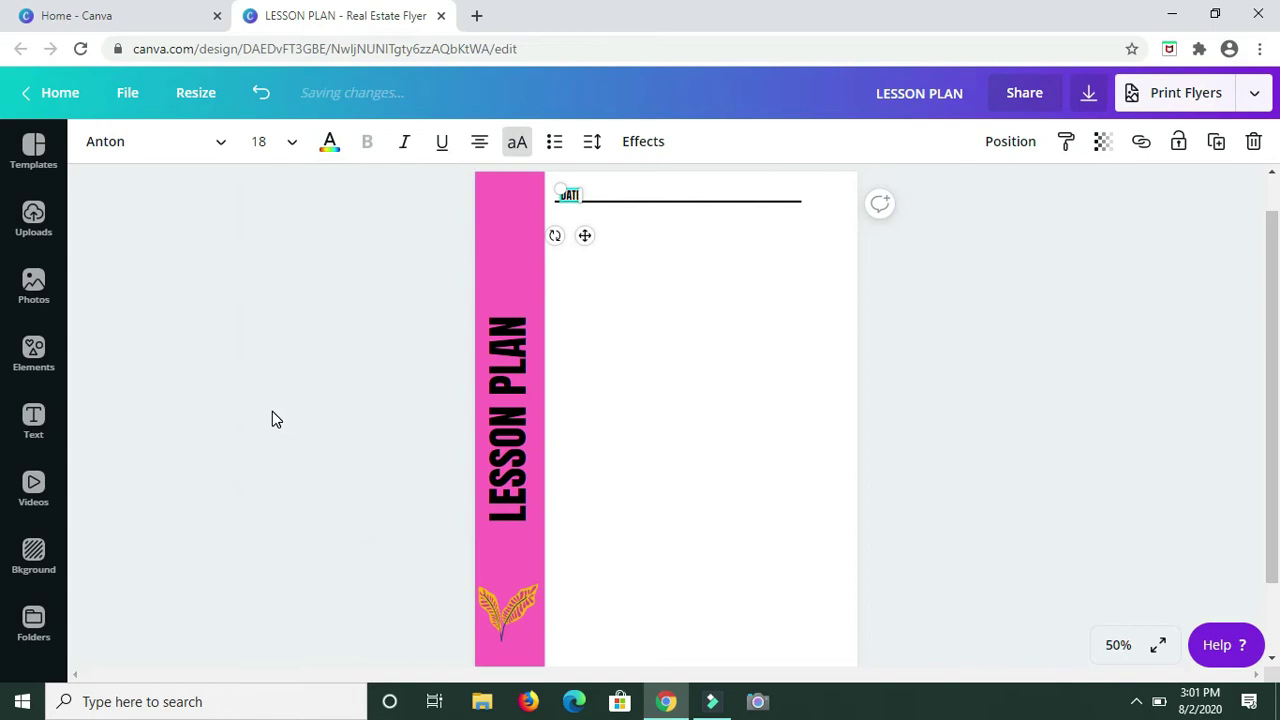
click(297, 141)
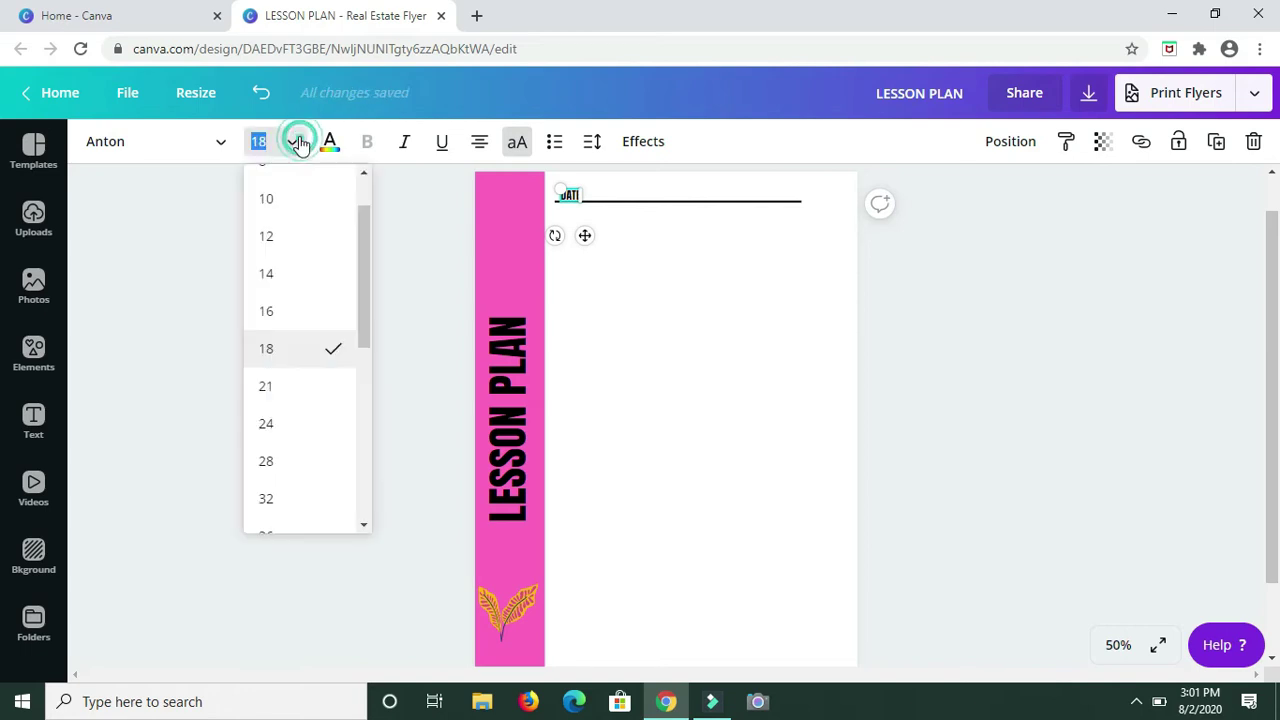
click(275, 425)
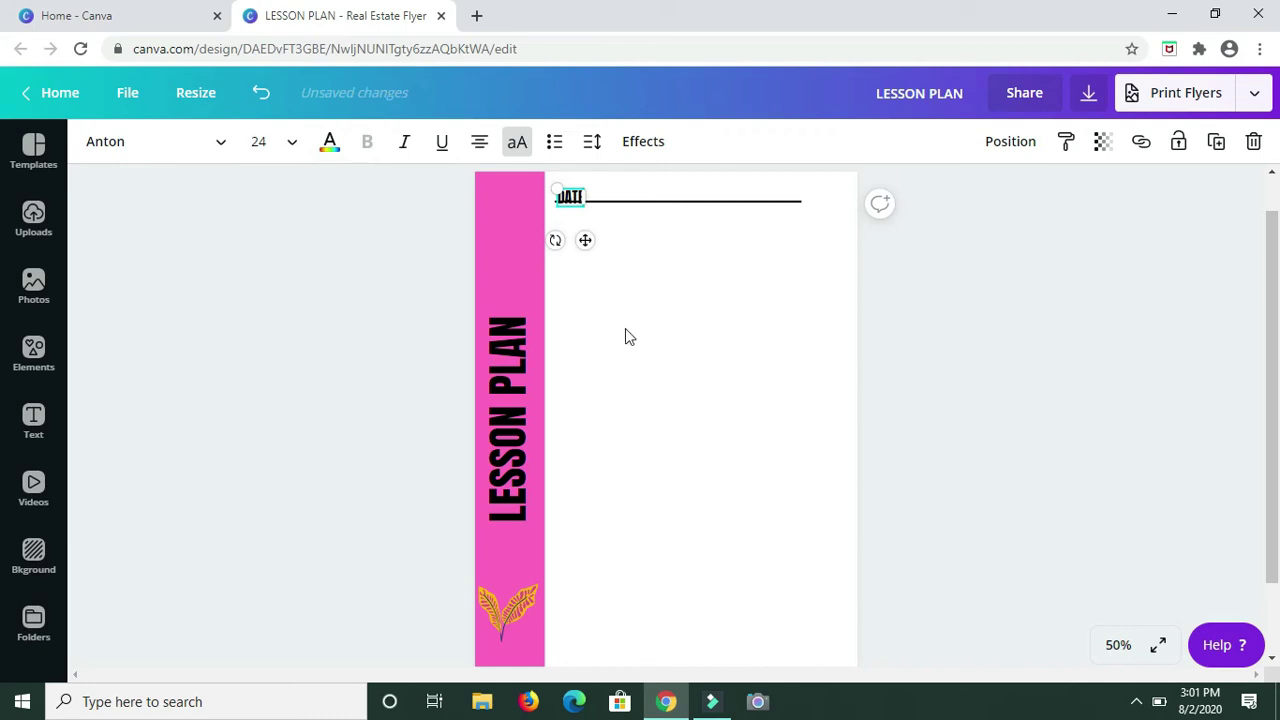
scroll(625, 336, up, 1)
click(587, 283)
drag(587, 283, 591, 282)
click(714, 466)
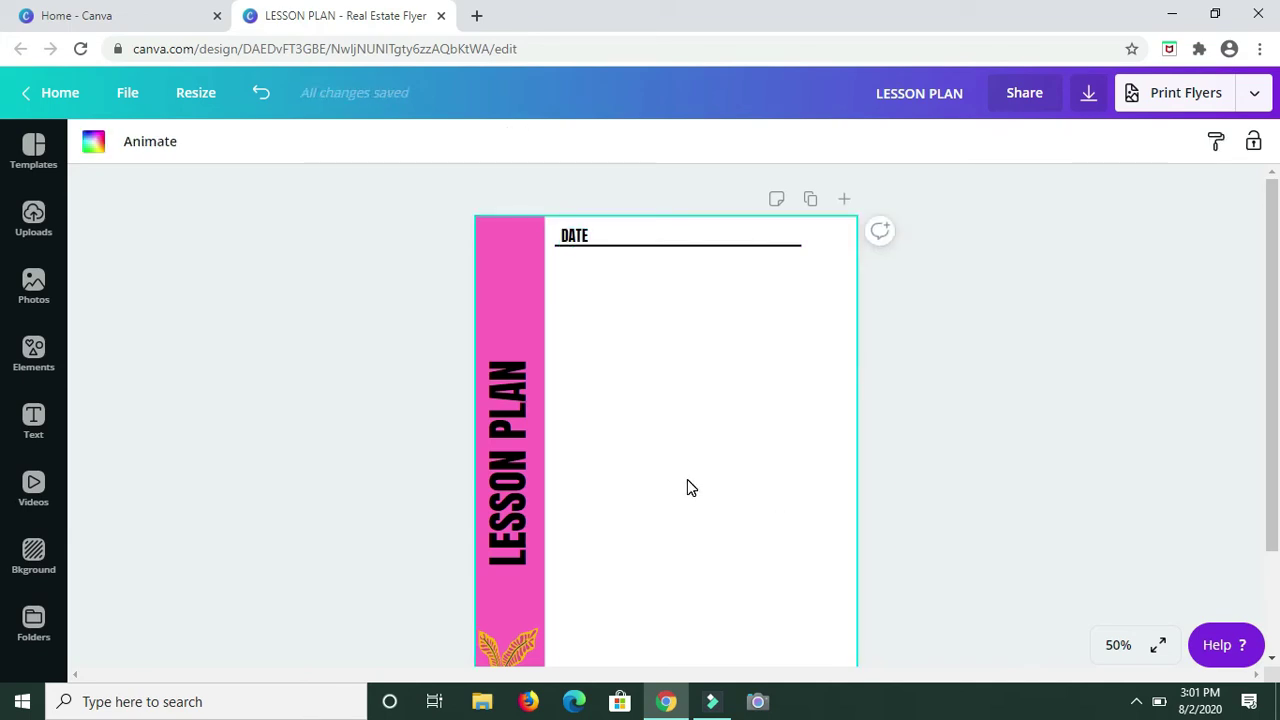
Add an uppercase OBJECTIVES heading in Anton, resized and placed below the DATE line.
scroll(687, 479, down, 3)
scroll(687, 479, up, 3)
key(t)
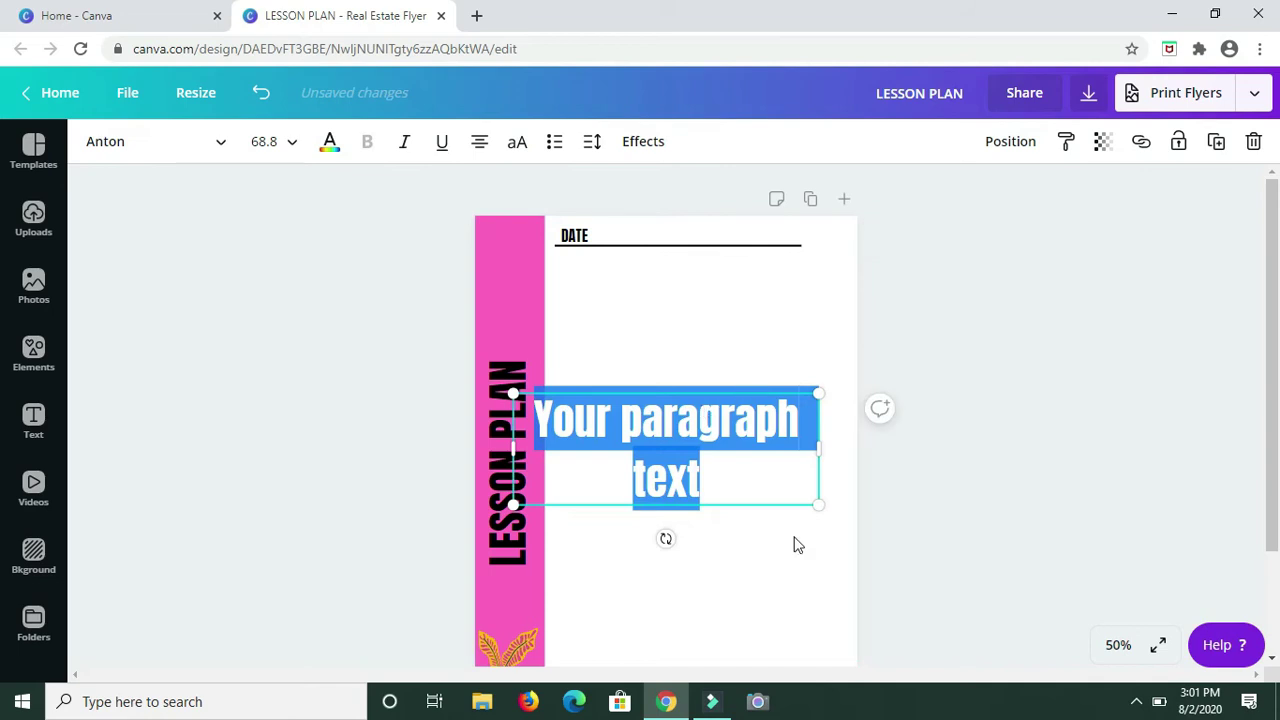
text(o)
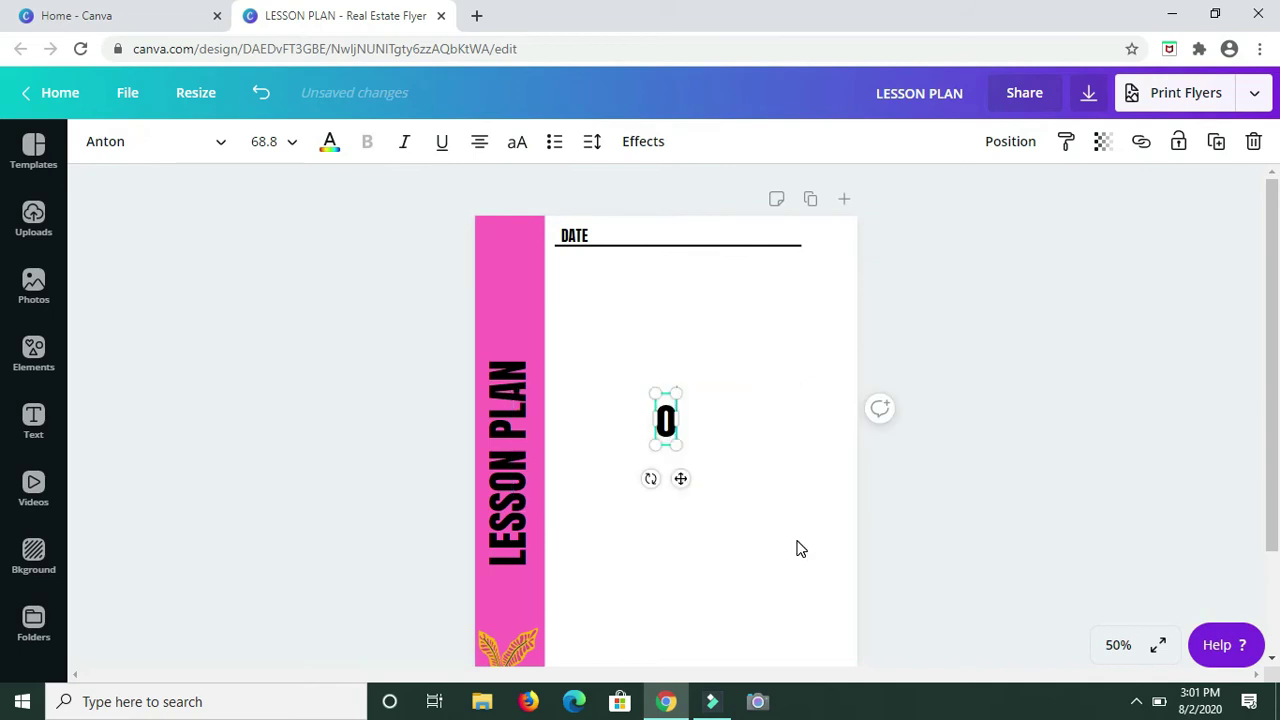
text(bjectives)
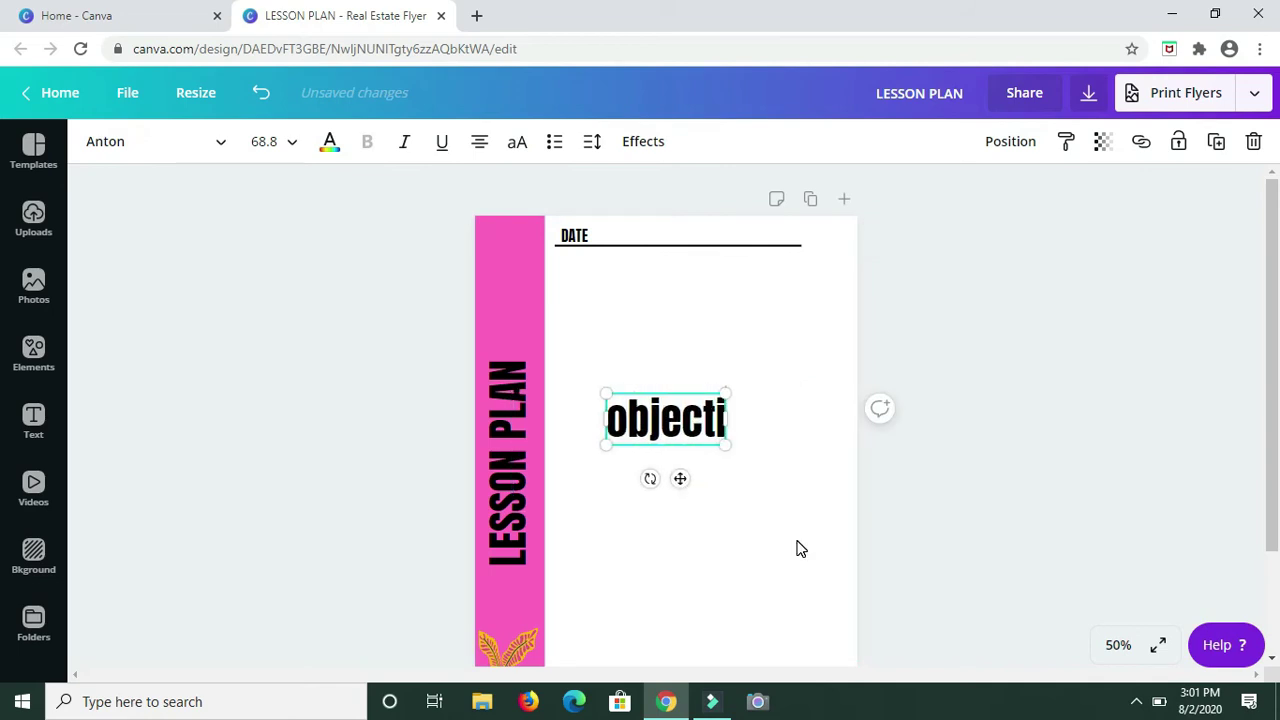
click(517, 141)
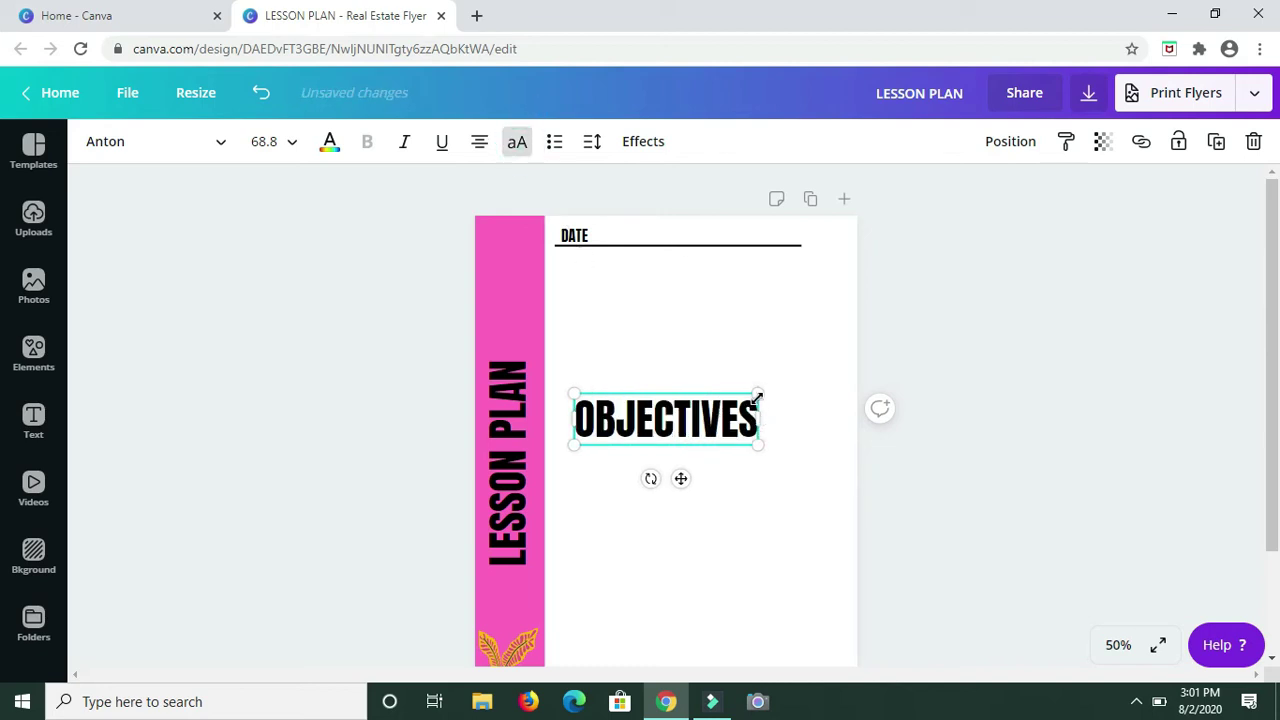
drag(756, 392, 620, 351)
click(715, 362)
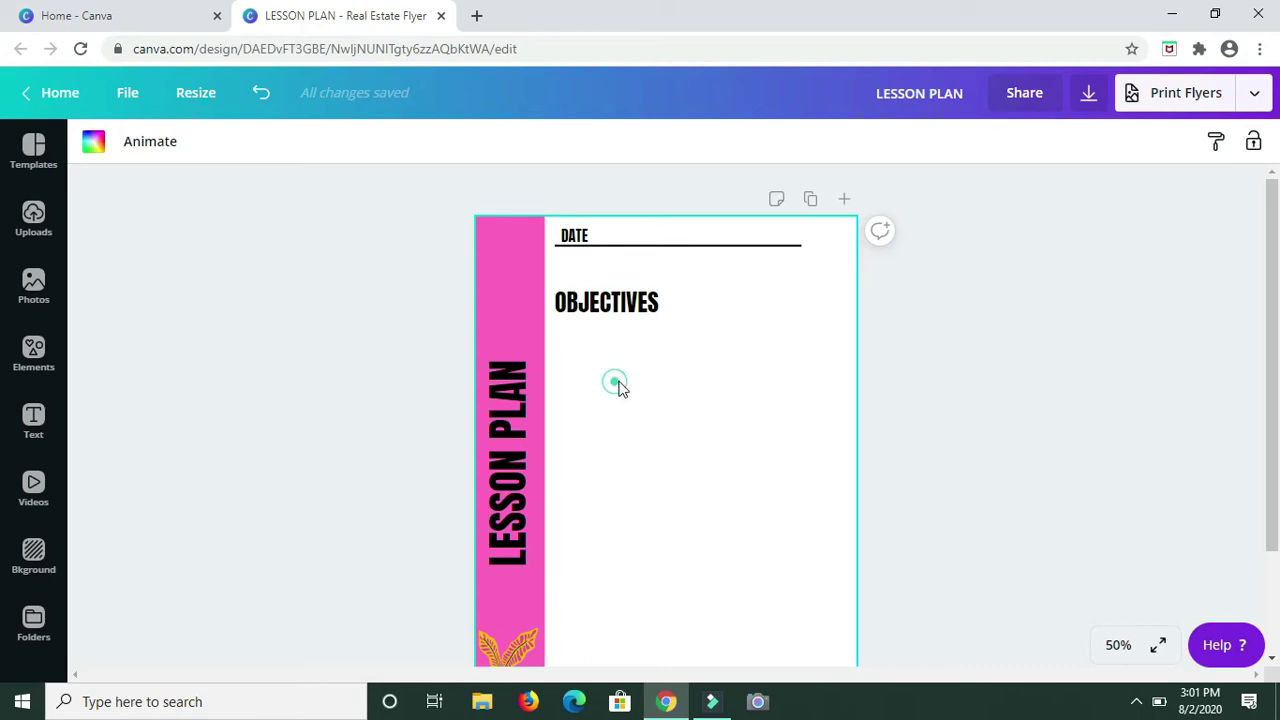
Add an uppercase EVALUATIONS heading, shrink it to match, and set it level with OBJECTIVES.
key(t)
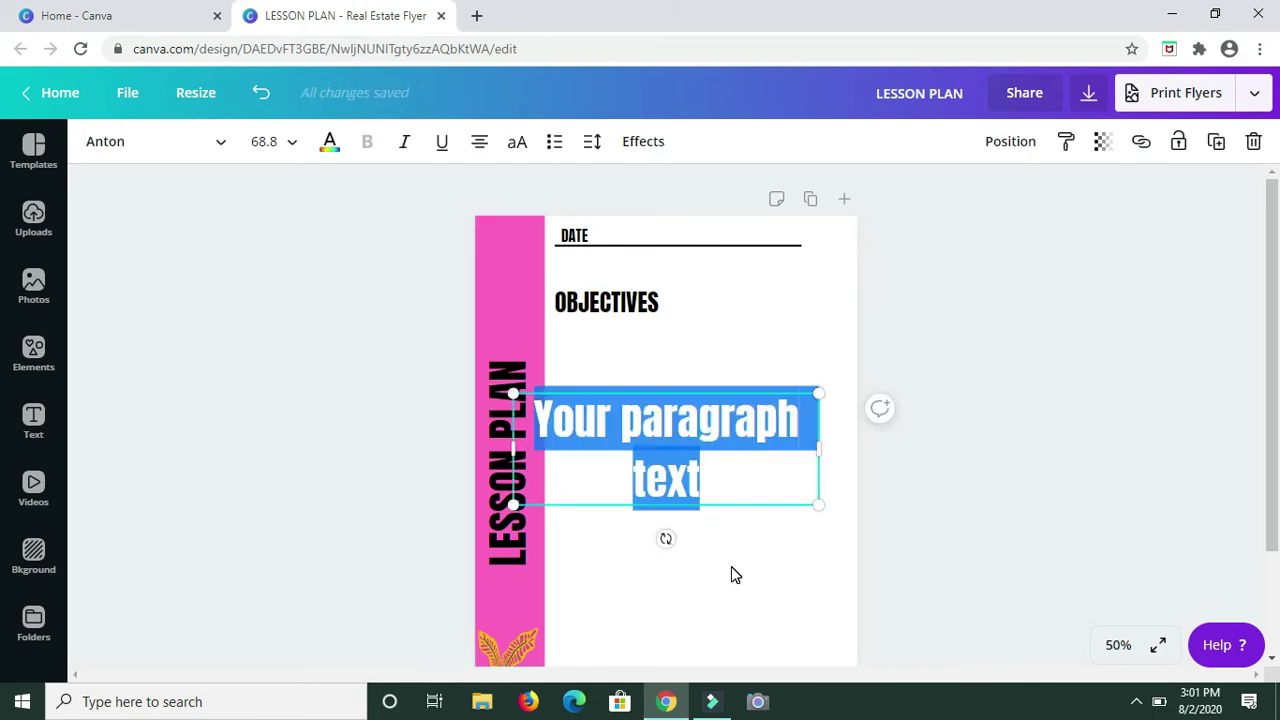
text(evaluations)
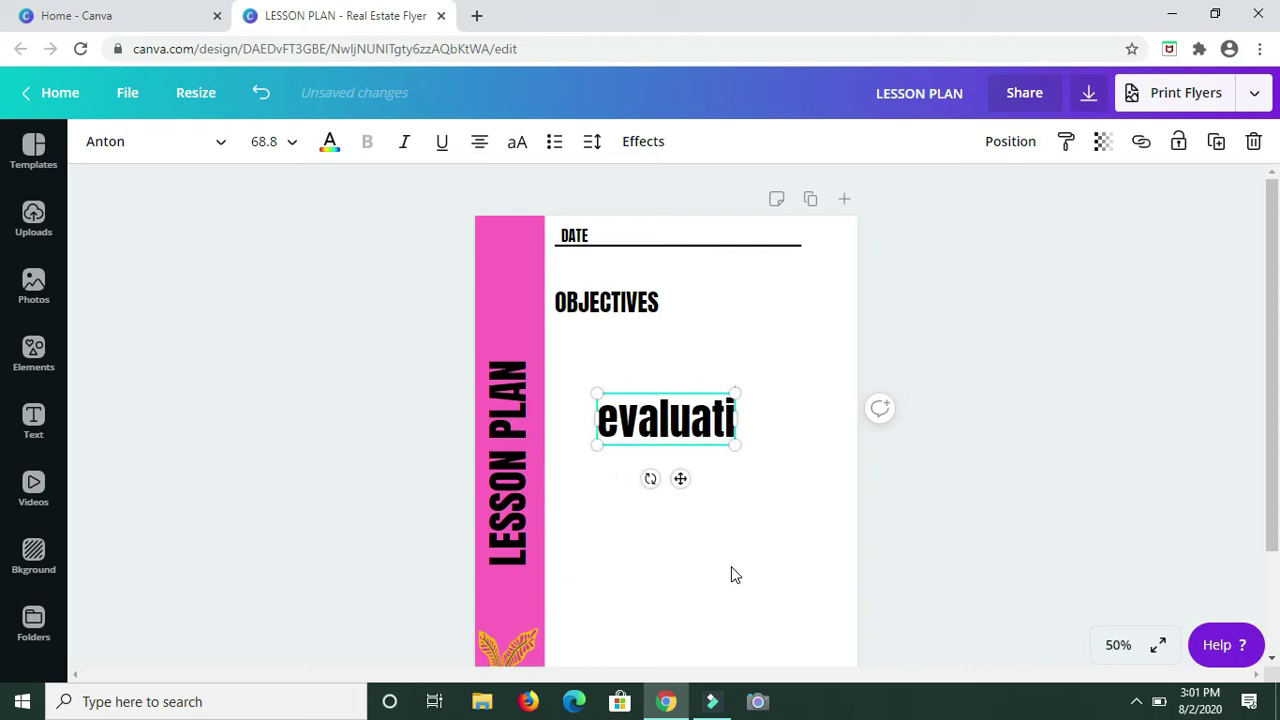
click(520, 145)
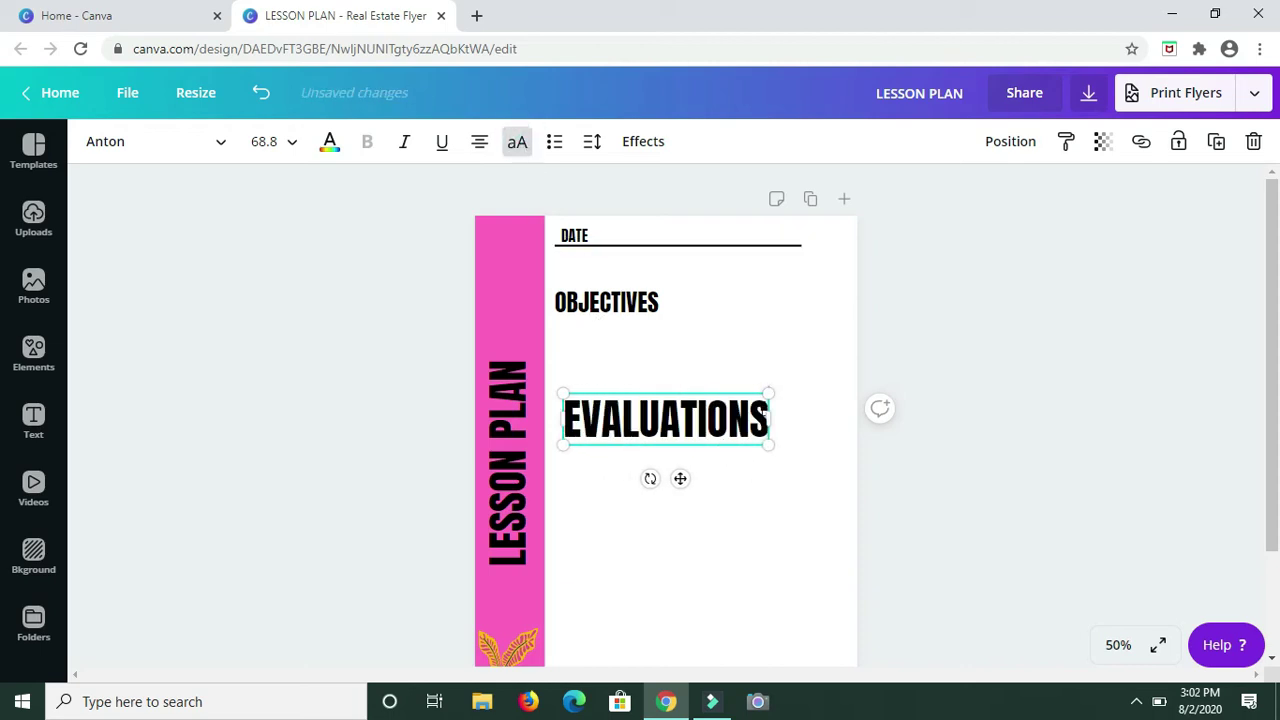
drag(769, 392, 682, 422)
drag(640, 477, 794, 351)
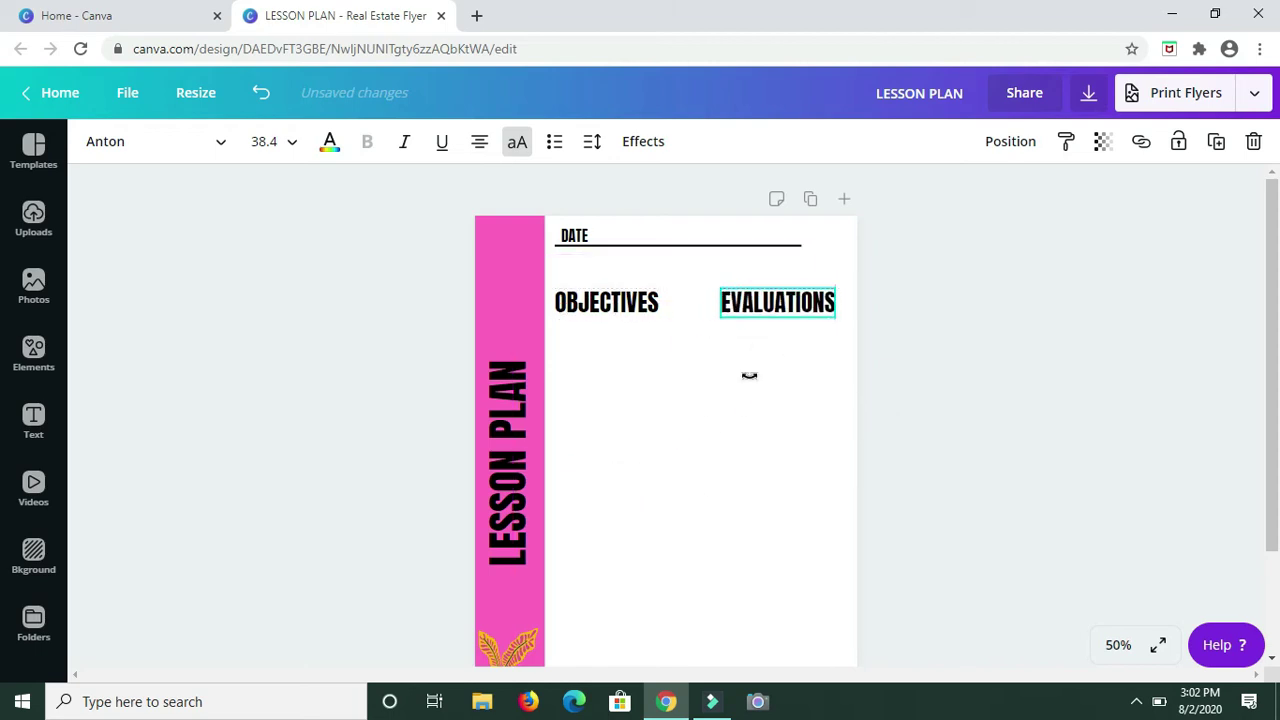
click(709, 500)
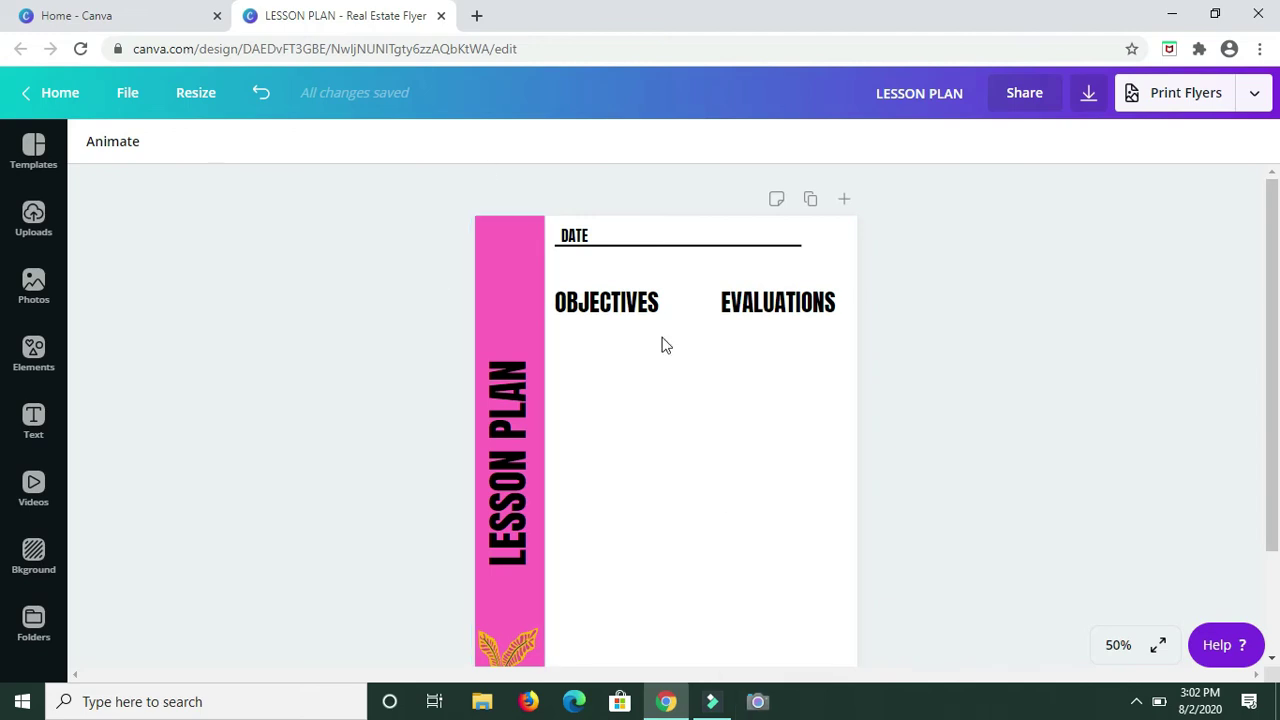
click(47, 352)
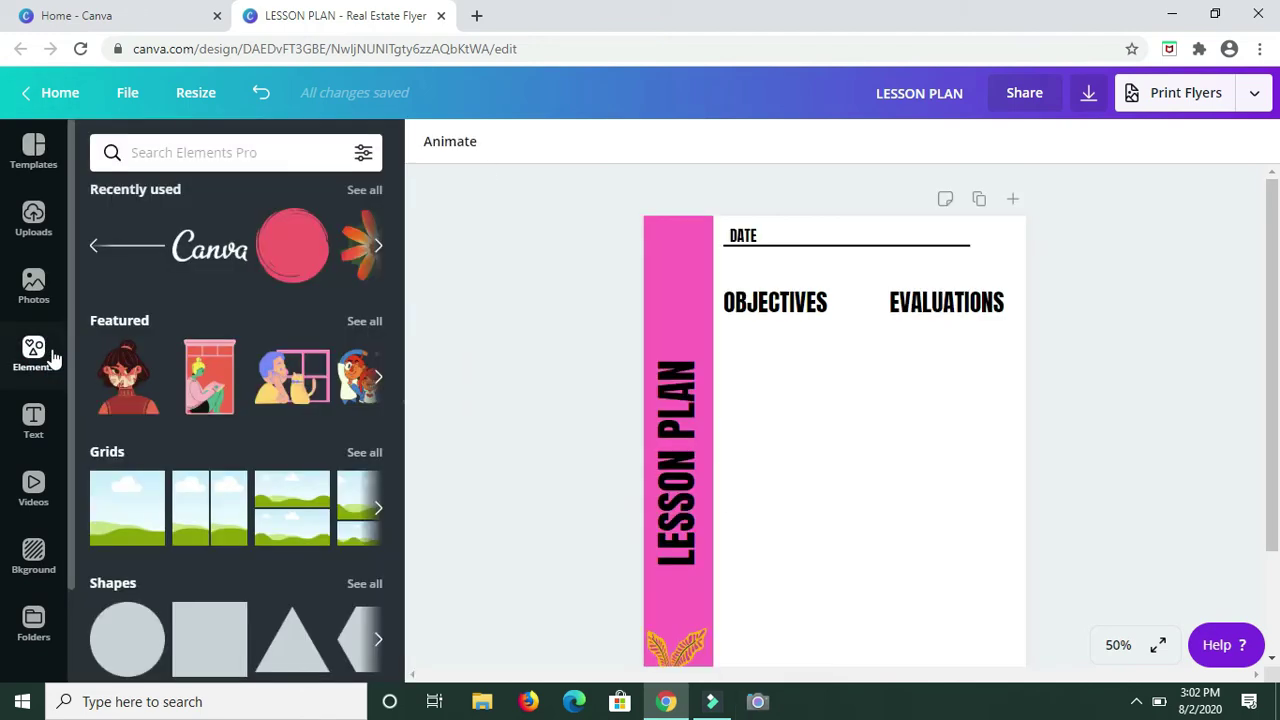
Search Elements for 'lines' and add the plain pink line to the page.
click(249, 150)
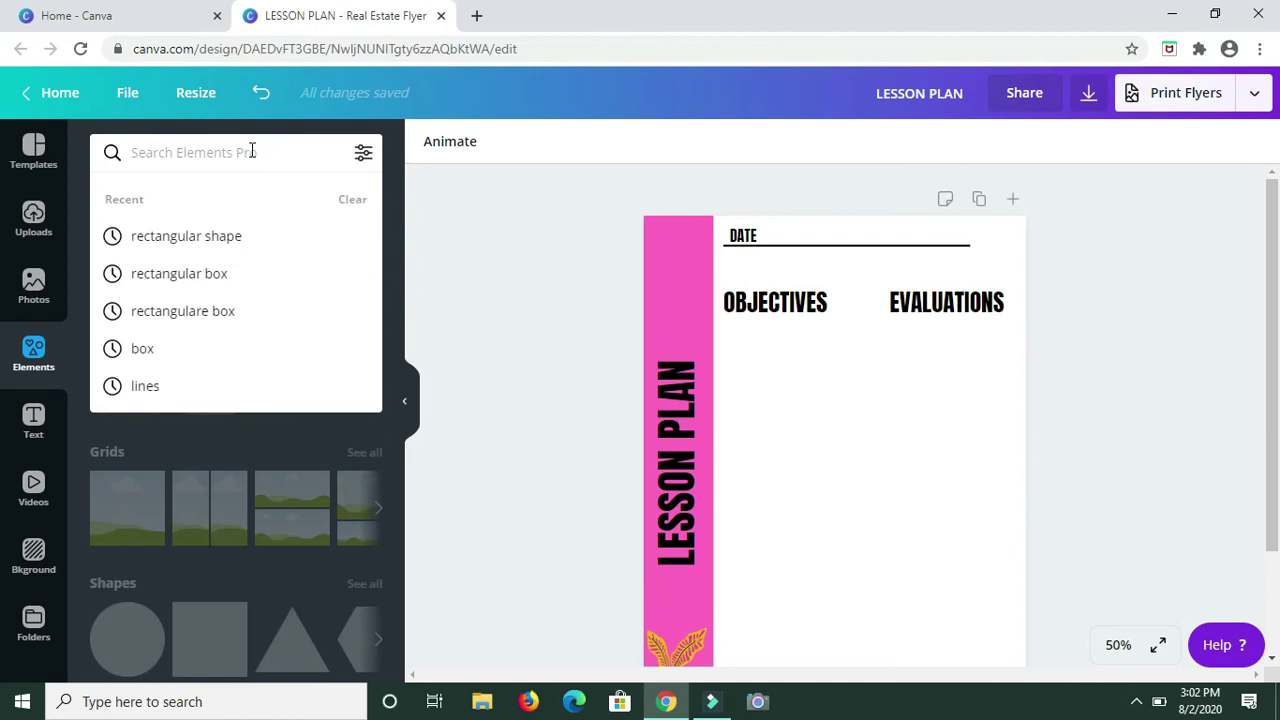
text(lines)
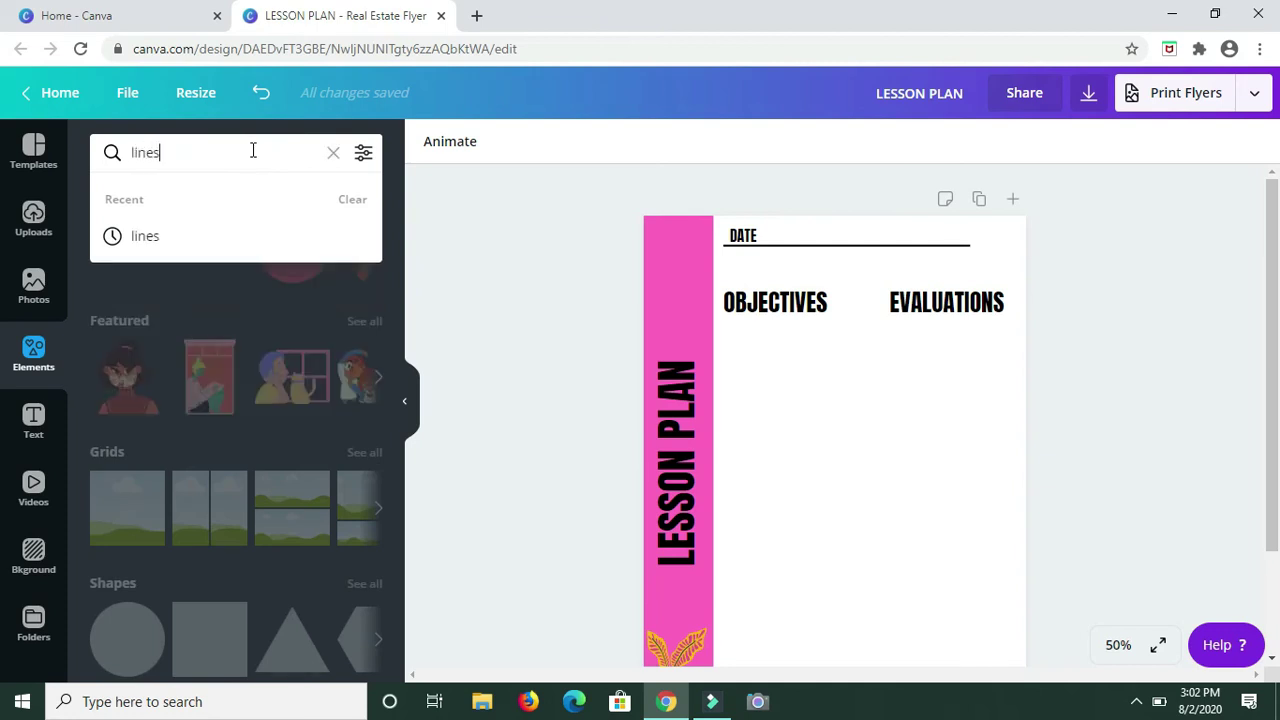
key(Return)
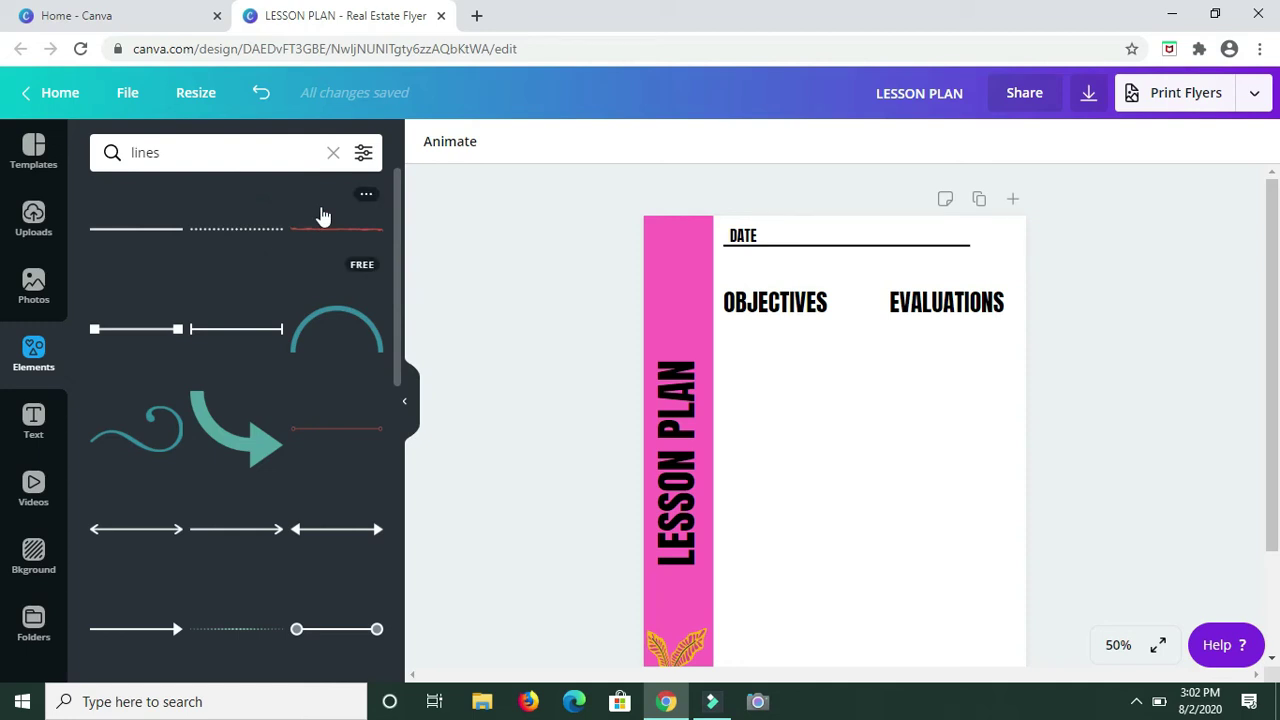
click(135, 237)
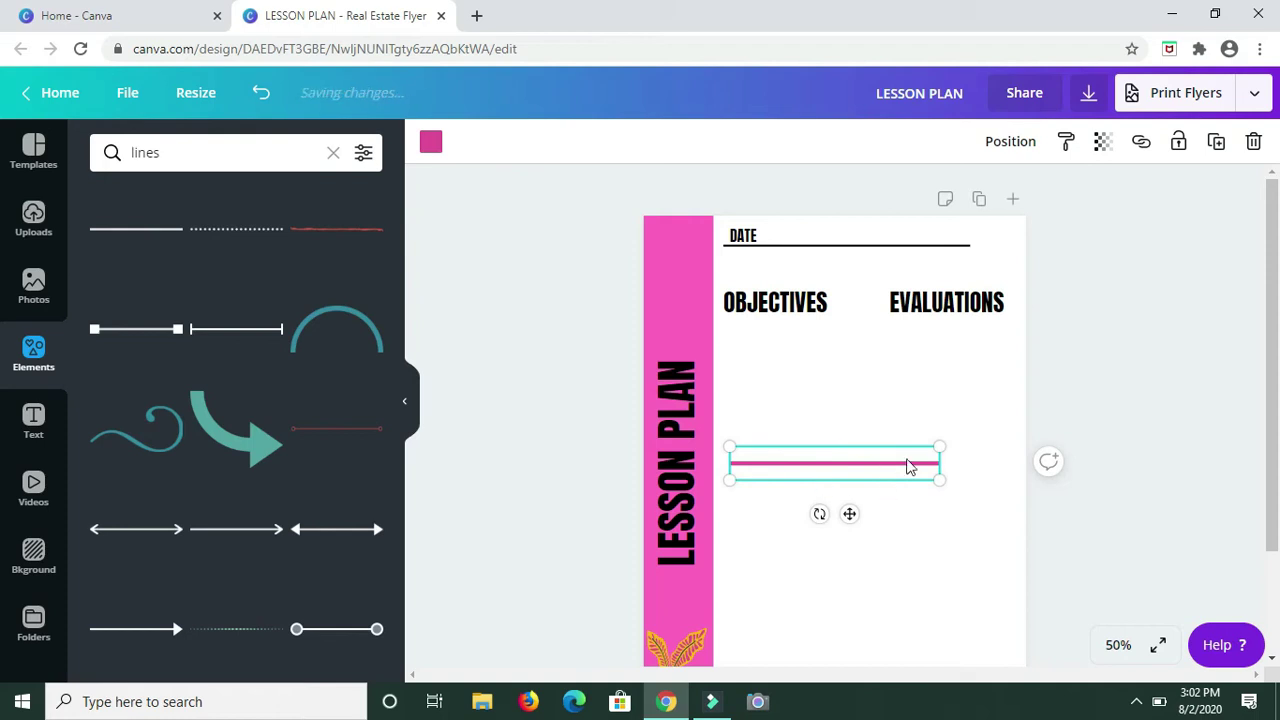
click(397, 397)
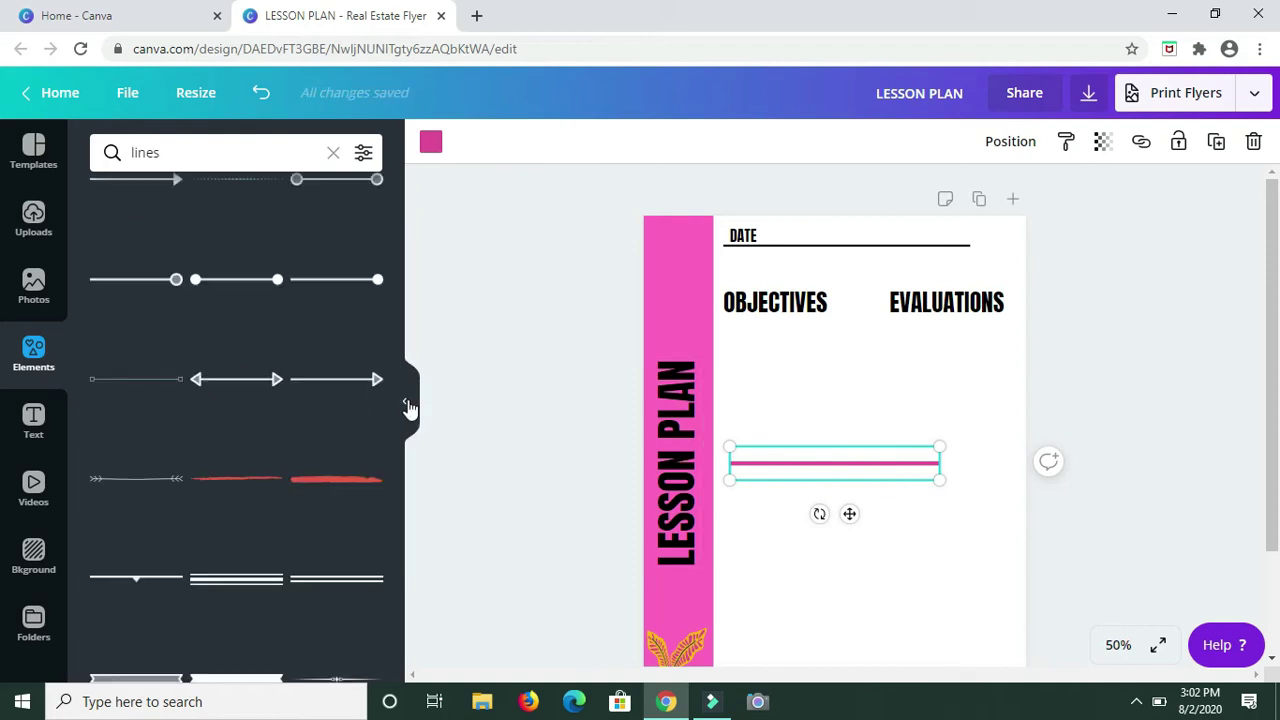
click(407, 402)
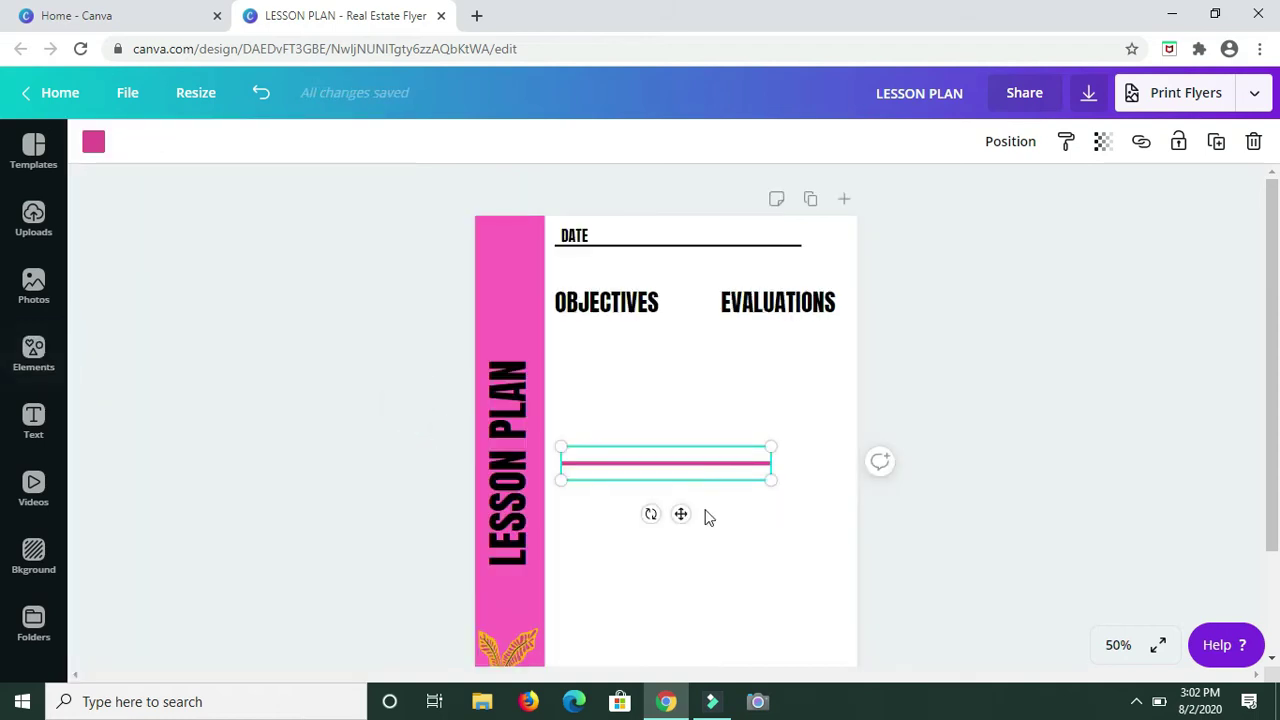
Shorten the pink line to the heading's width and place it directly under OBJECTIVES.
click(769, 447)
drag(758, 457, 711, 471)
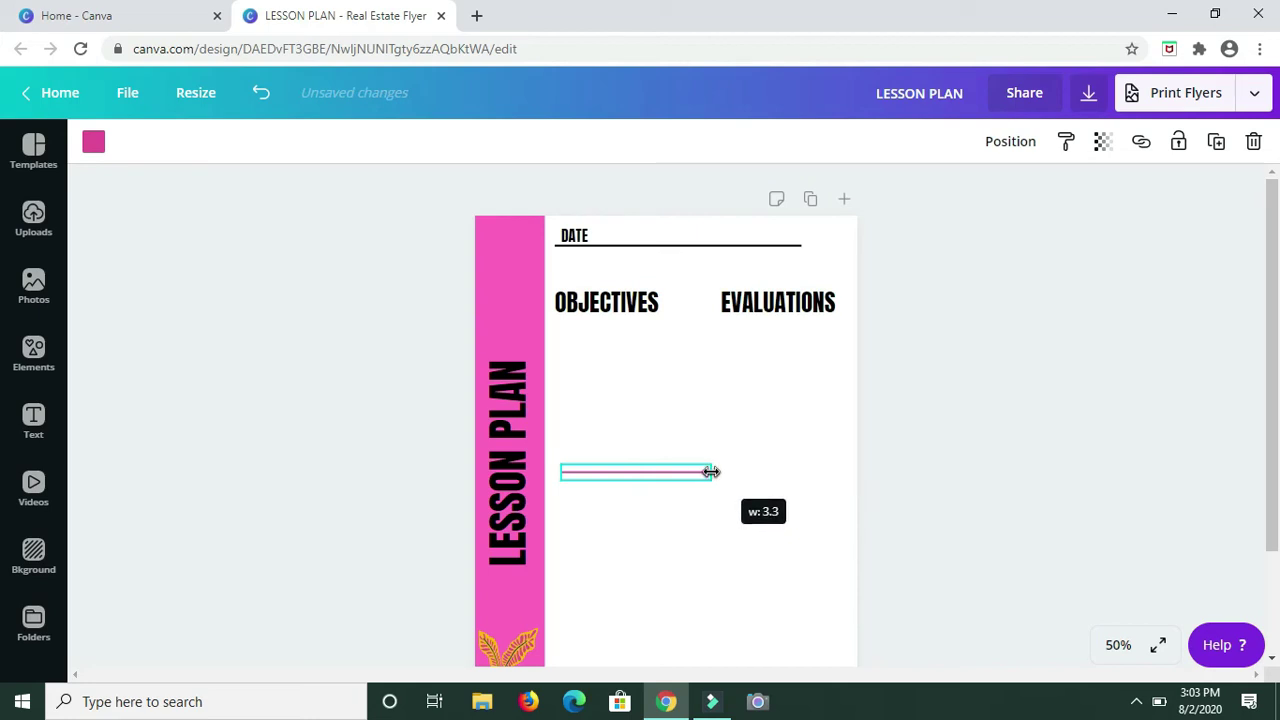
drag(711, 471, 712, 472)
drag(653, 517, 647, 389)
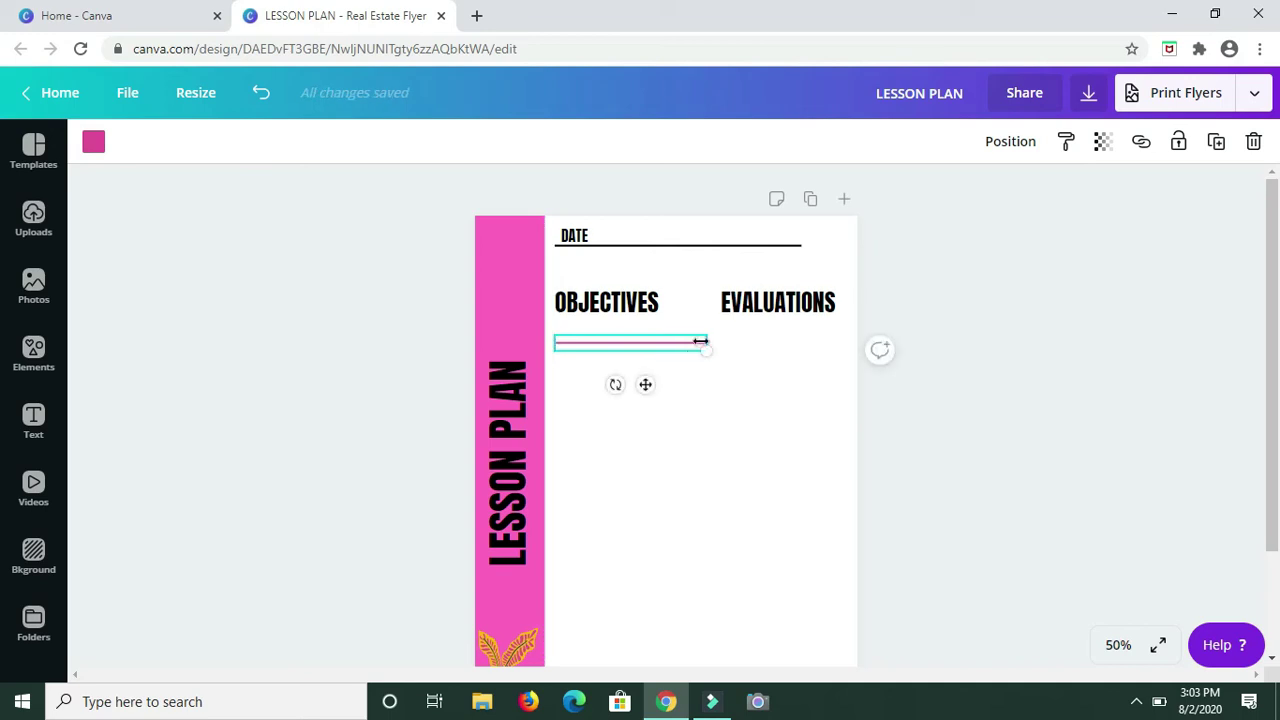
drag(707, 342, 679, 341)
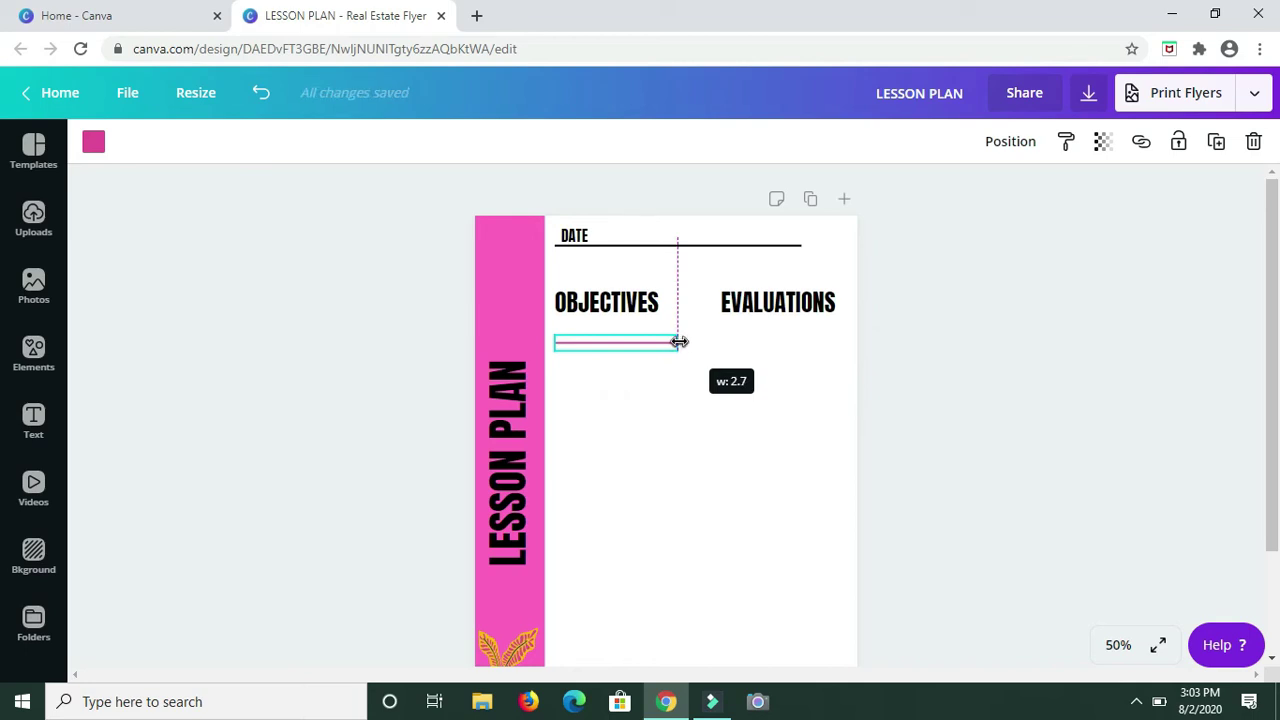
drag(679, 342, 687, 342)
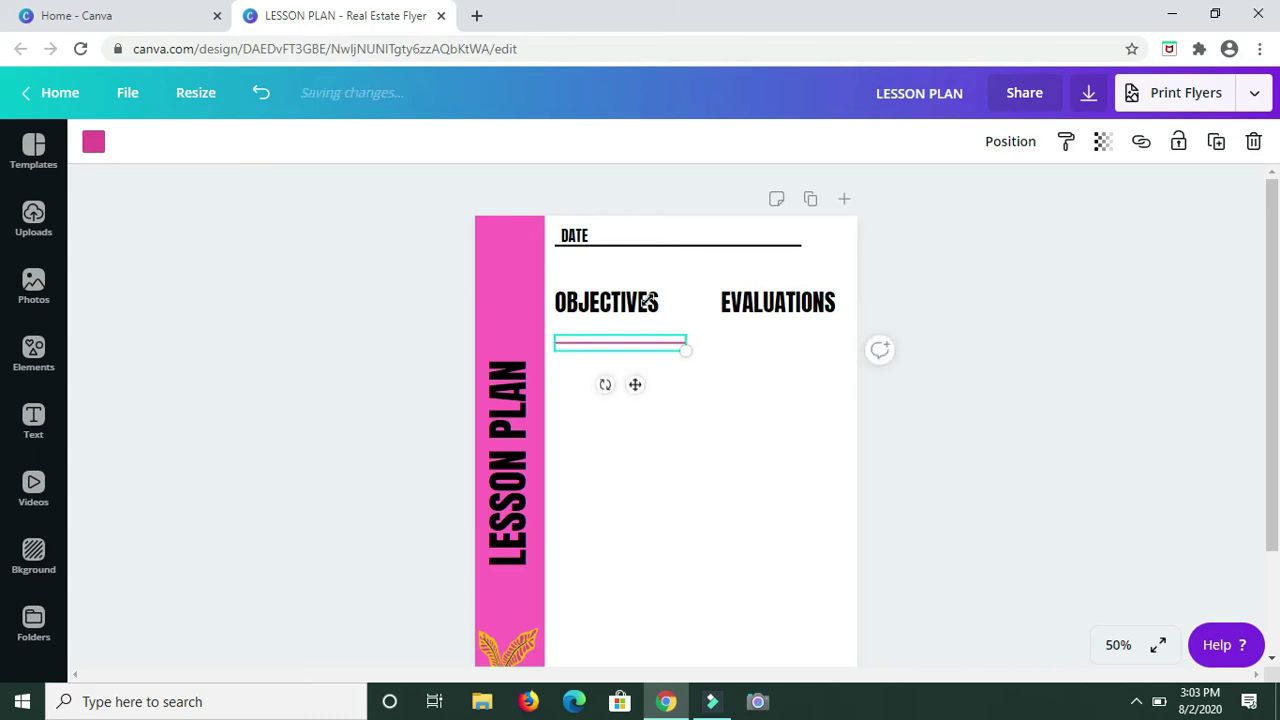
Nudge OBJECTIVES right, shrink EVALUATIONS slightly, and trim the underline's right end.
drag(642, 308, 655, 306)
click(777, 302)
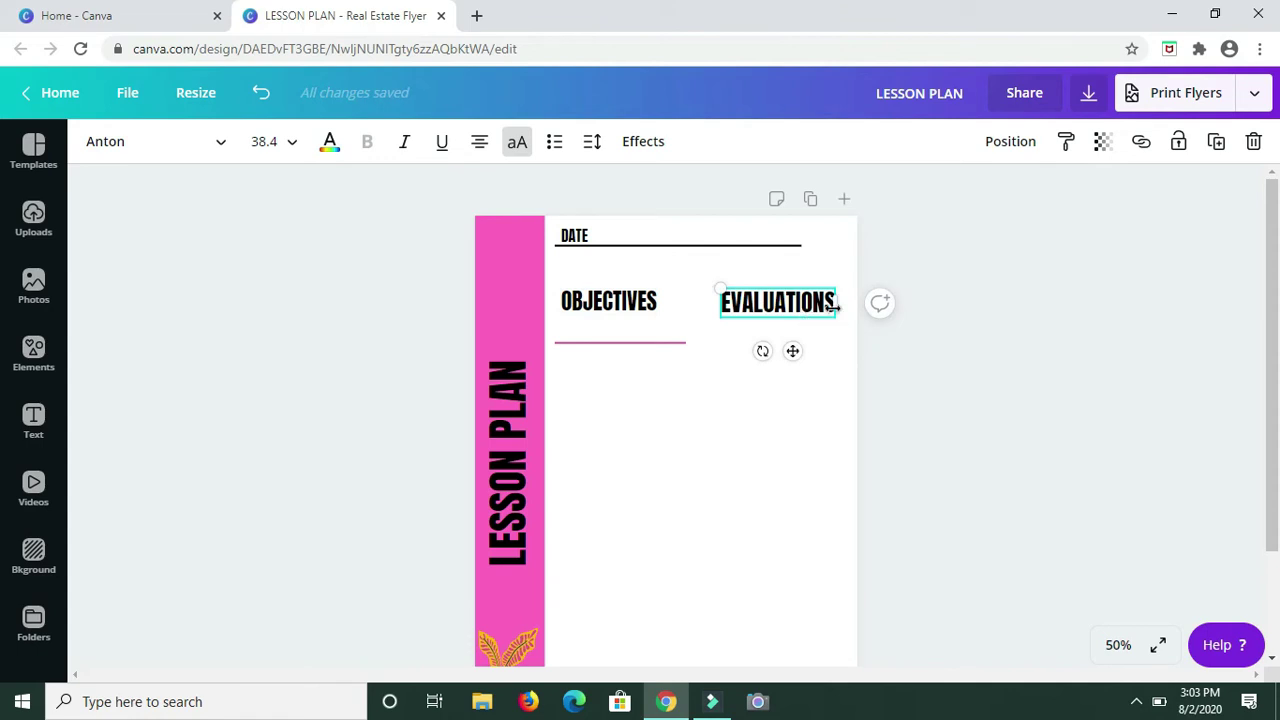
click(826, 310)
drag(826, 310, 818, 311)
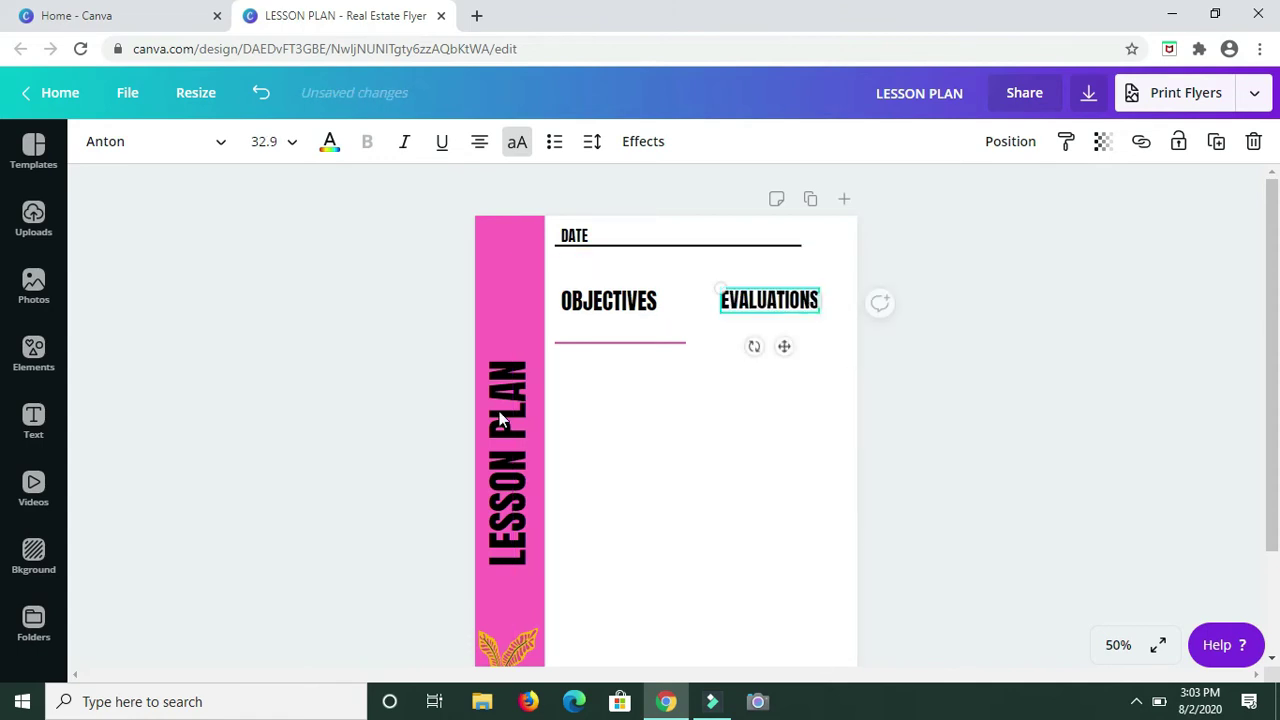
click(666, 344)
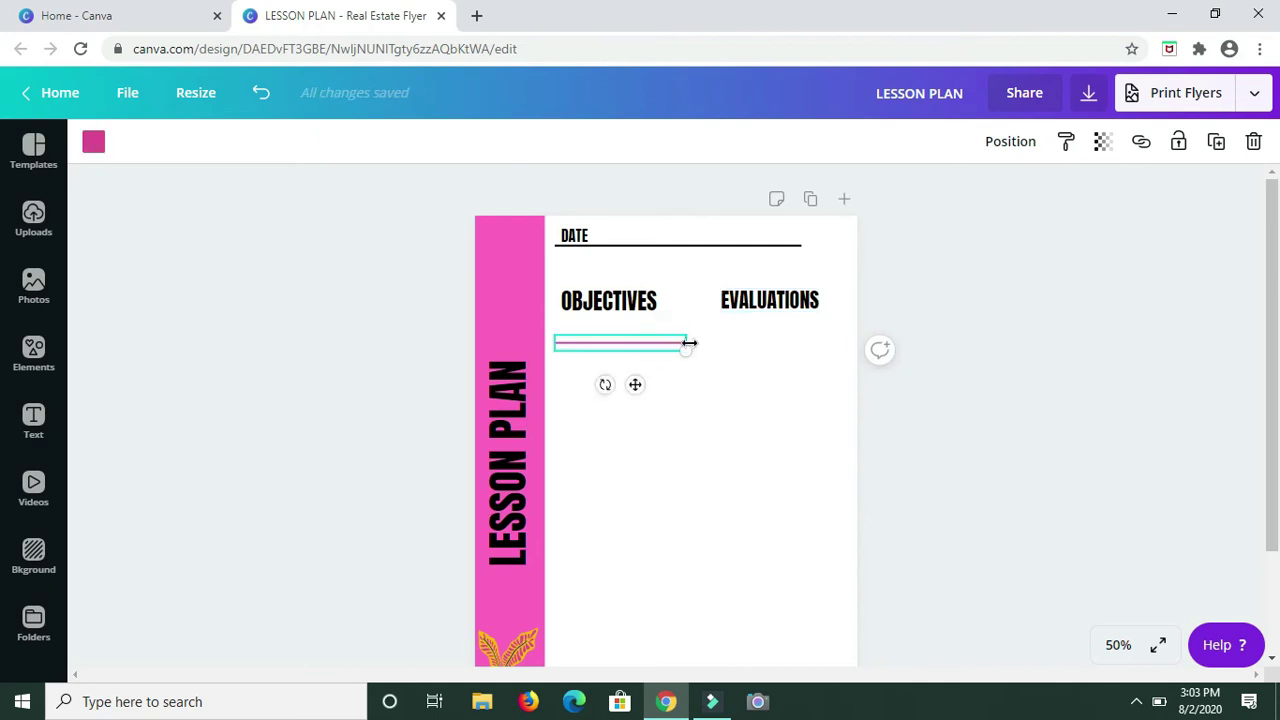
click(686, 343)
drag(682, 343, 677, 342)
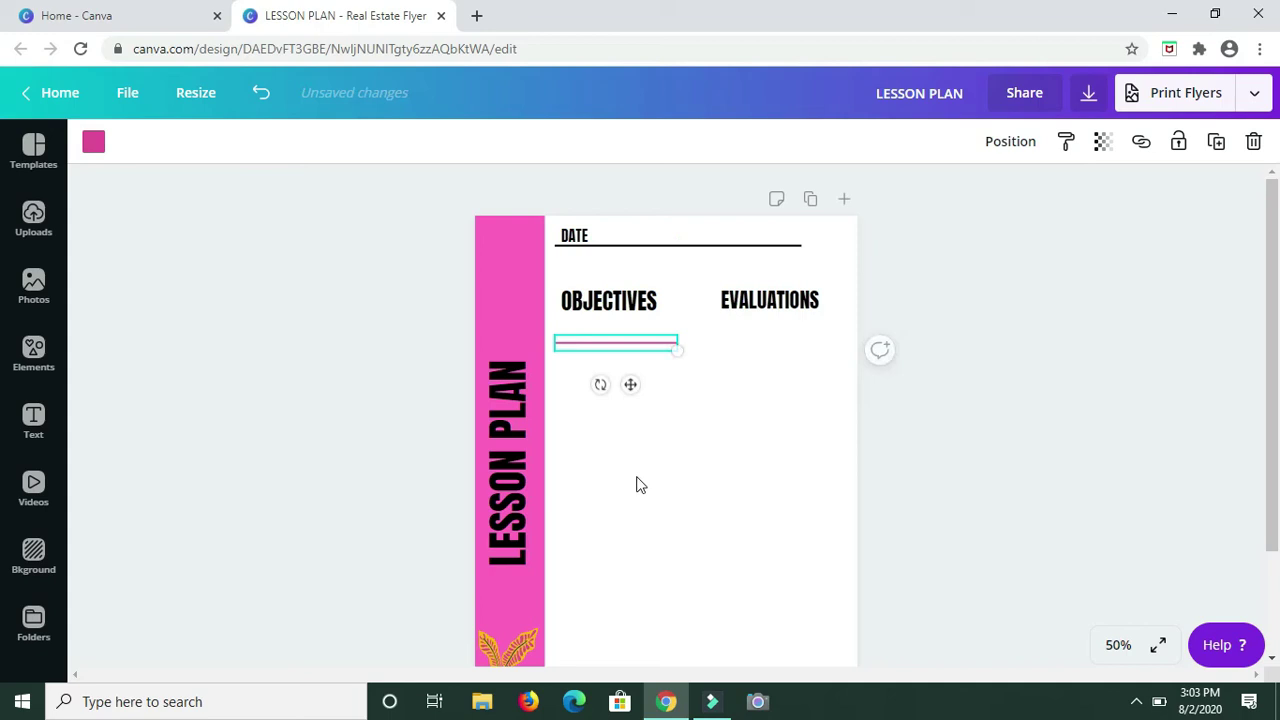
click(638, 479)
click(647, 343)
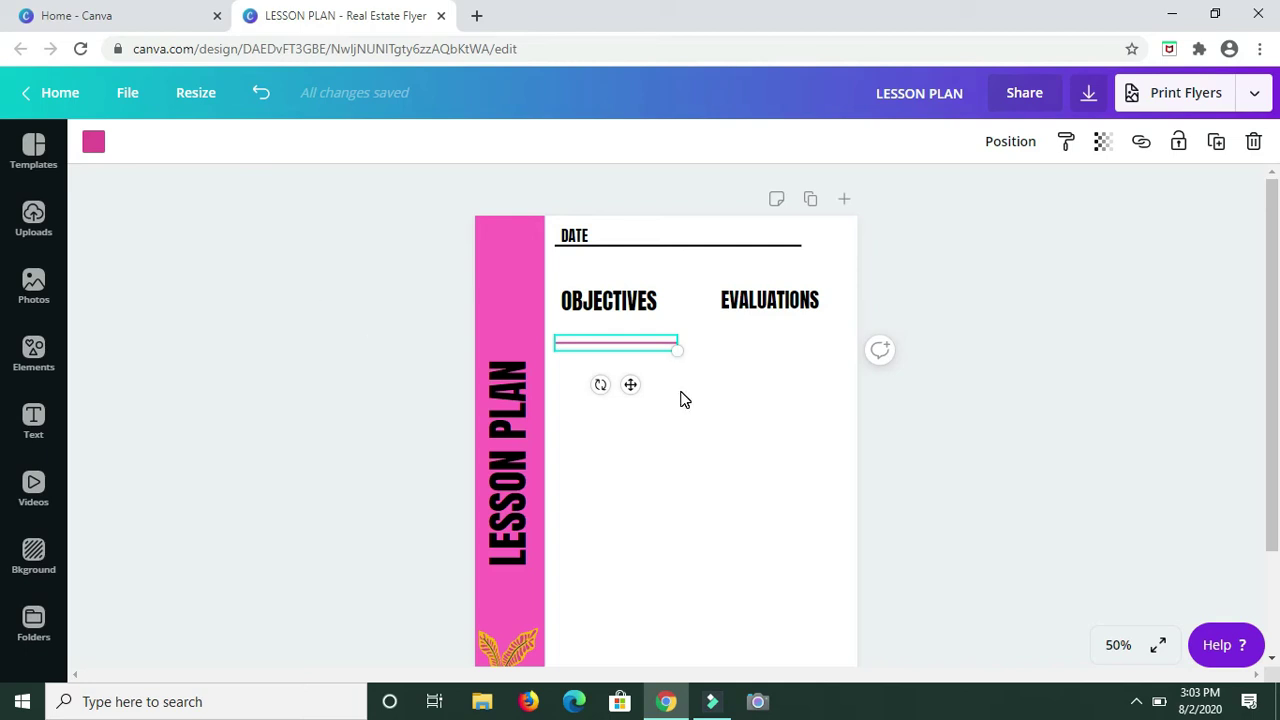
Duplicate the pink line several times and stack the copies evenly beneath OBJECTIVES.
click(1216, 143)
click(1216, 143)
click(1216, 143)
click(1216, 143)
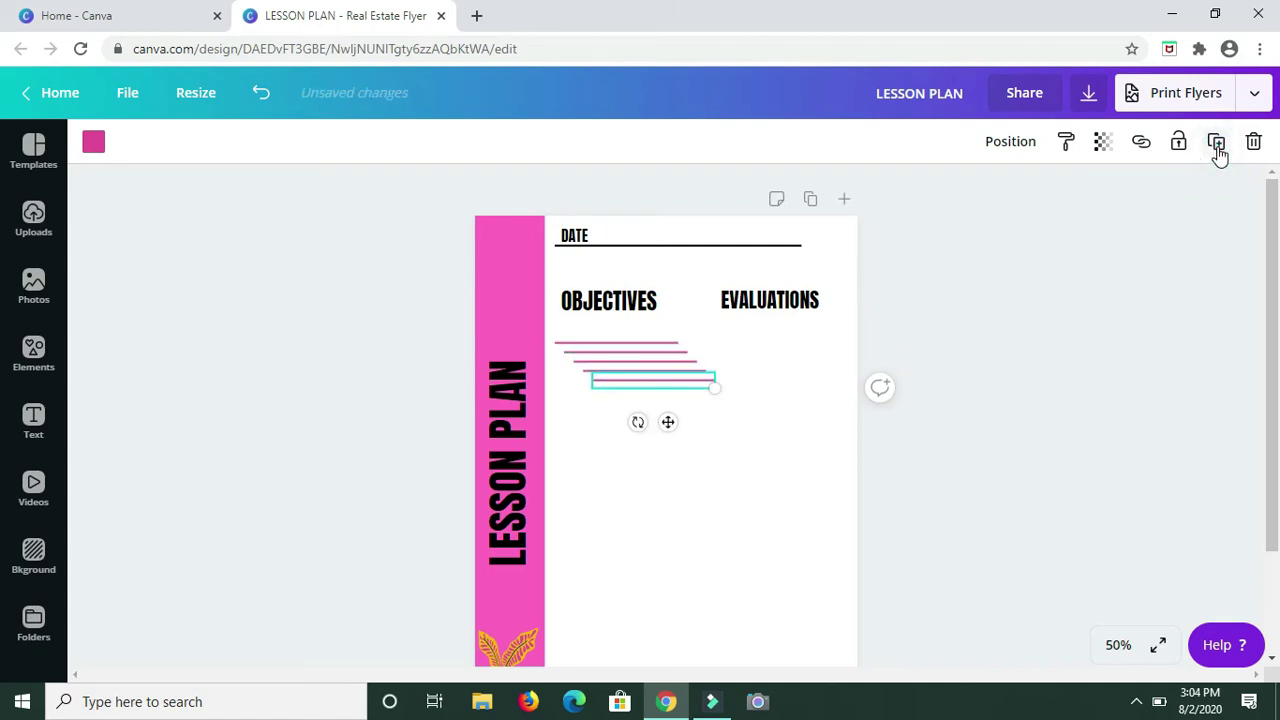
click(1216, 143)
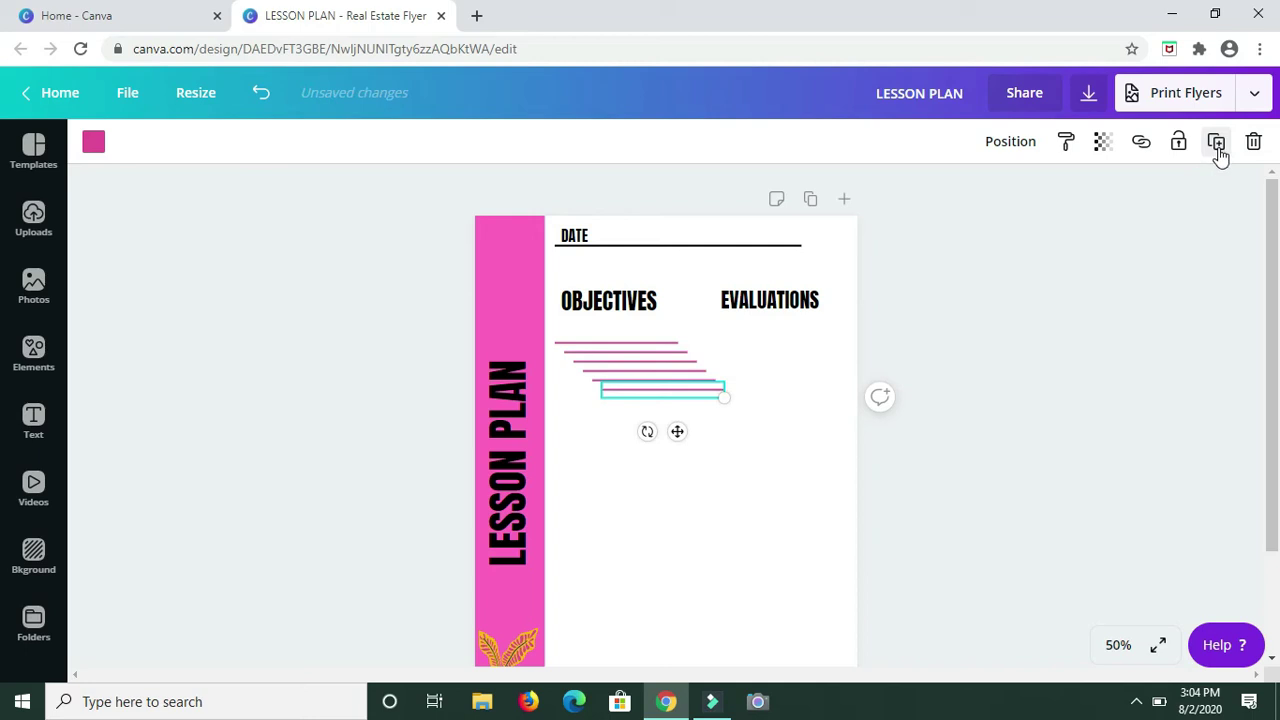
click(1217, 145)
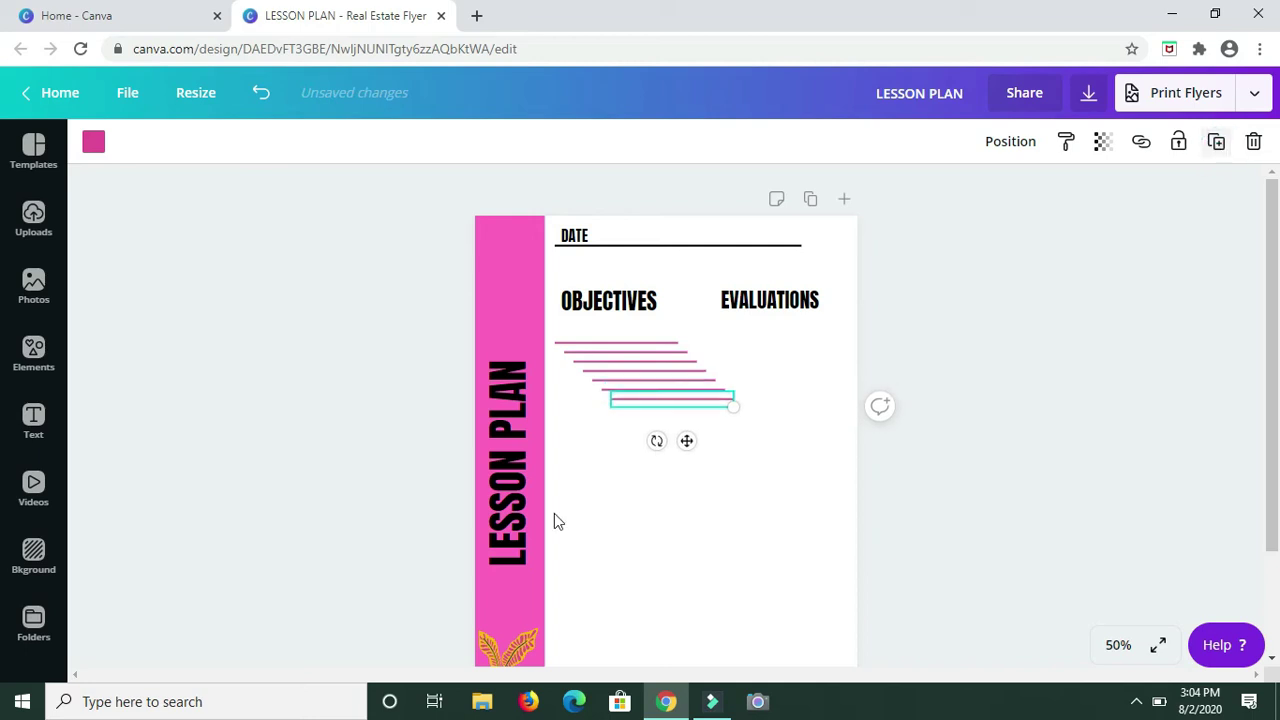
drag(696, 404, 608, 411)
drag(655, 376, 612, 365)
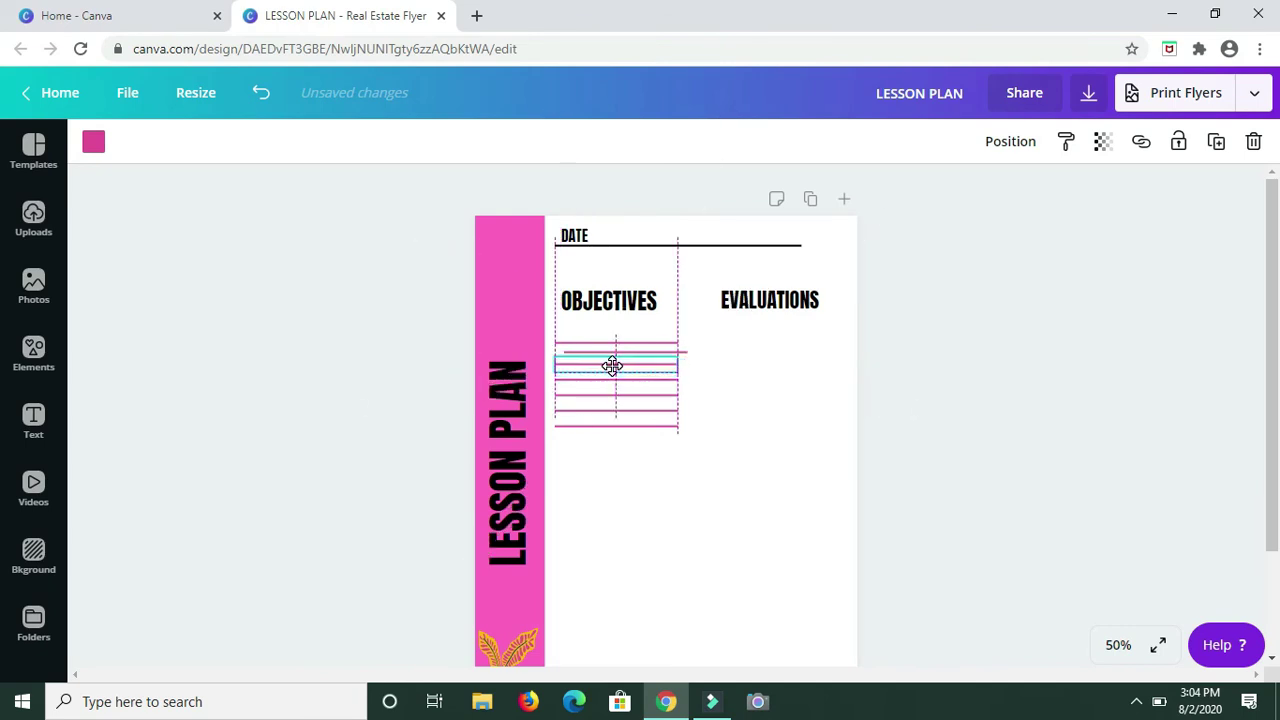
drag(612, 366, 631, 345)
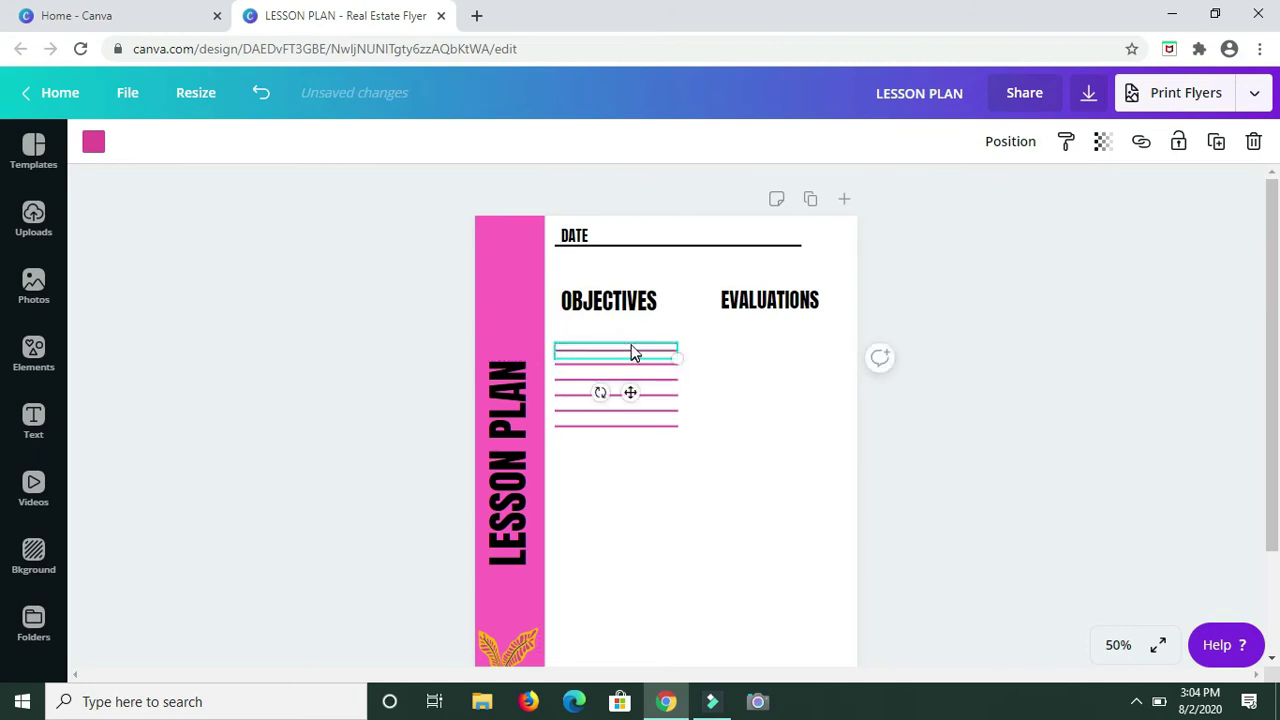
click(632, 341)
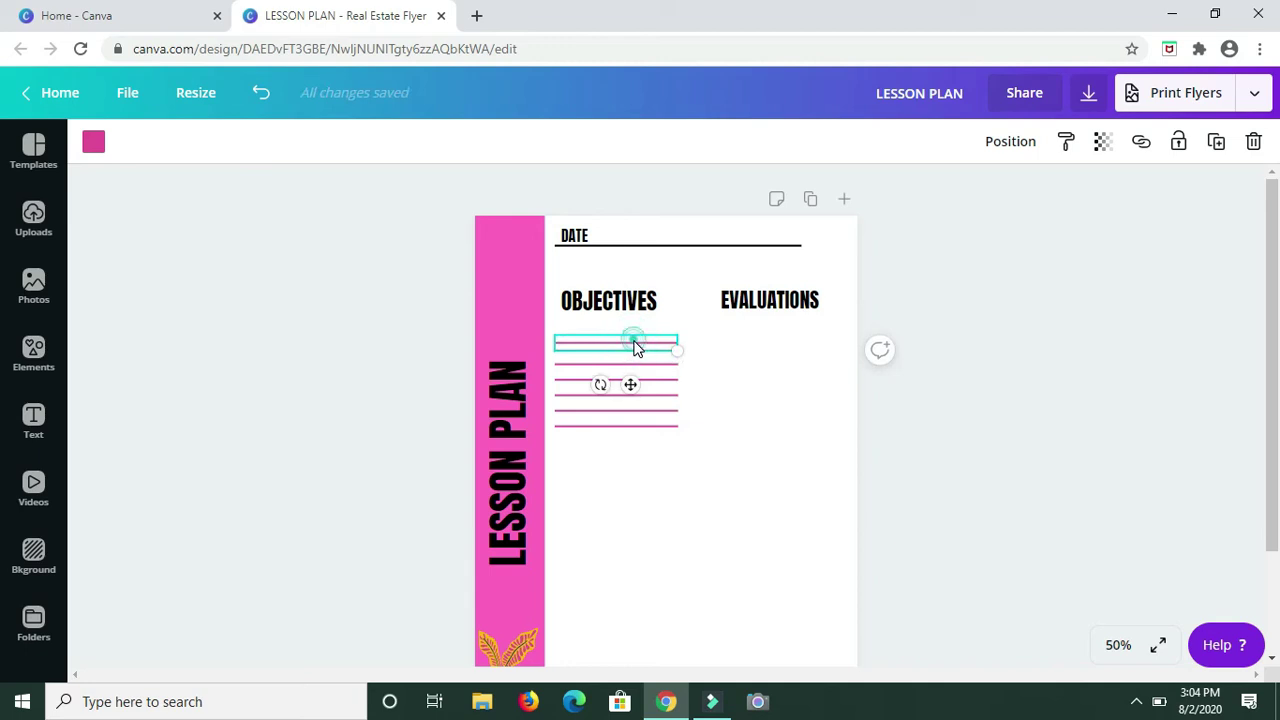
drag(634, 345, 635, 337)
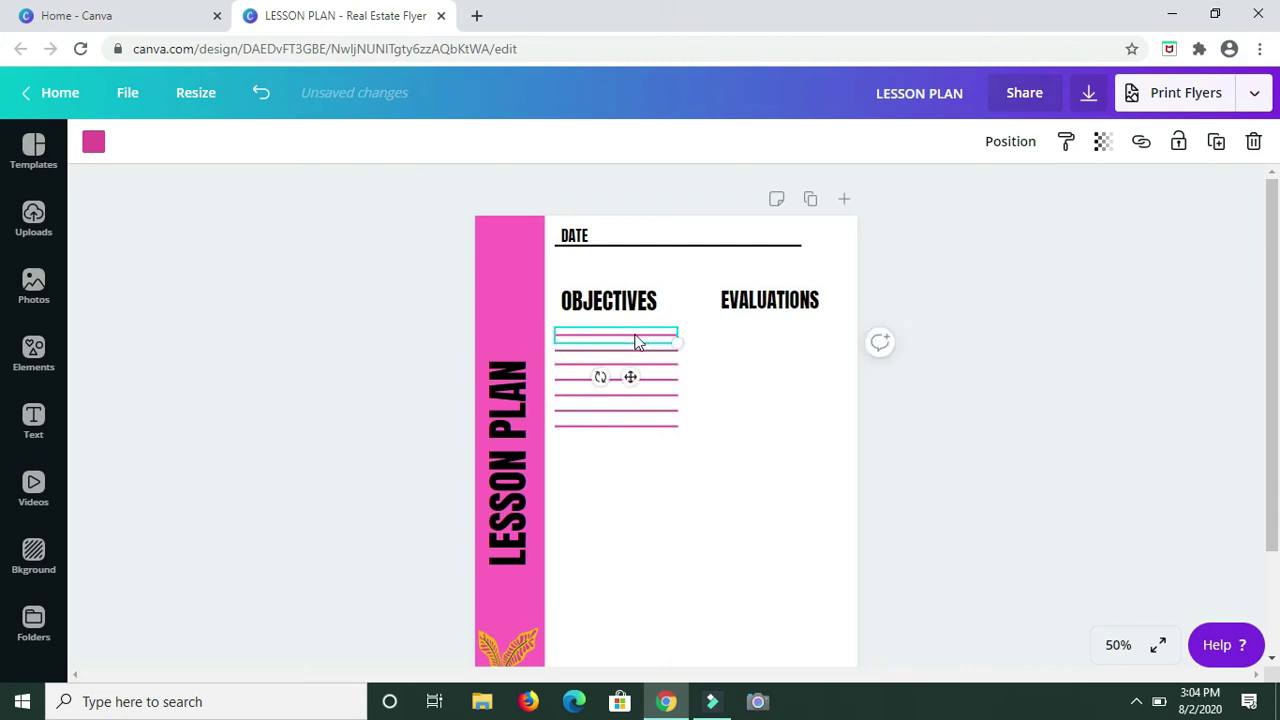
click(668, 474)
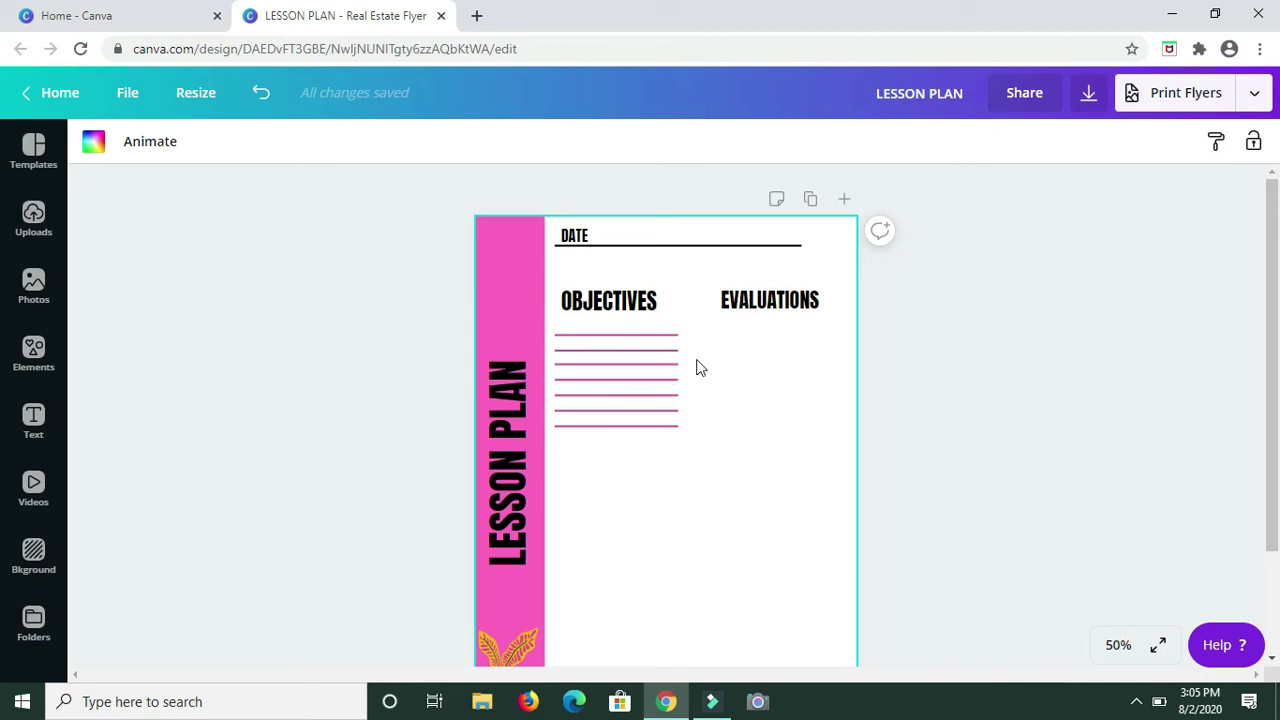
drag(658, 330, 644, 450)
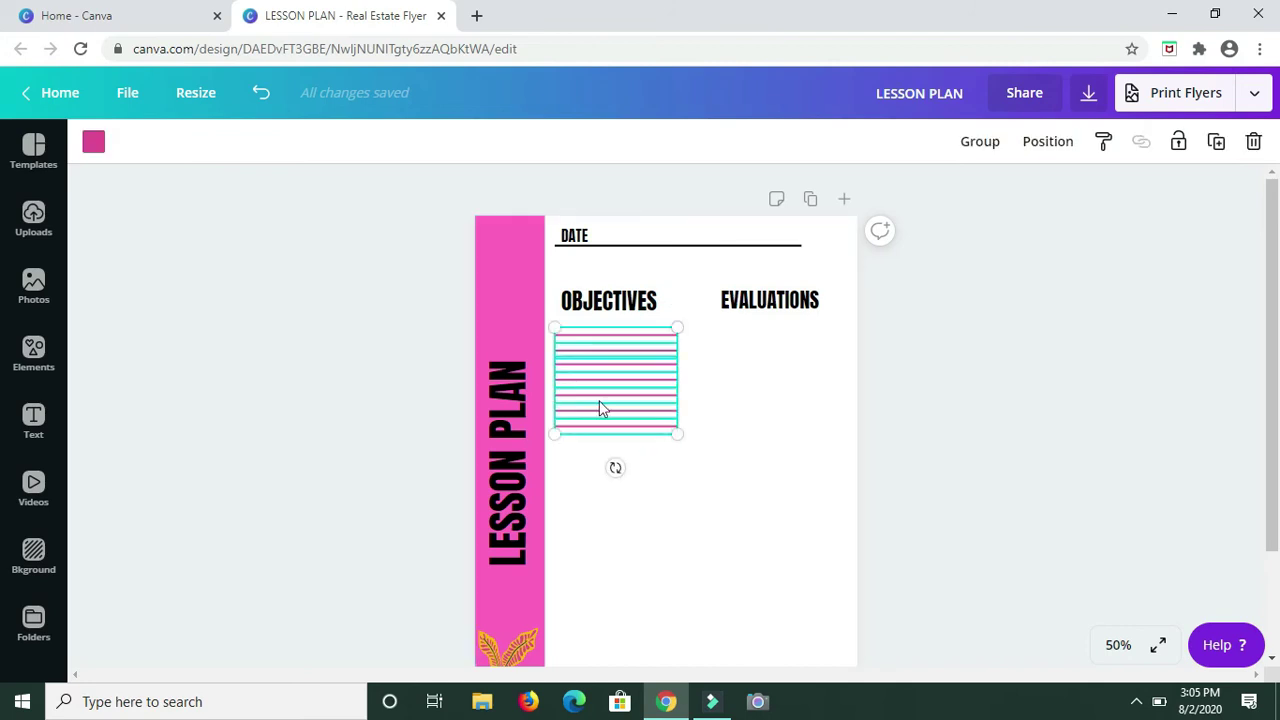
Recolour the selected OBJECTIVES lines black from Document Colors, then reselect the whole set.
click(103, 148)
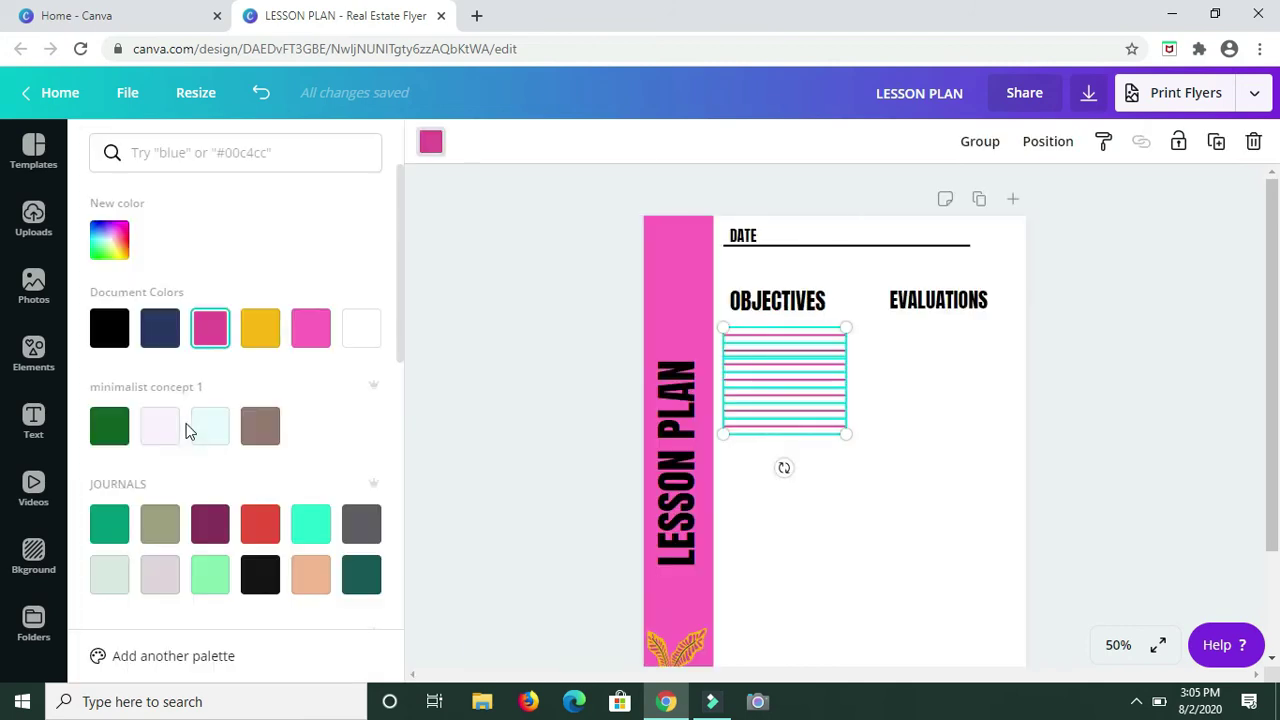
click(108, 327)
click(845, 540)
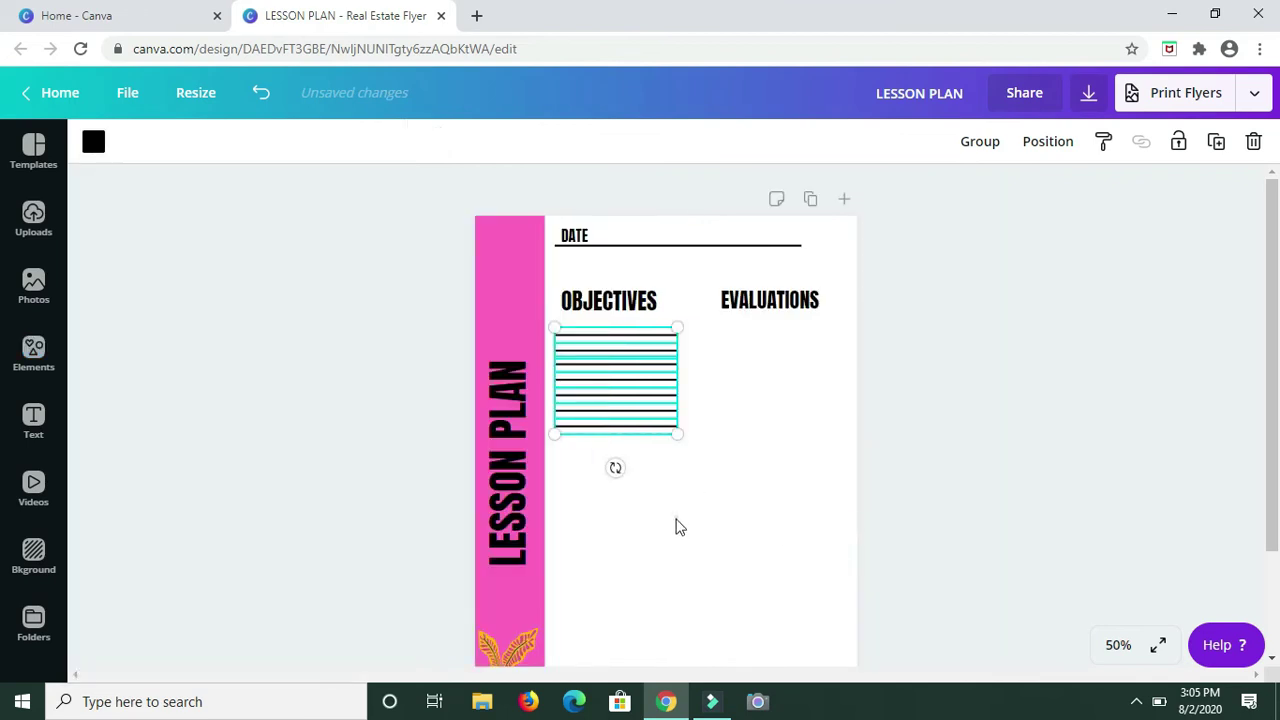
click(677, 527)
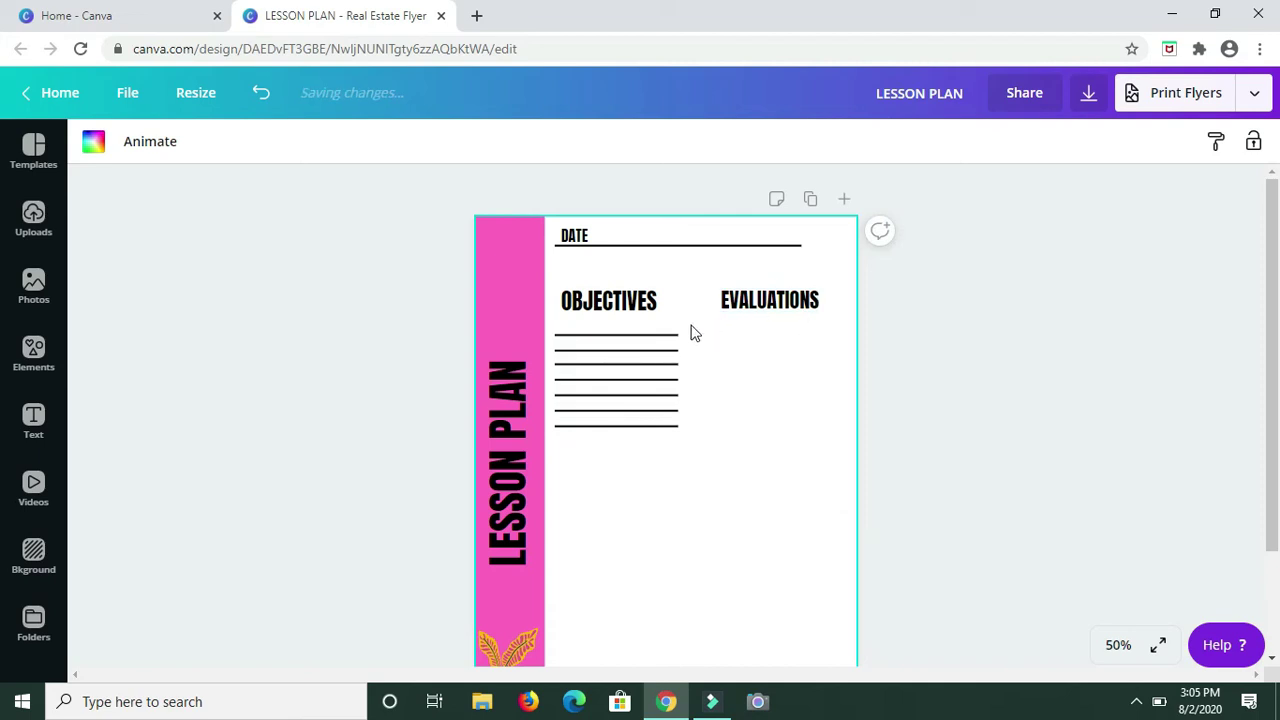
drag(655, 358, 655, 450)
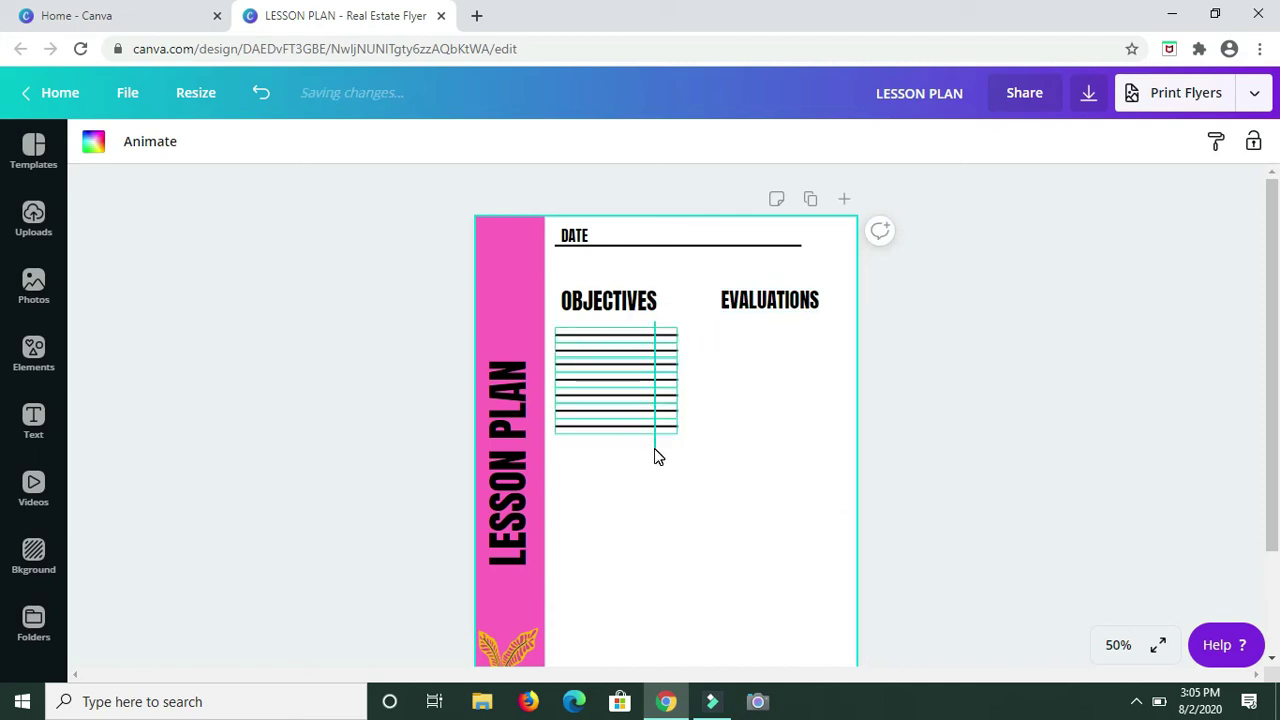
drag(655, 450, 655, 450)
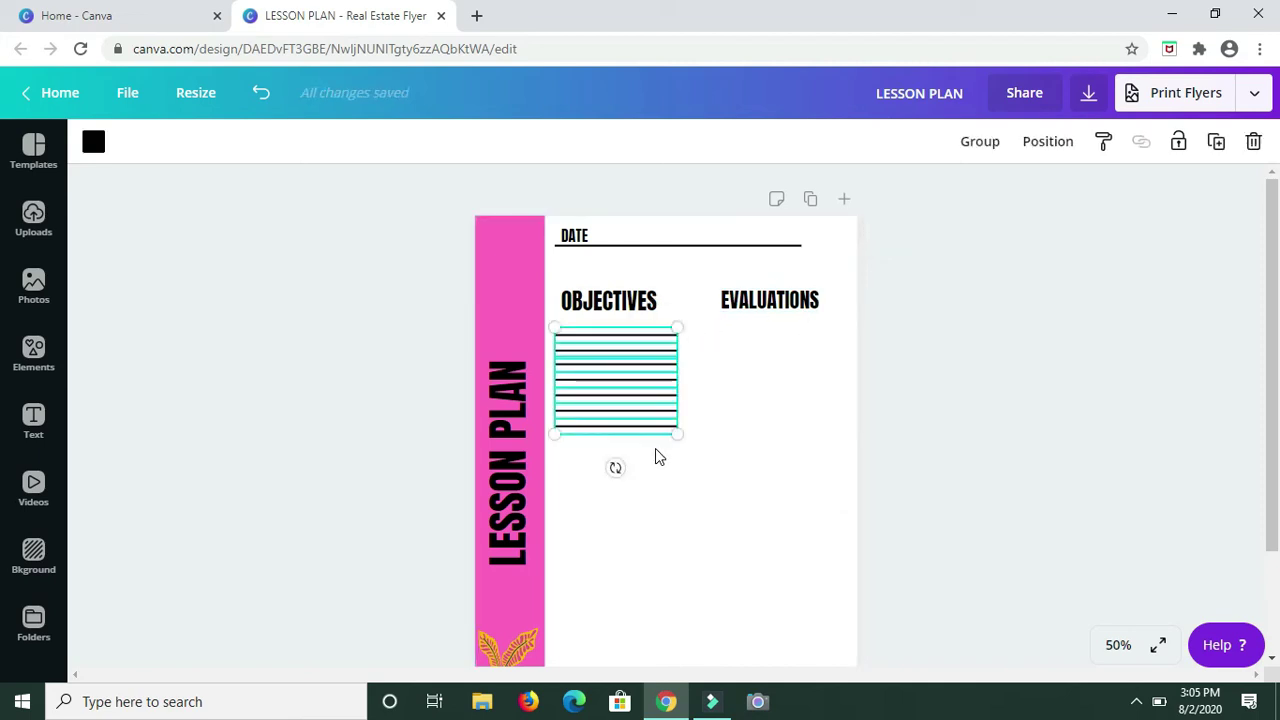
Duplicate the black OBJECTIVES lines and move the copy under EVALUATIONS.
click(1216, 141)
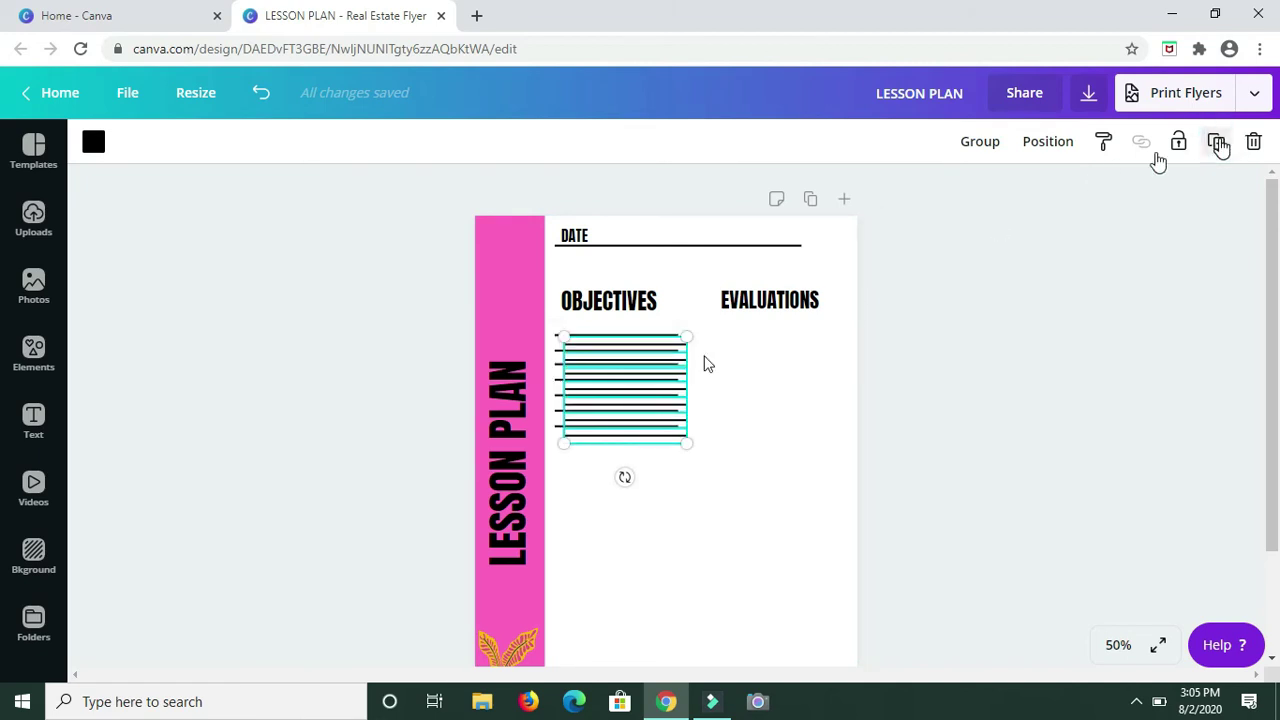
click(631, 393)
drag(650, 400, 770, 385)
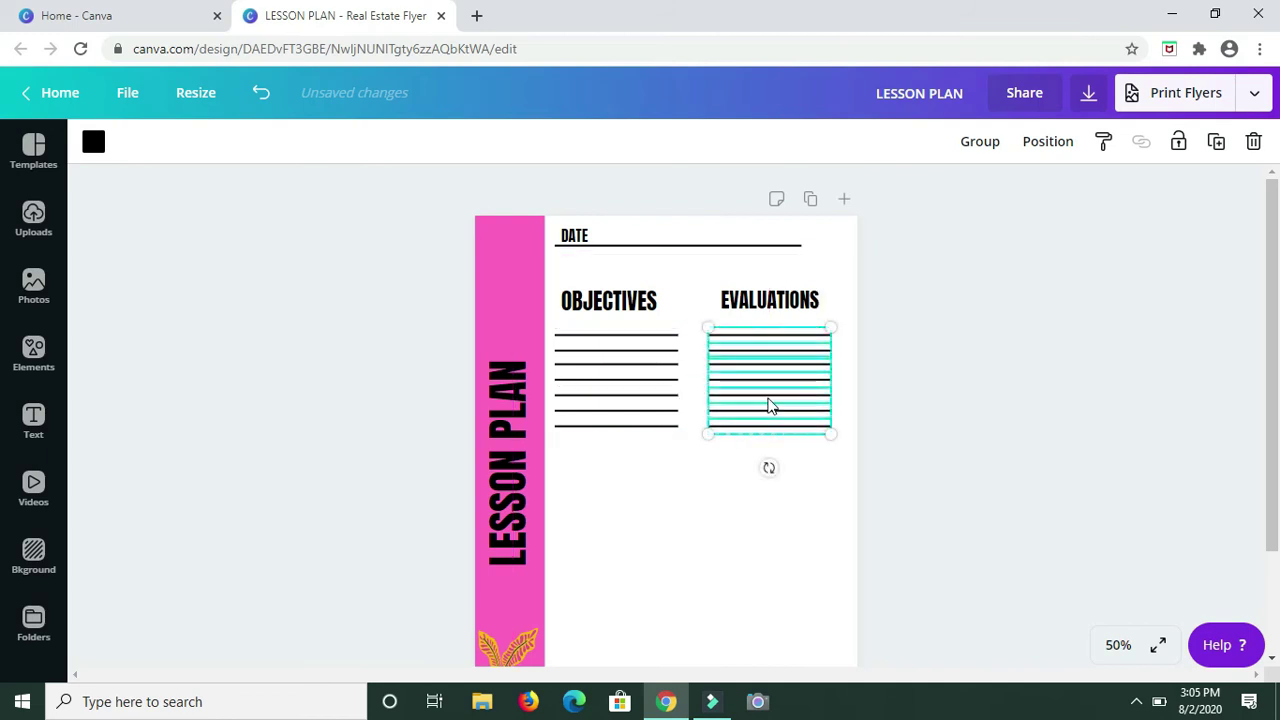
click(648, 563)
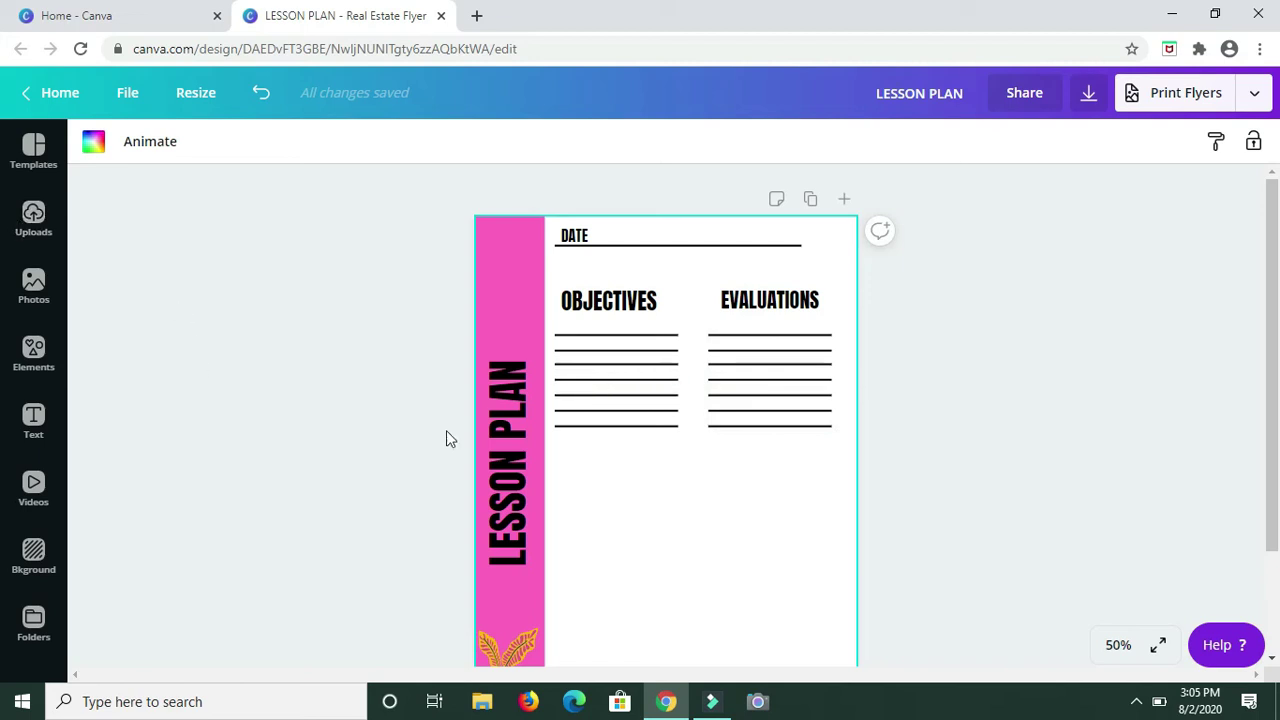
scroll(652, 530, down, 2)
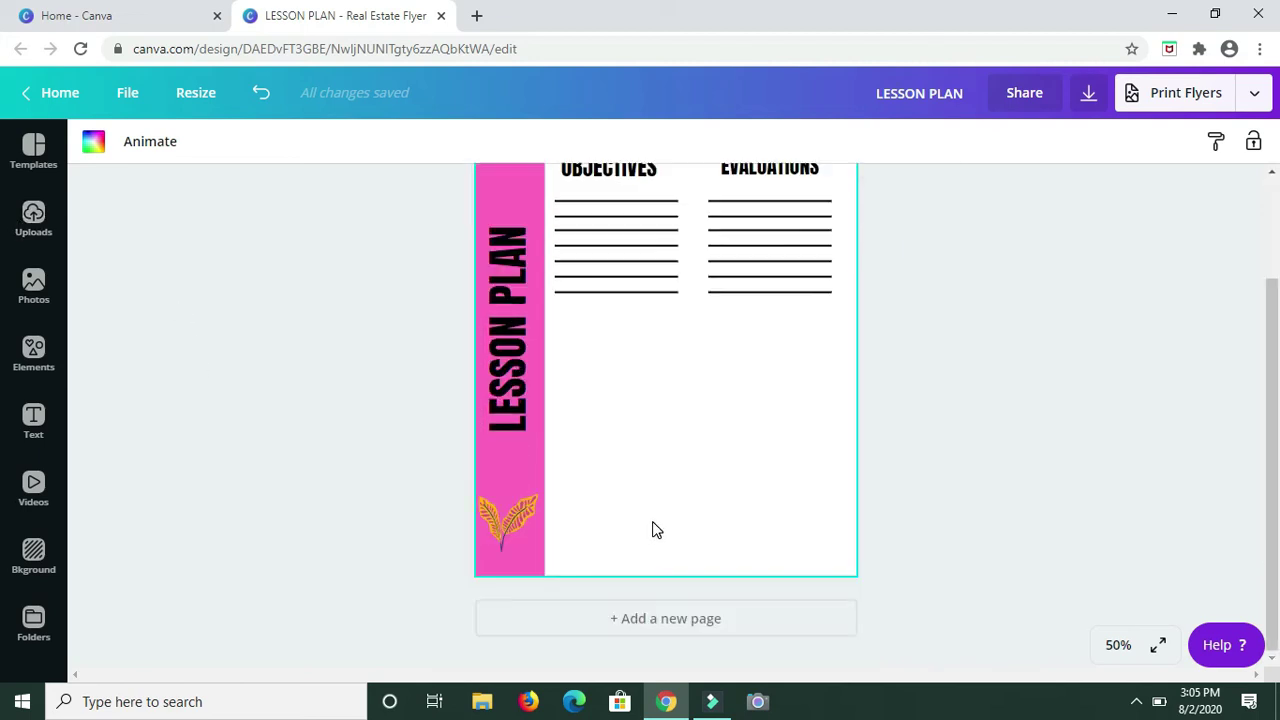
scroll(645, 515, up, 2)
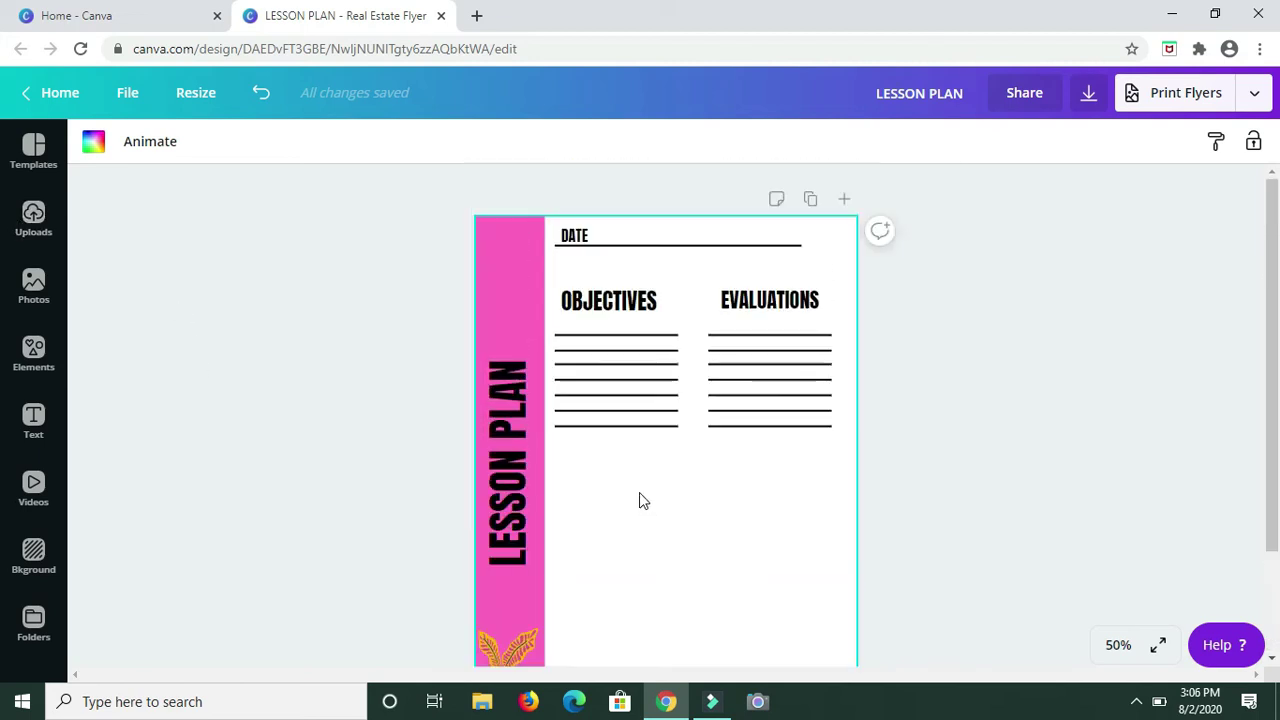
click(585, 467)
Add an IMPORTANT POINTS heading below the ruled lines, aligned to their left edge.
key(t)
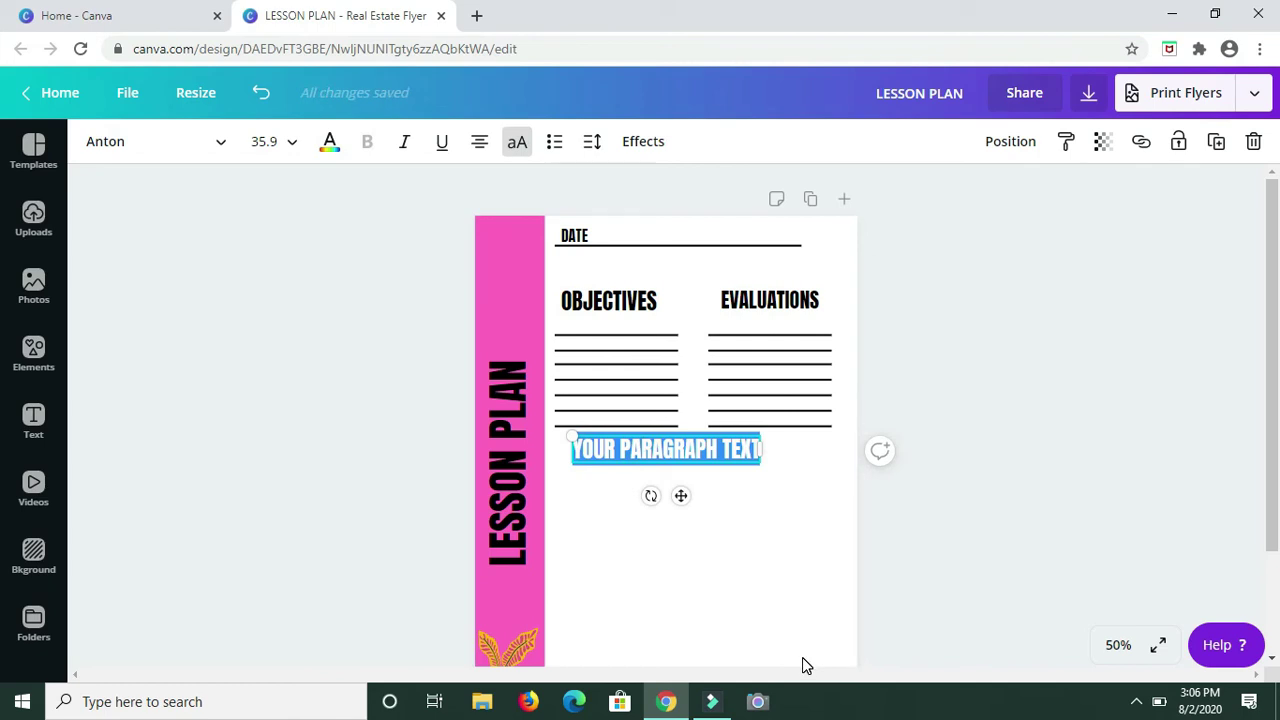
text(IMPORTAM)
key(BackSpace)
text(NT POINTS)
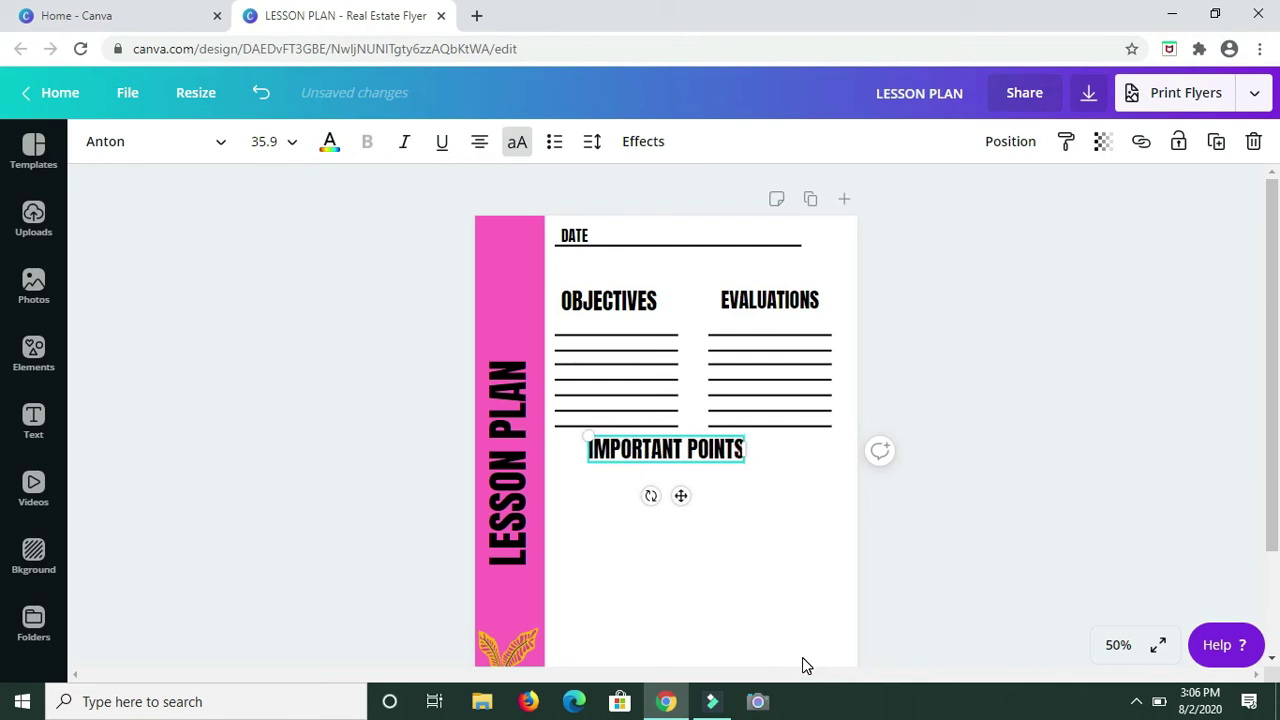
drag(674, 500, 647, 512)
click(686, 609)
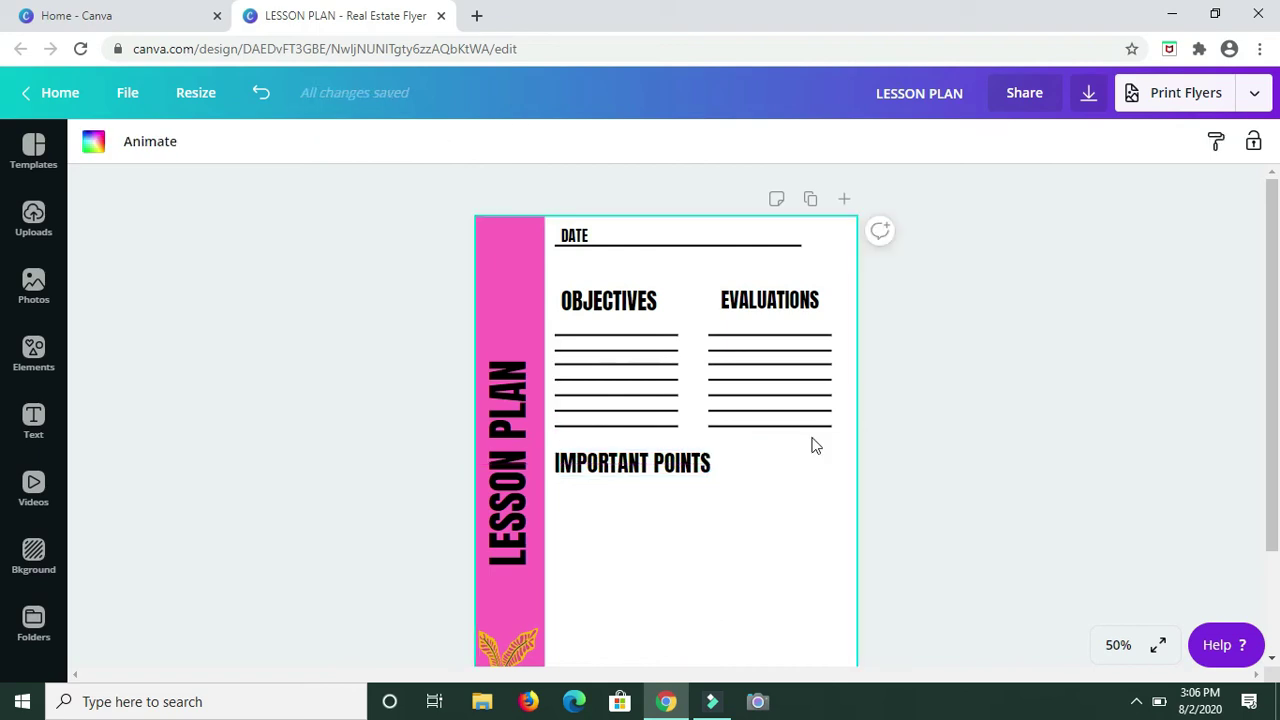
click(688, 248)
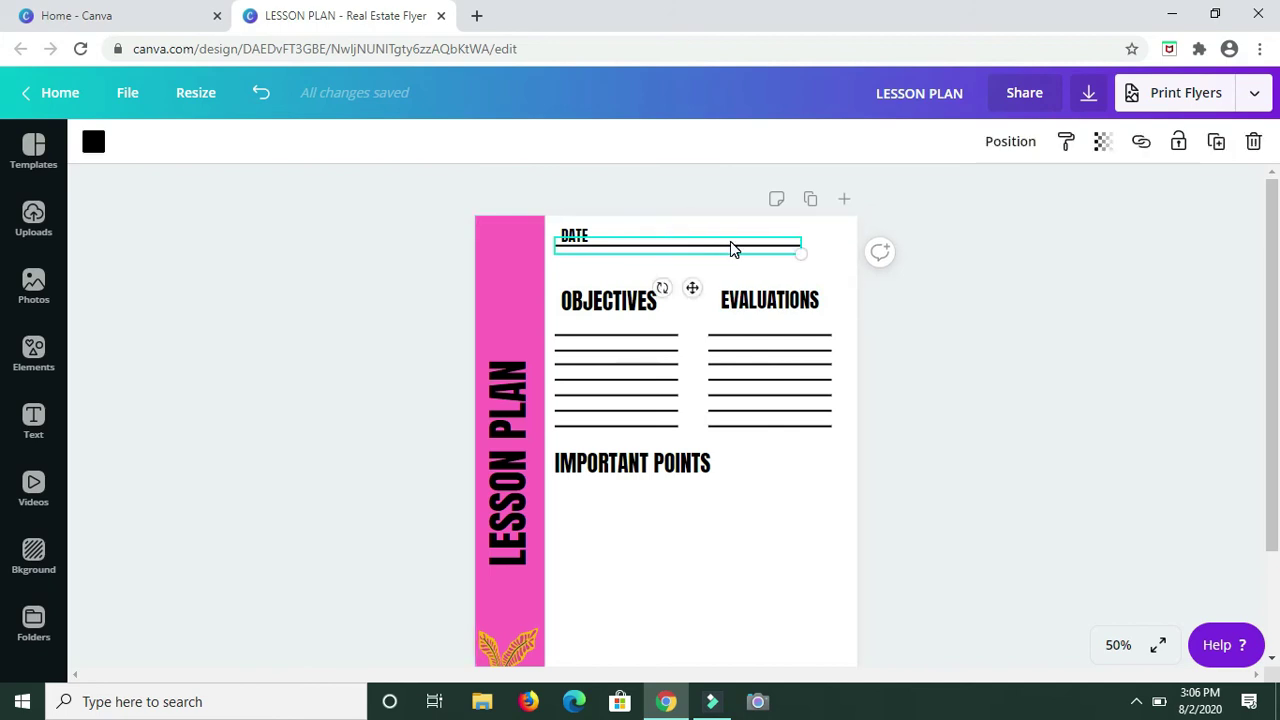
Copy the DATE line under IMPORTANT POINTS and stretch it to full width (w 6.2).
click(1216, 141)
drag(762, 263, 754, 496)
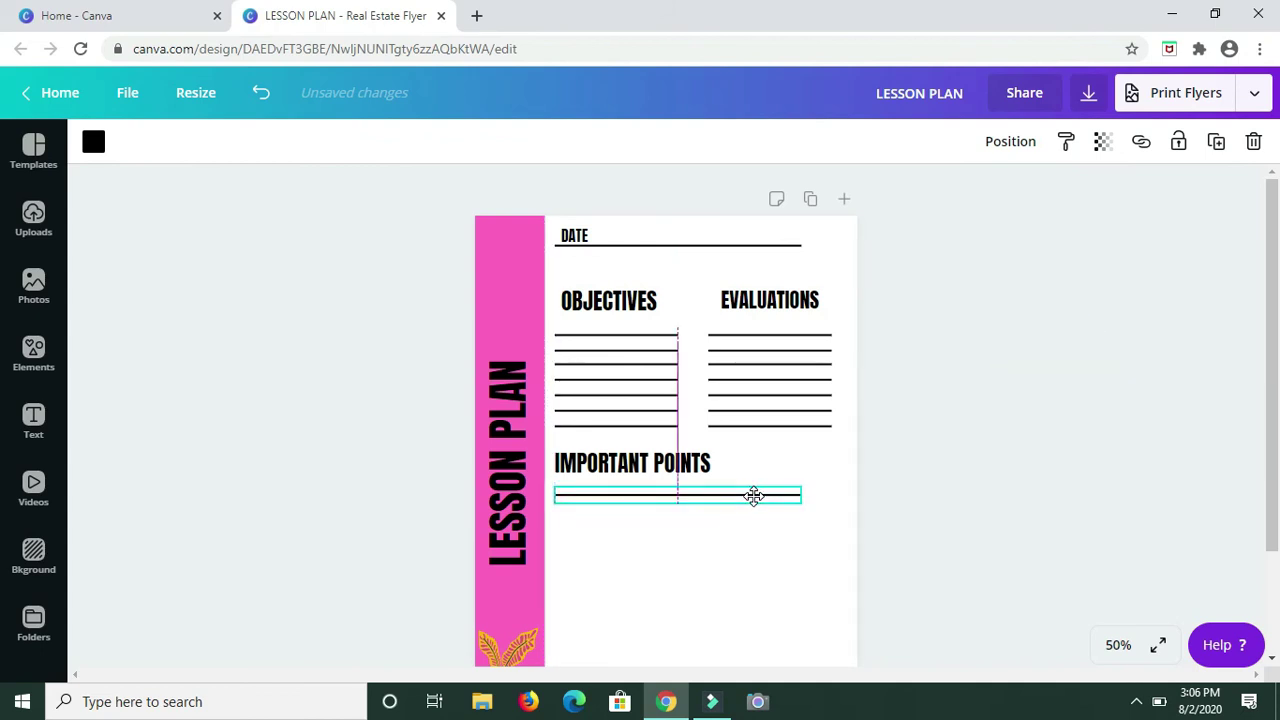
drag(754, 496, 754, 496)
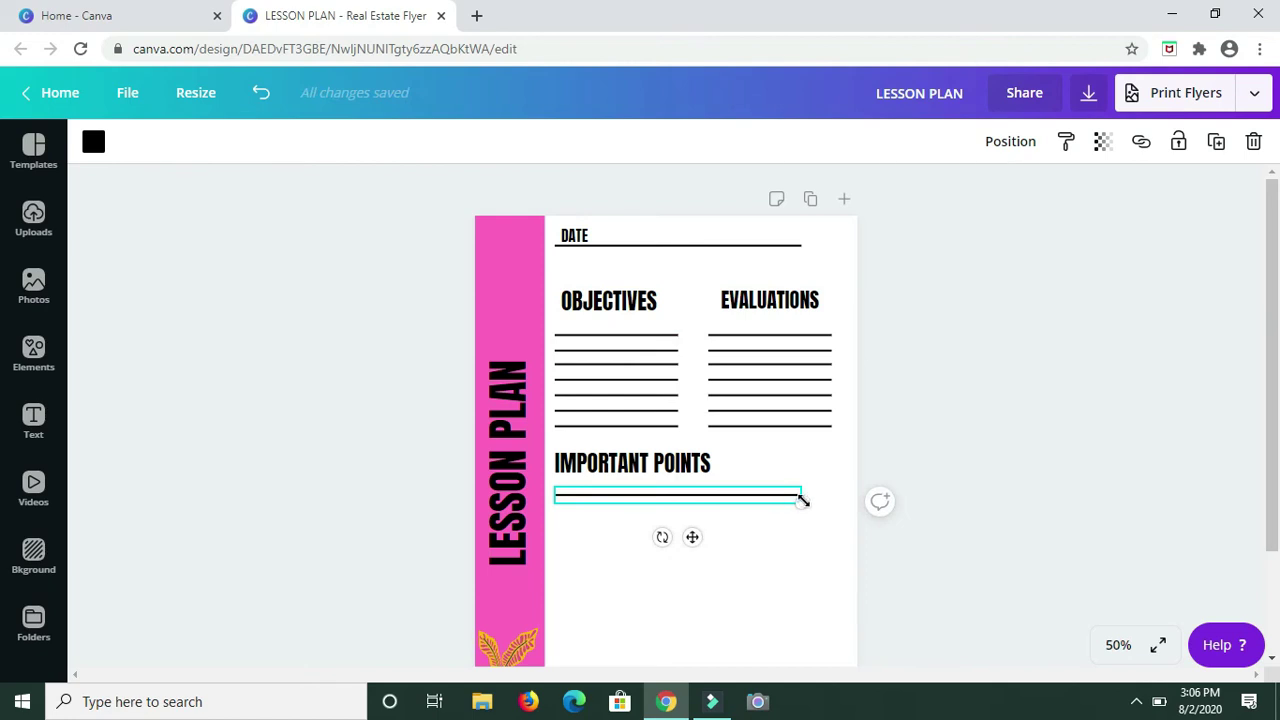
drag(801, 493, 828, 494)
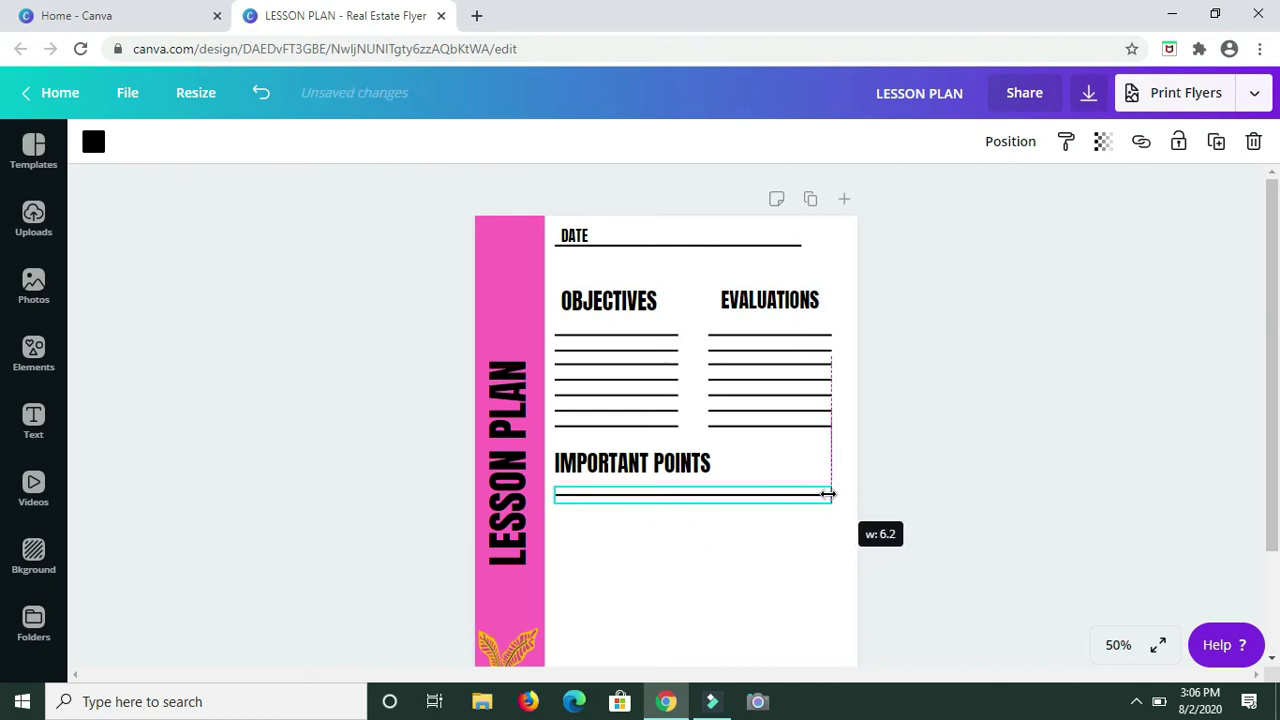
drag(828, 494, 828, 494)
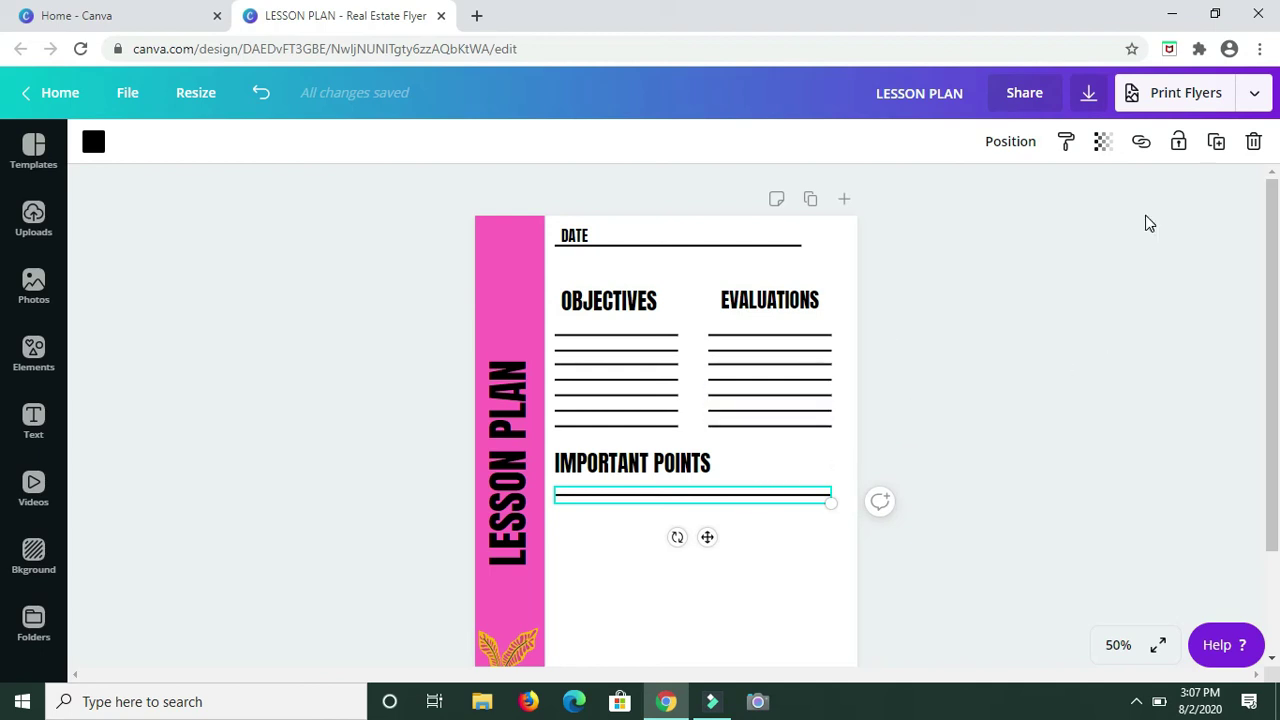
click(1216, 145)
Make three more copies of the full-width line and stack them evenly under the first.
click(1216, 145)
click(1216, 145)
click(1216, 145)
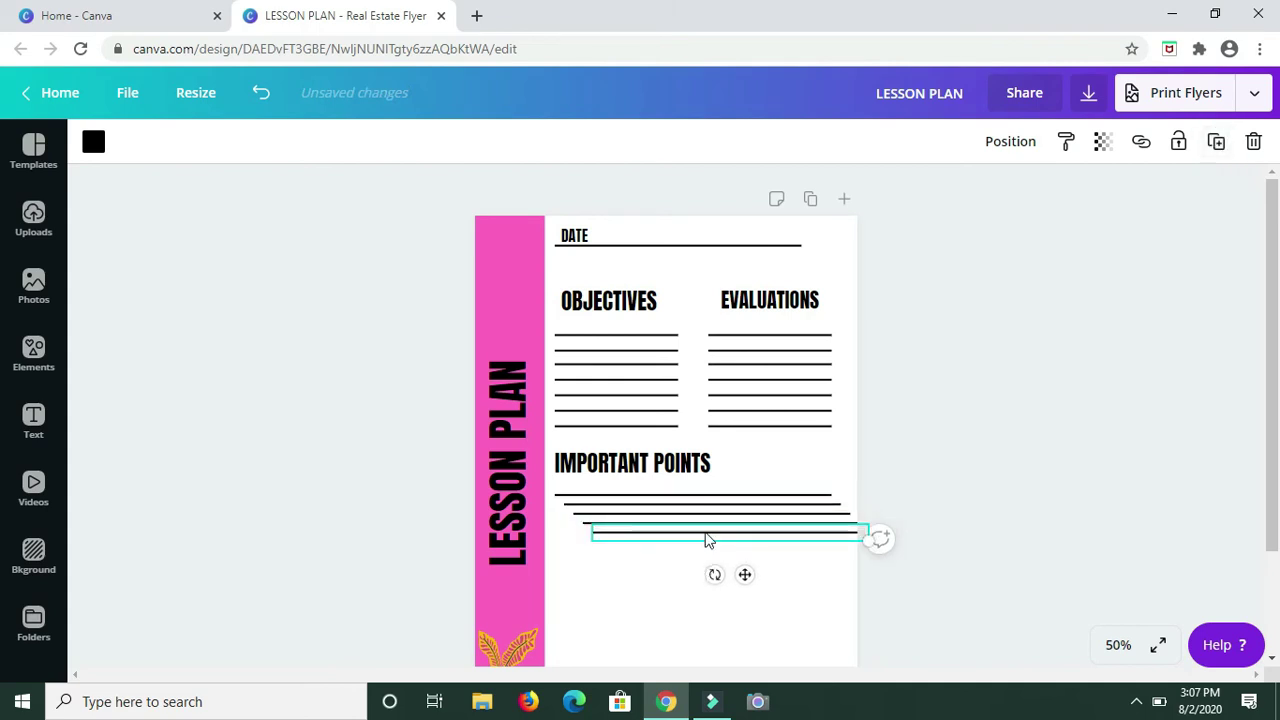
drag(706, 540, 709, 566)
drag(698, 523, 689, 498)
click(691, 516)
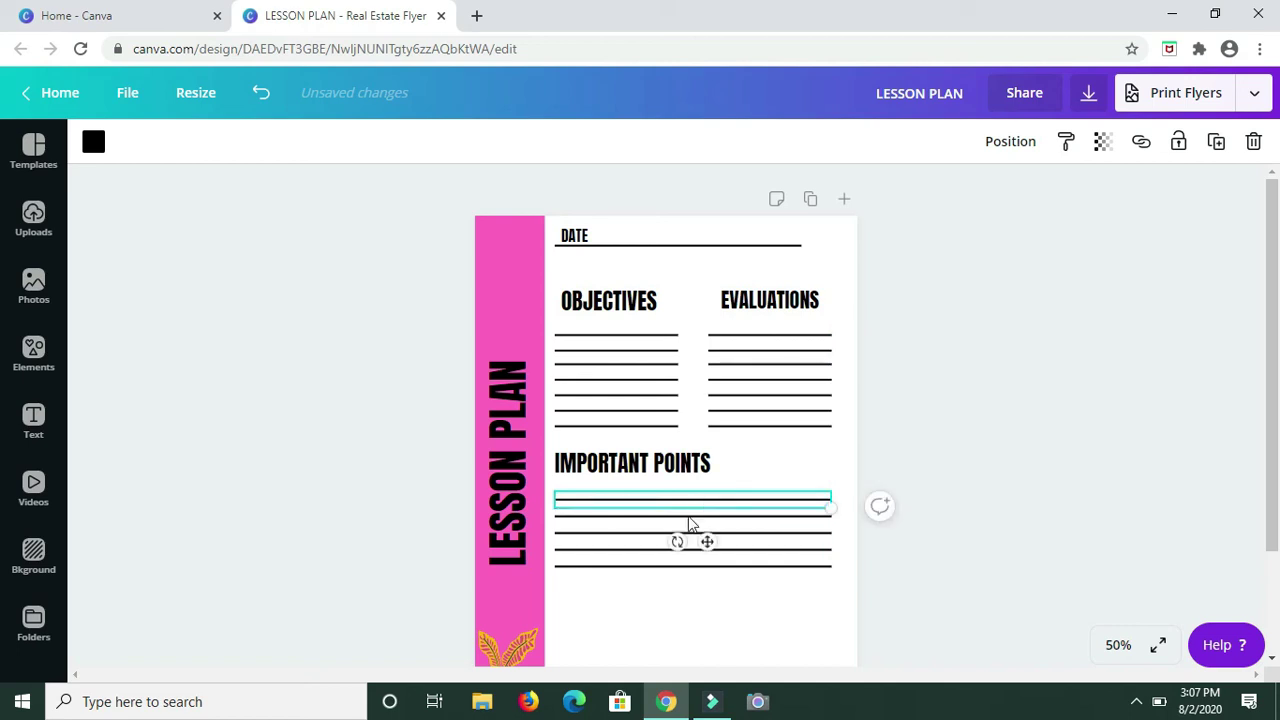
click(751, 616)
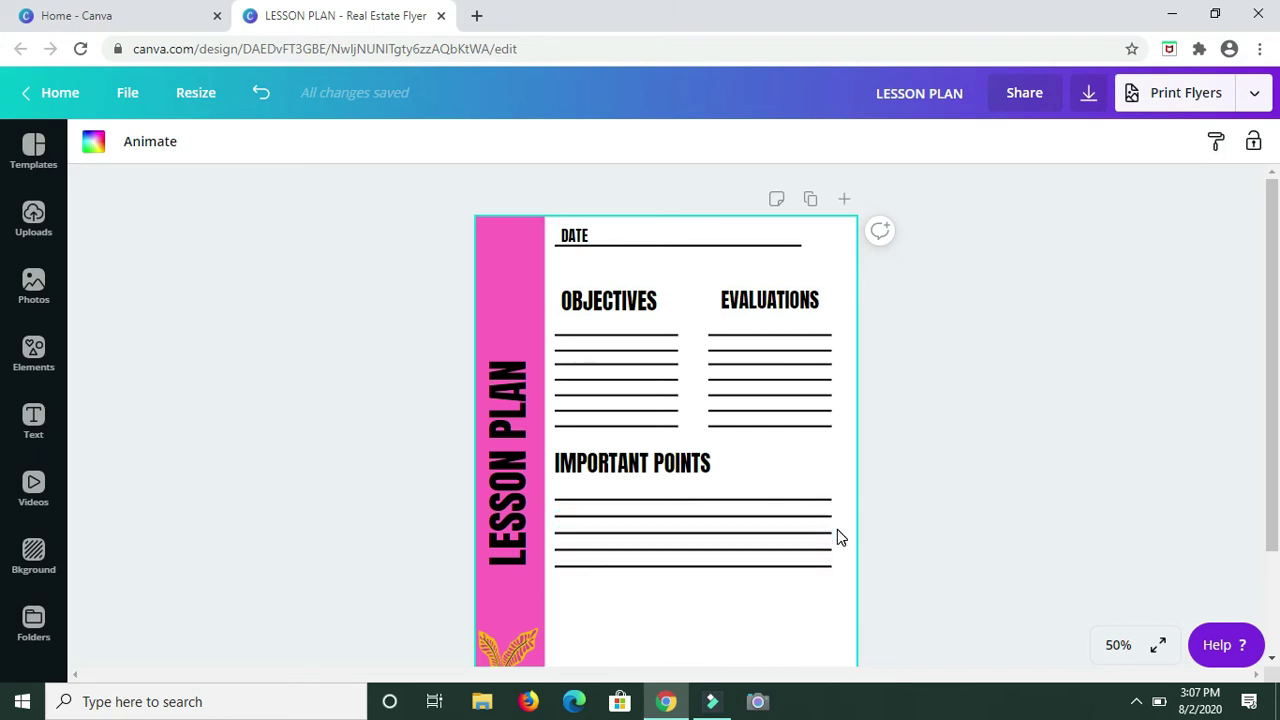
Duplicate the lower three lines and place the copies at the bottom, giving eight lines.
drag(837, 535, 817, 578)
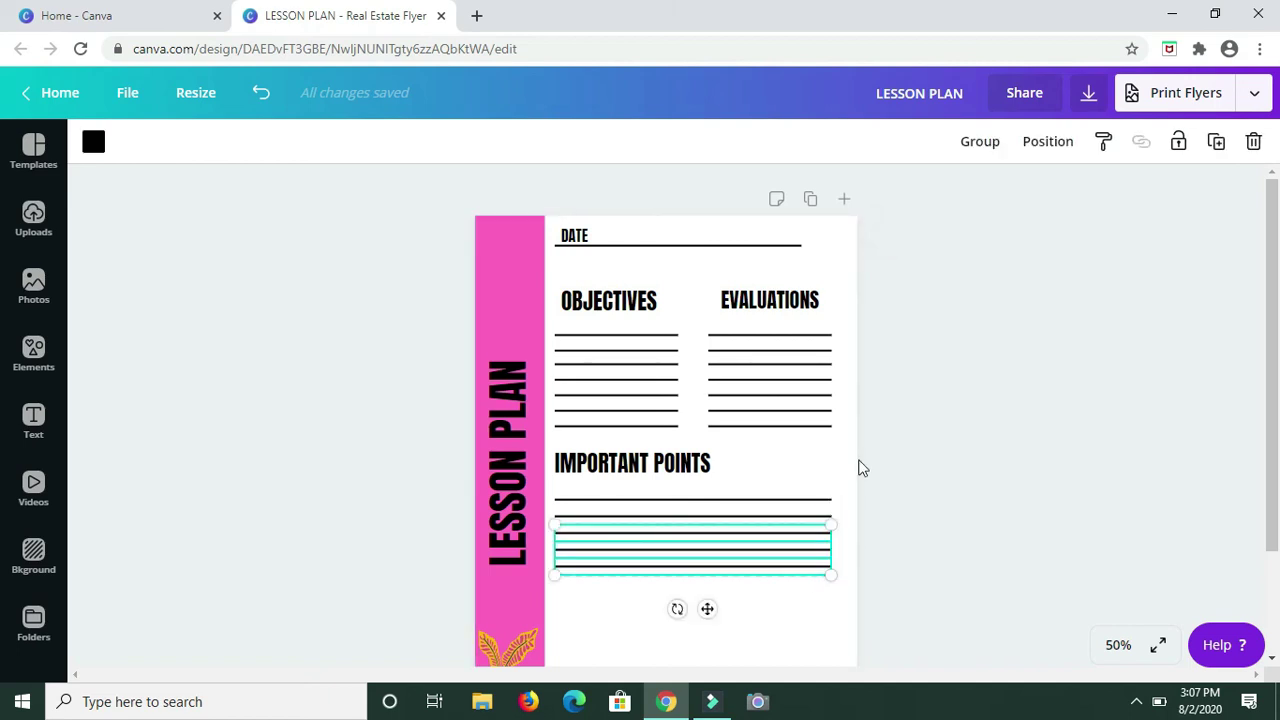
click(1218, 146)
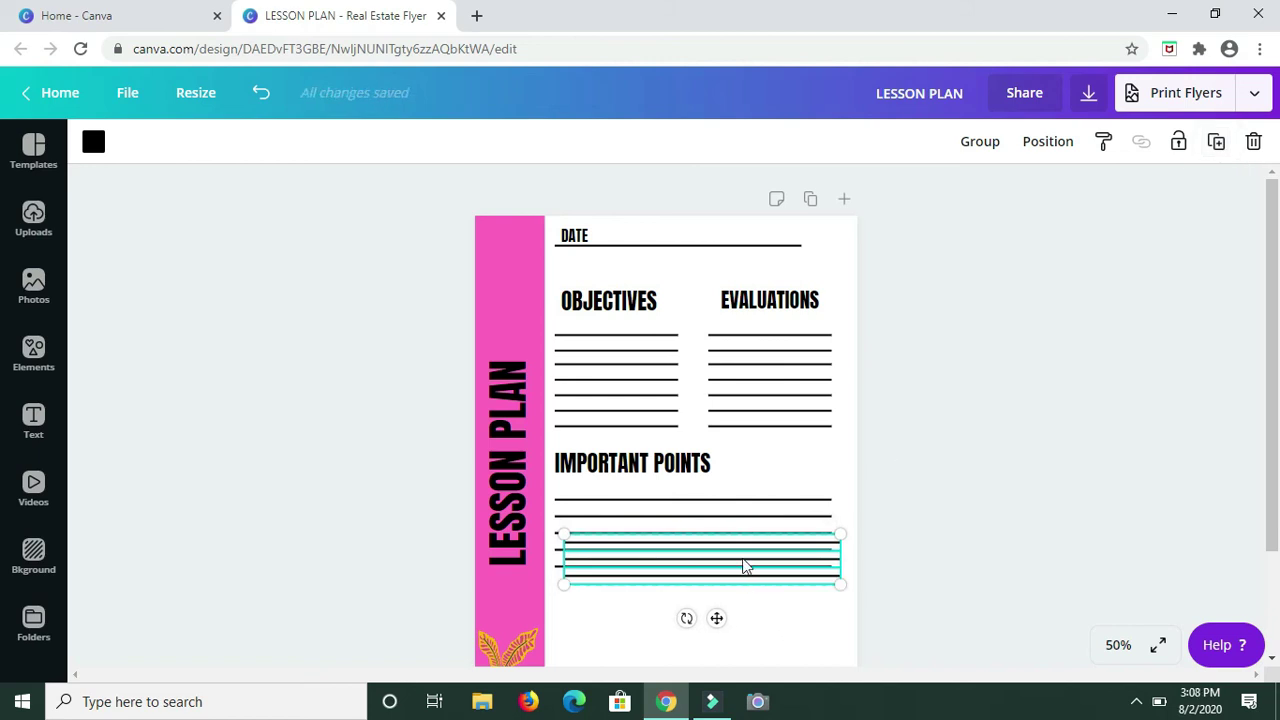
drag(743, 566, 731, 597)
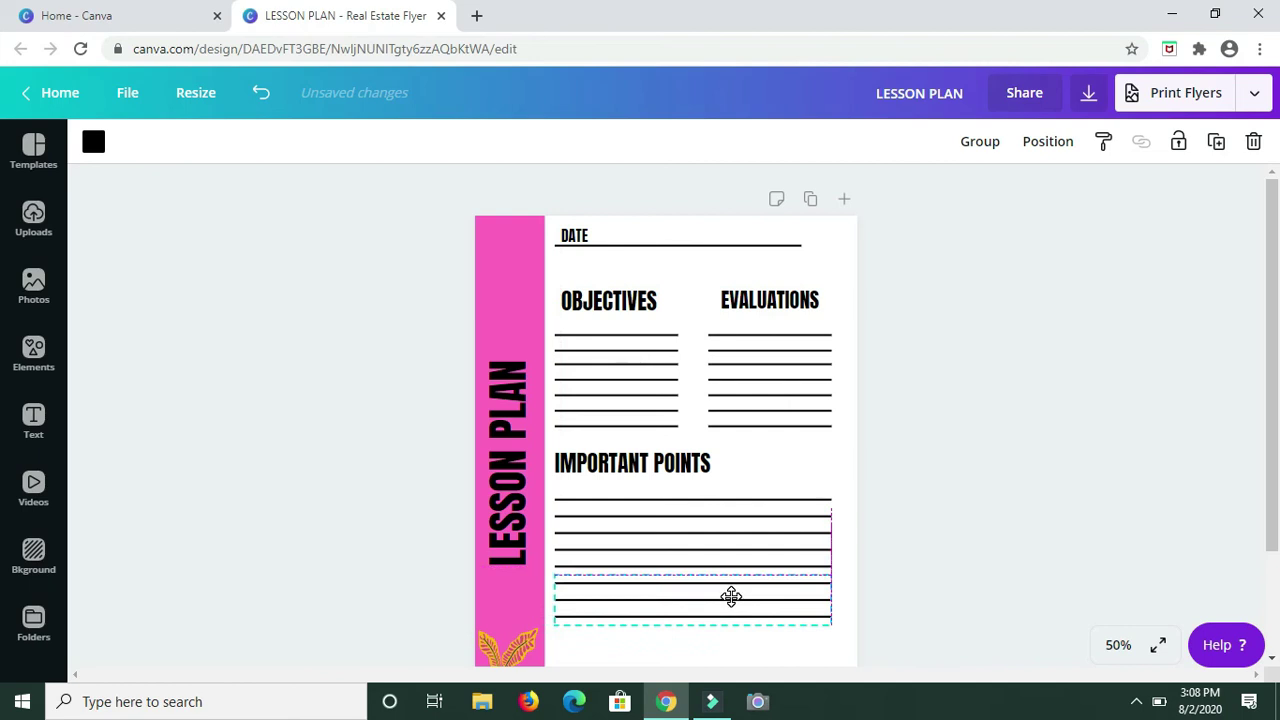
drag(731, 597, 745, 596)
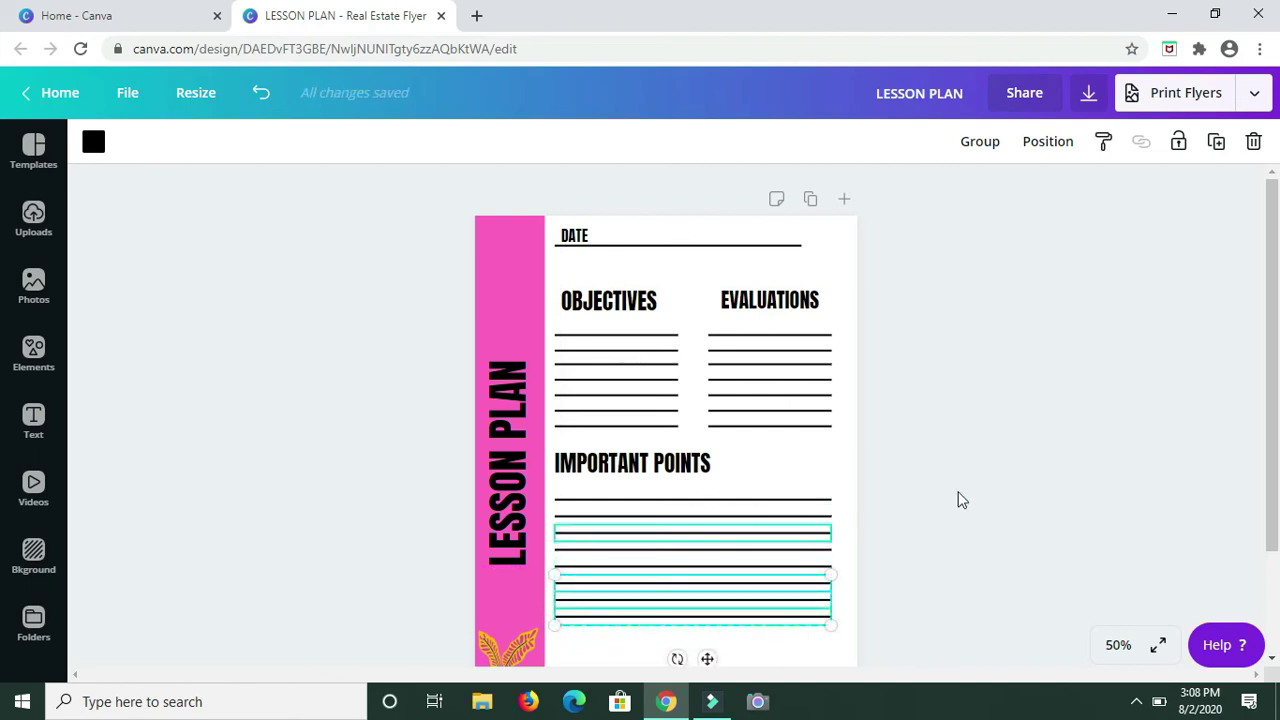
click(840, 472)
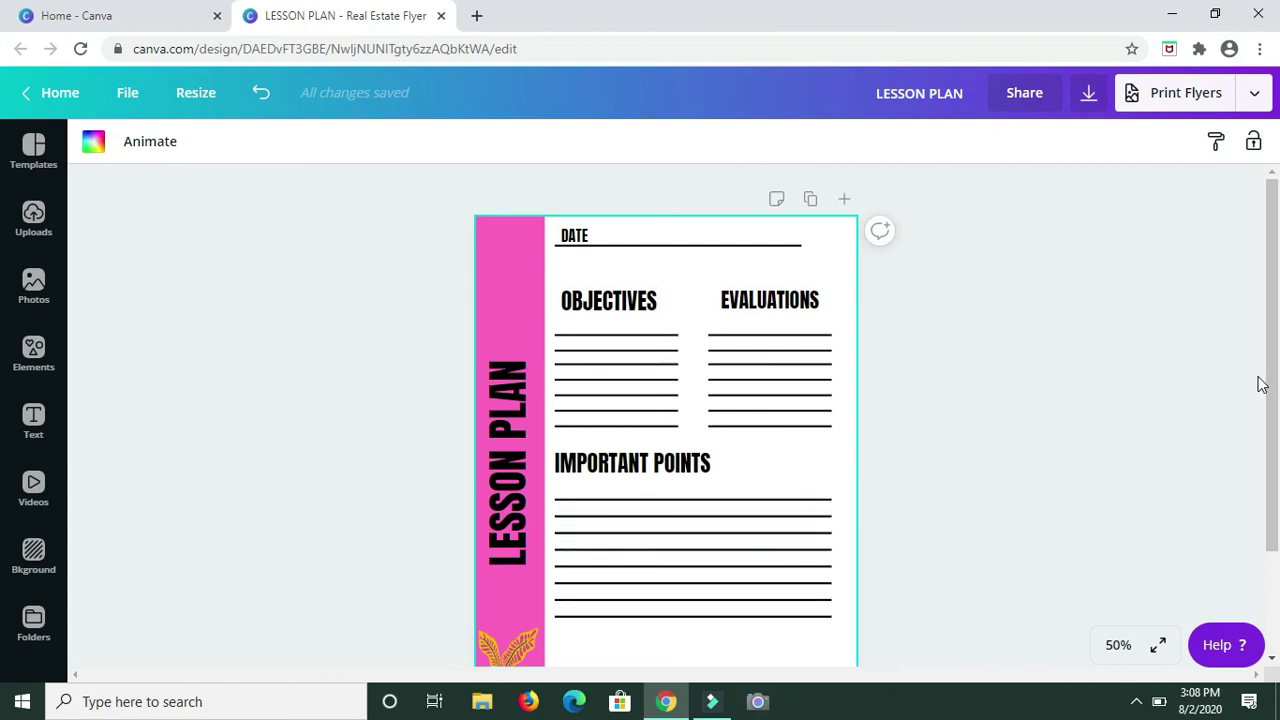
Add a NOTES text box and move it down below the ruled lines.
drag(1270, 370, 1277, 410)
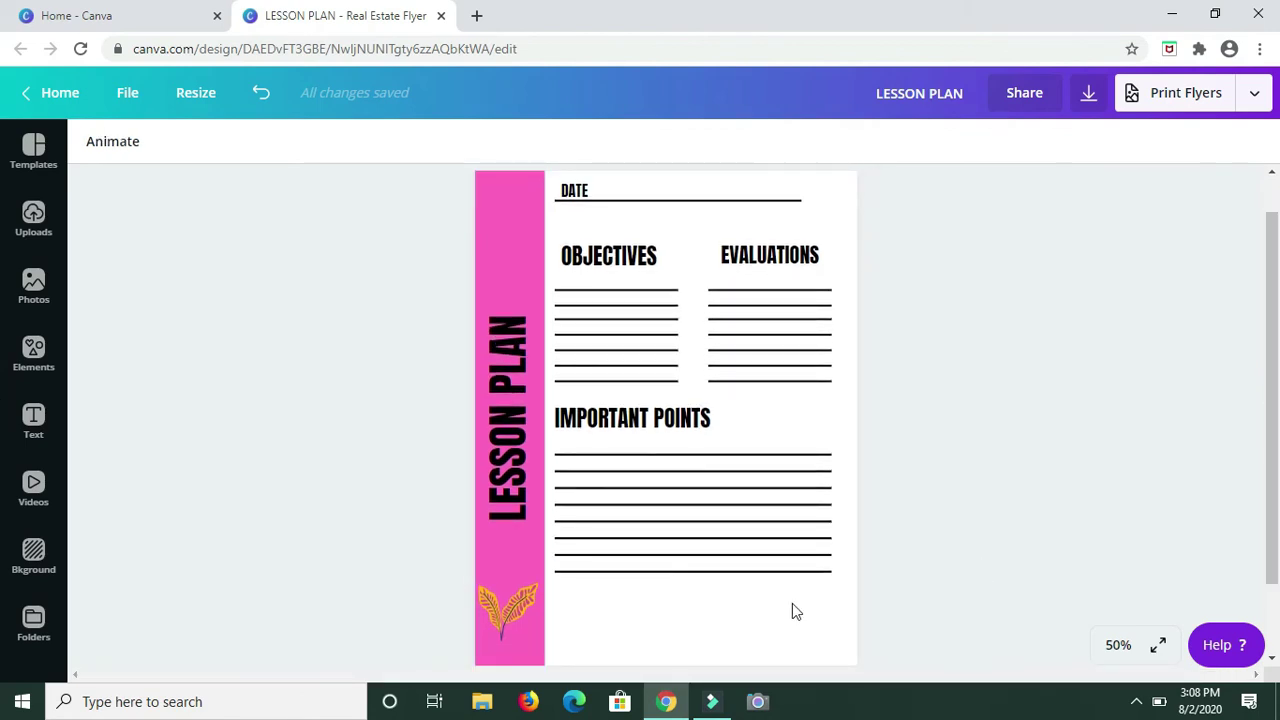
drag(1277, 428, 1277, 450)
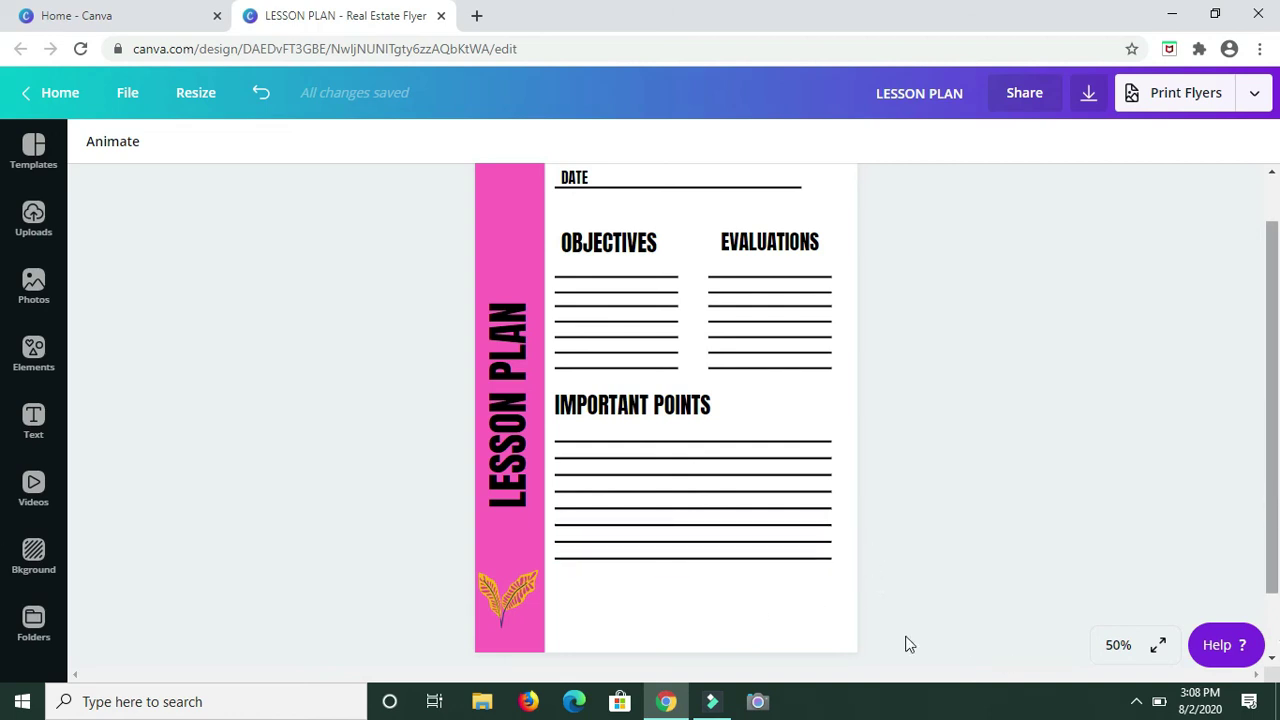
click(596, 595)
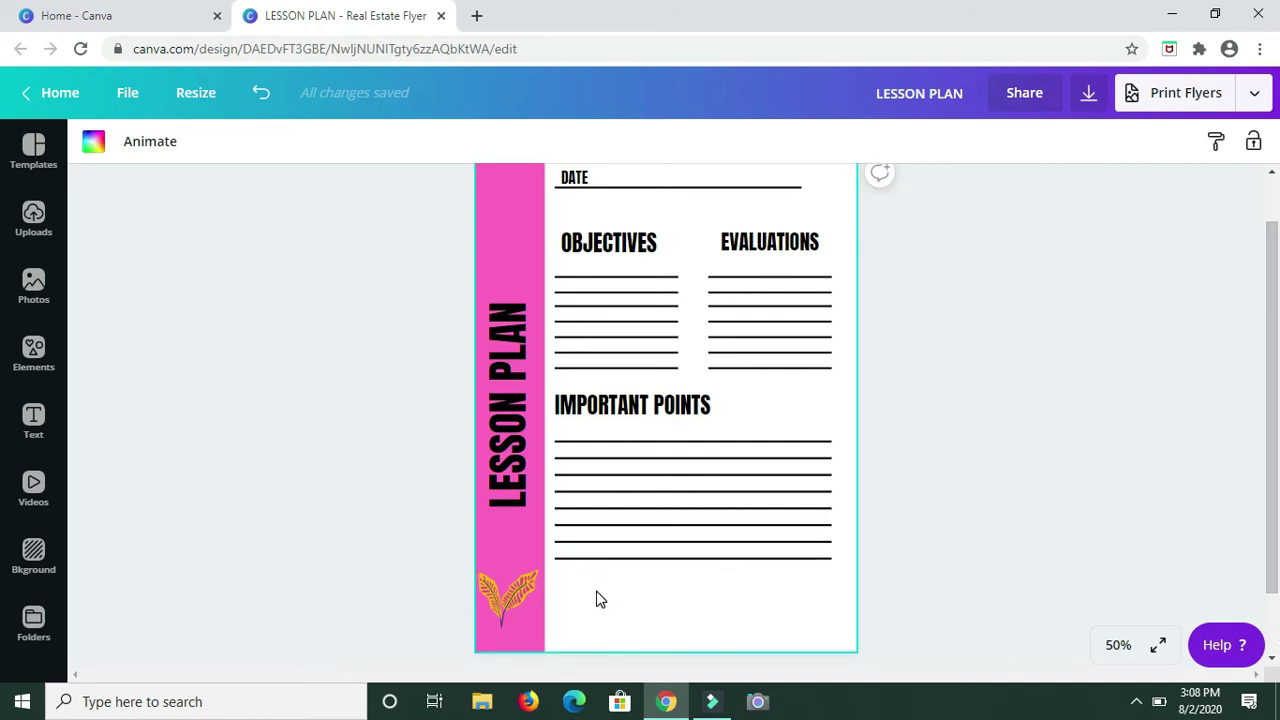
key(t)
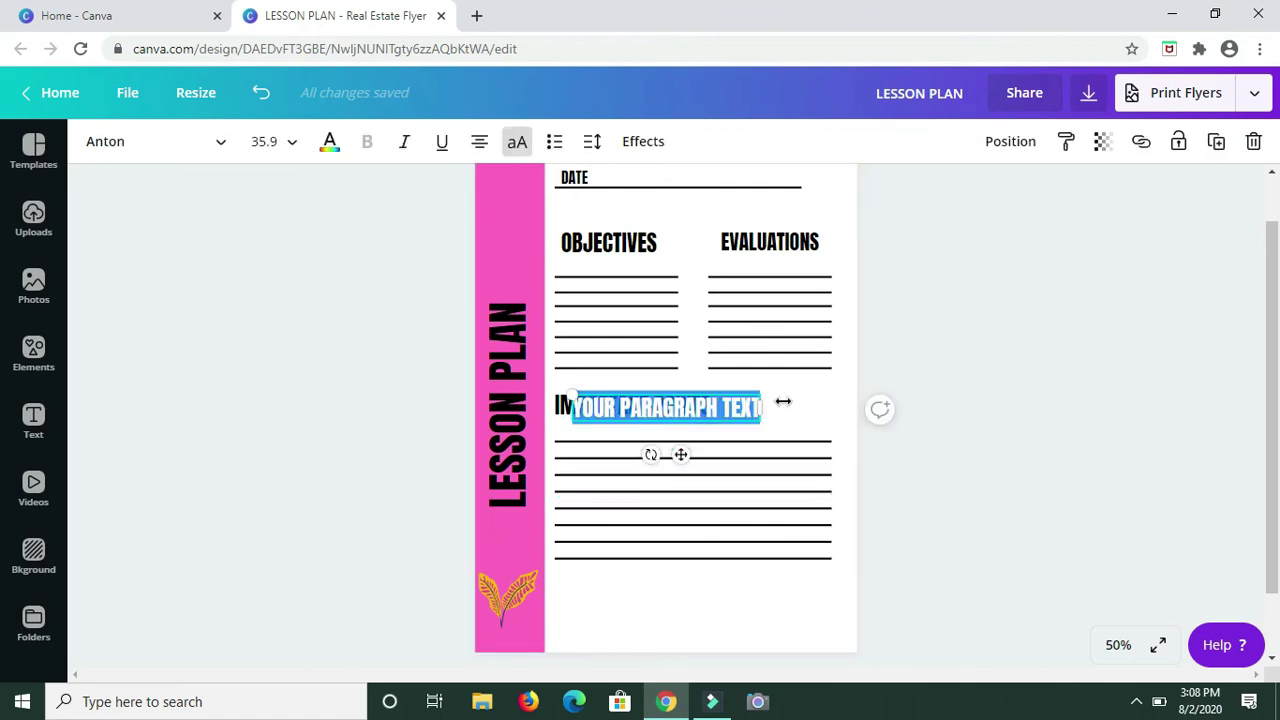
text(NOTES)
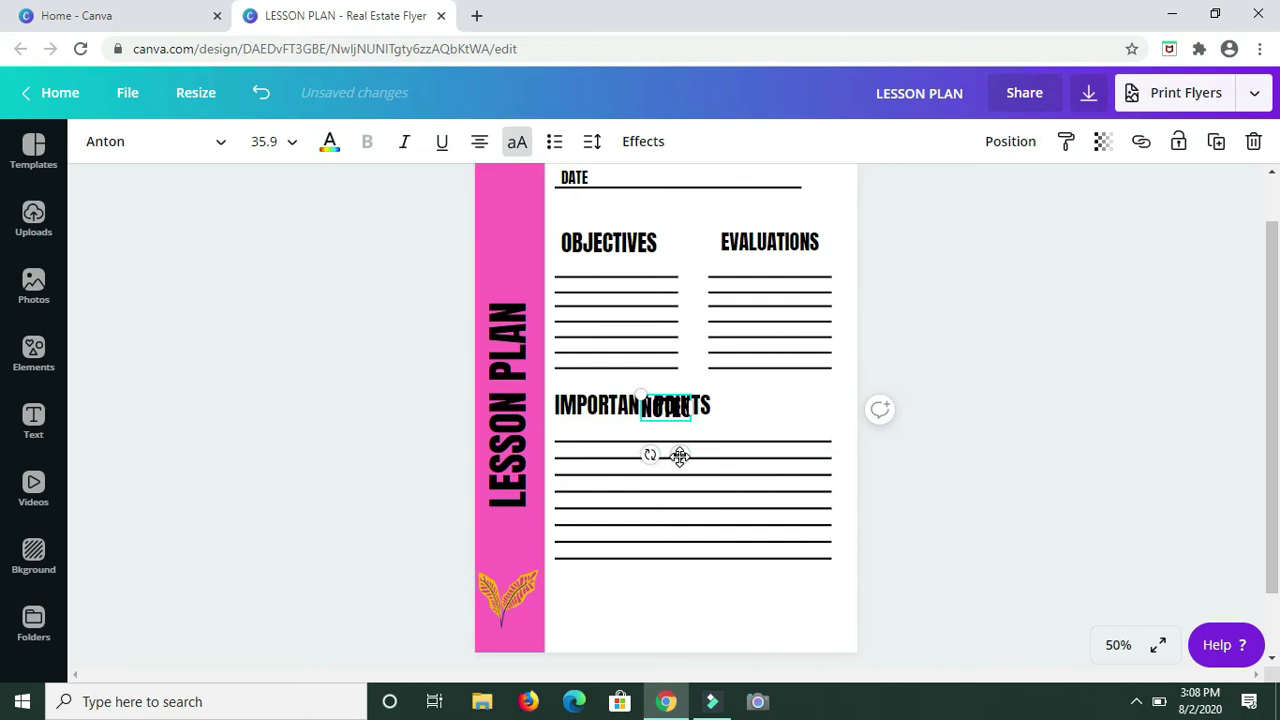
drag(680, 455, 593, 638)
scroll(815, 580, down, 2)
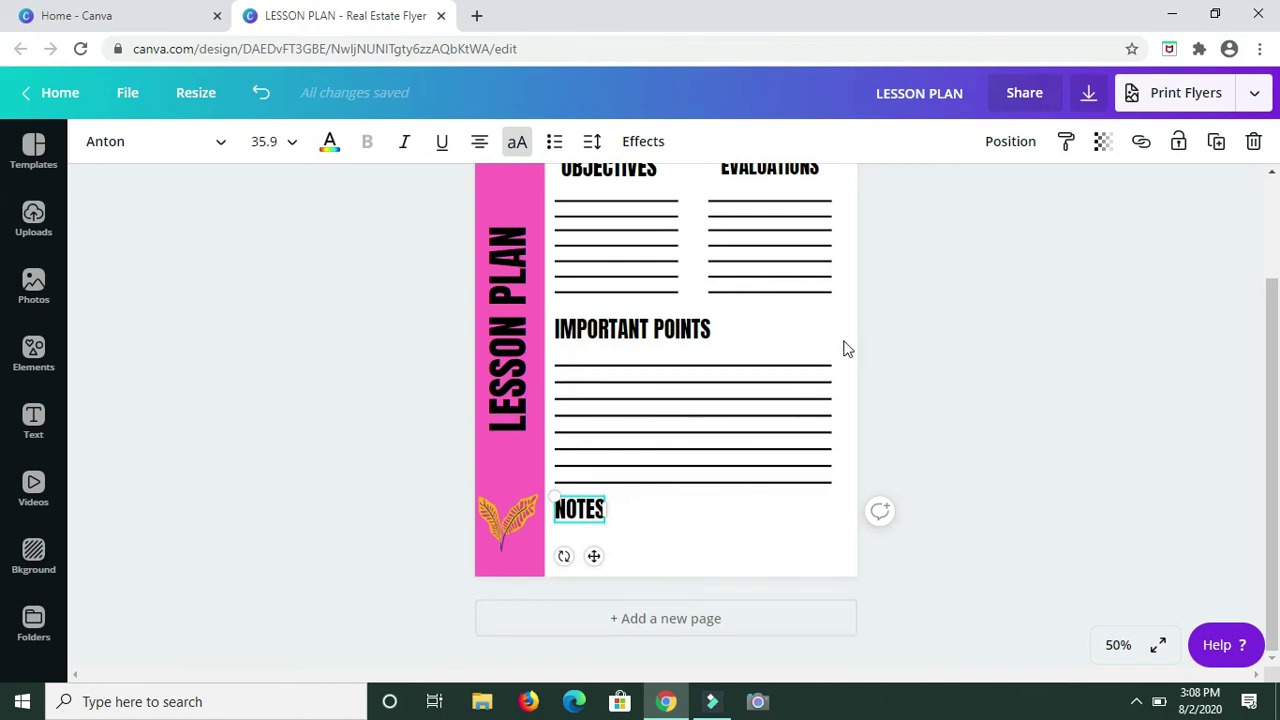
Shift the IMPORTANT POINTS ruled lines slightly up and right, closer to the heading.
drag(833, 362, 822, 500)
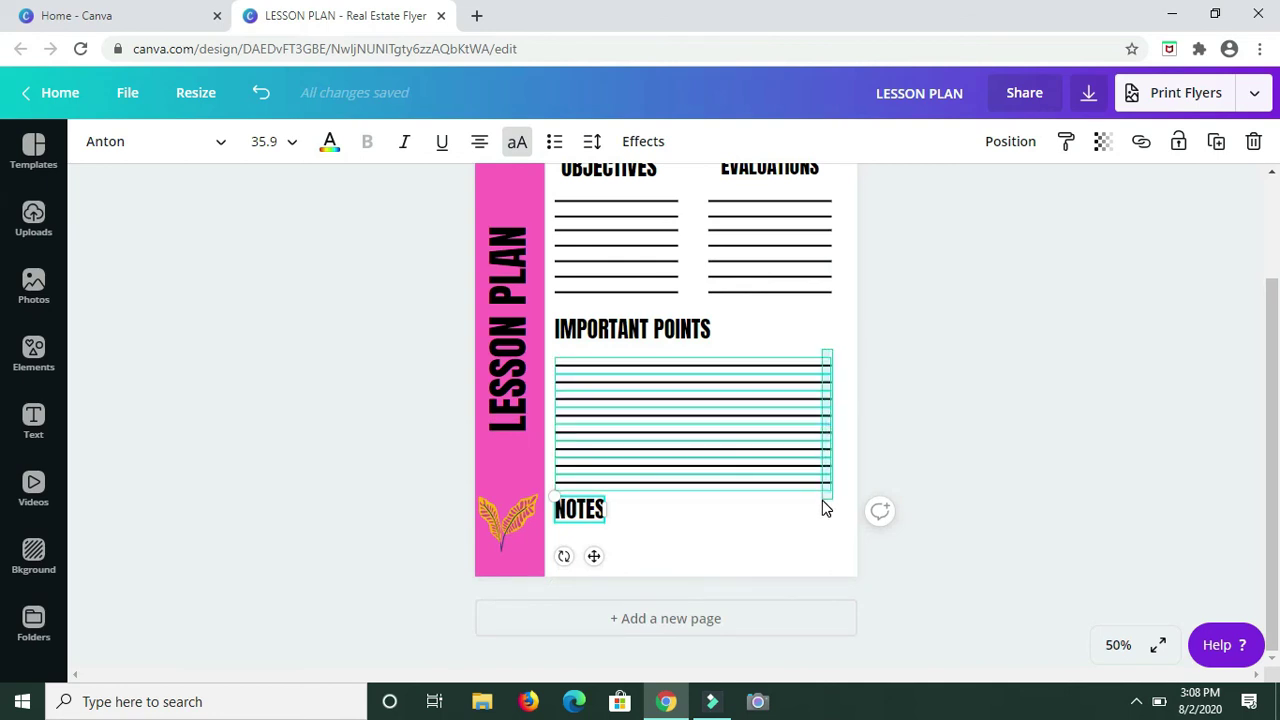
drag(746, 407, 743, 395)
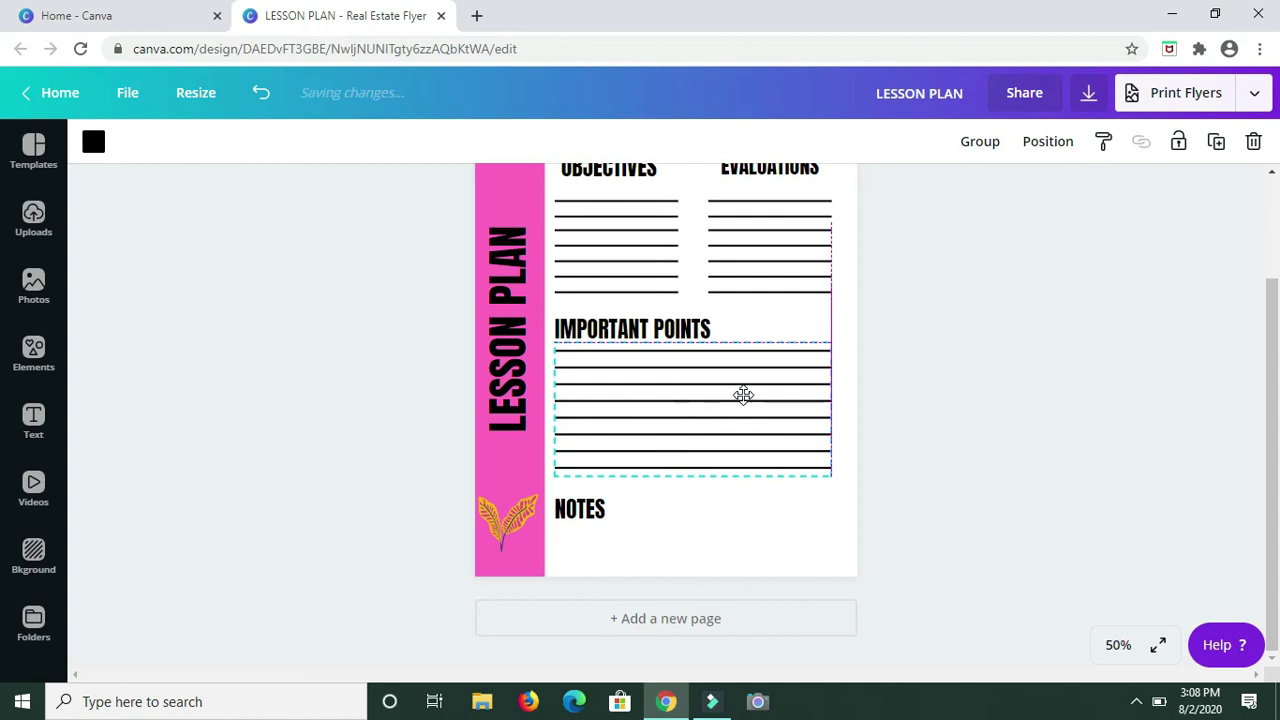
click(702, 331)
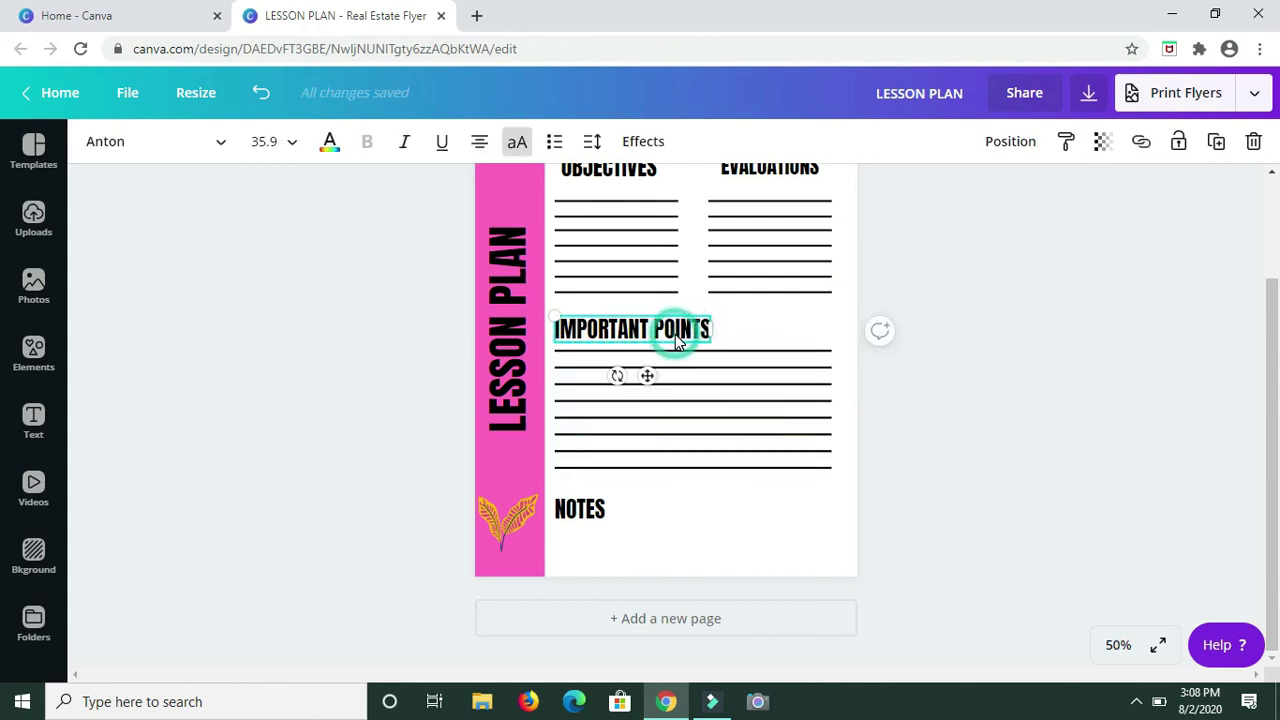
Nudge the IMPORTANT POINTS heading up, then move the NOTES heading up and shrink it.
drag(675, 334, 675, 337)
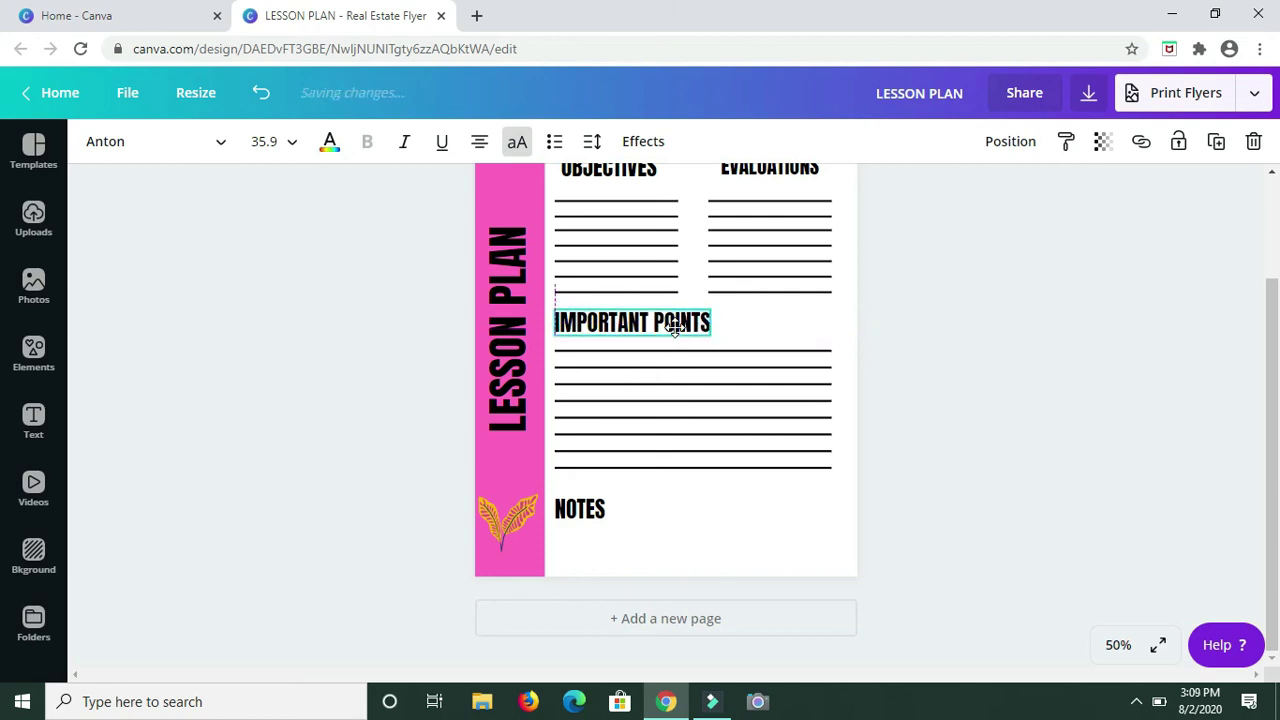
click(615, 510)
click(598, 514)
drag(587, 491, 586, 484)
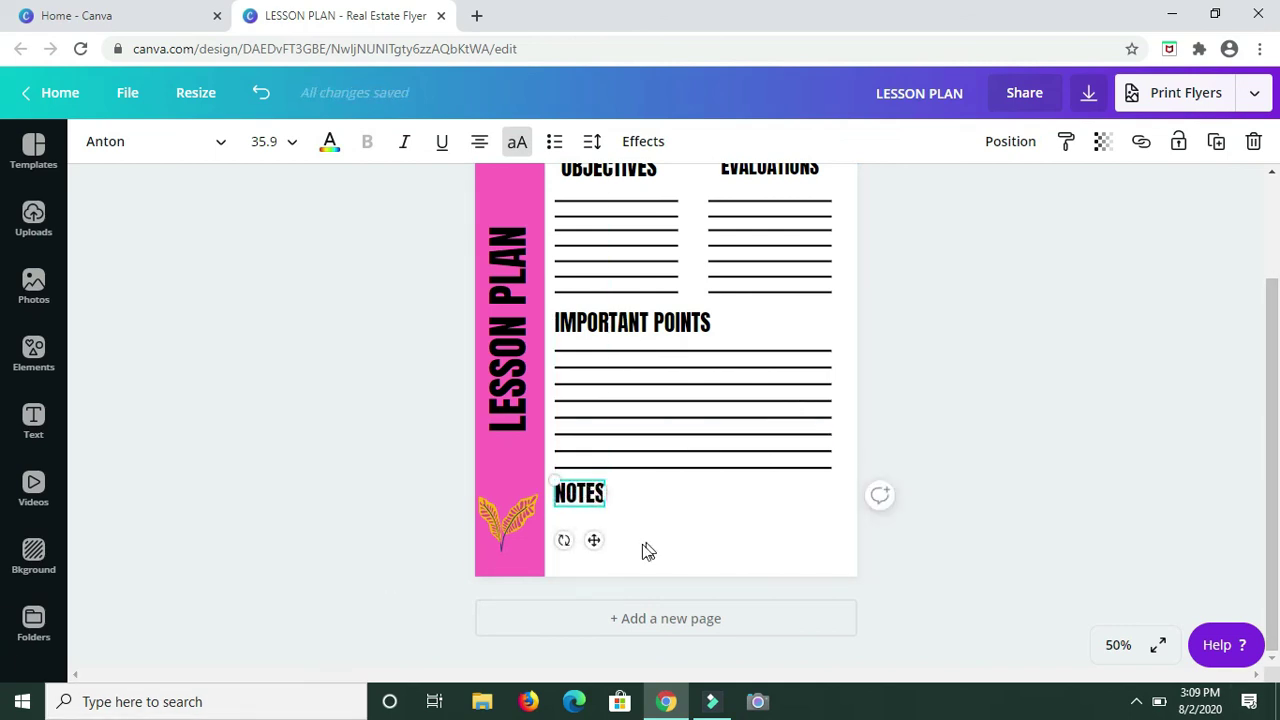
click(601, 503)
drag(593, 497, 576, 489)
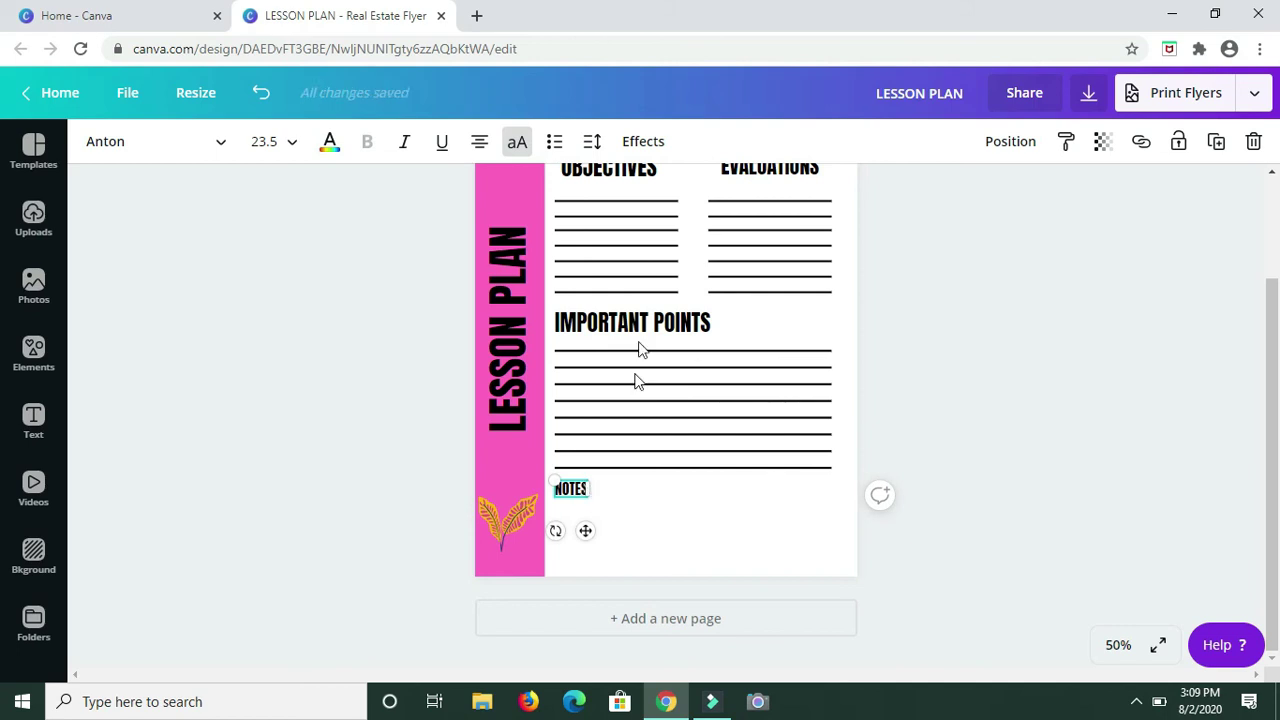
Shrink the IMPORTANT POINTS heading to a smaller size.
click(706, 322)
click(706, 333)
drag(696, 329, 674, 330)
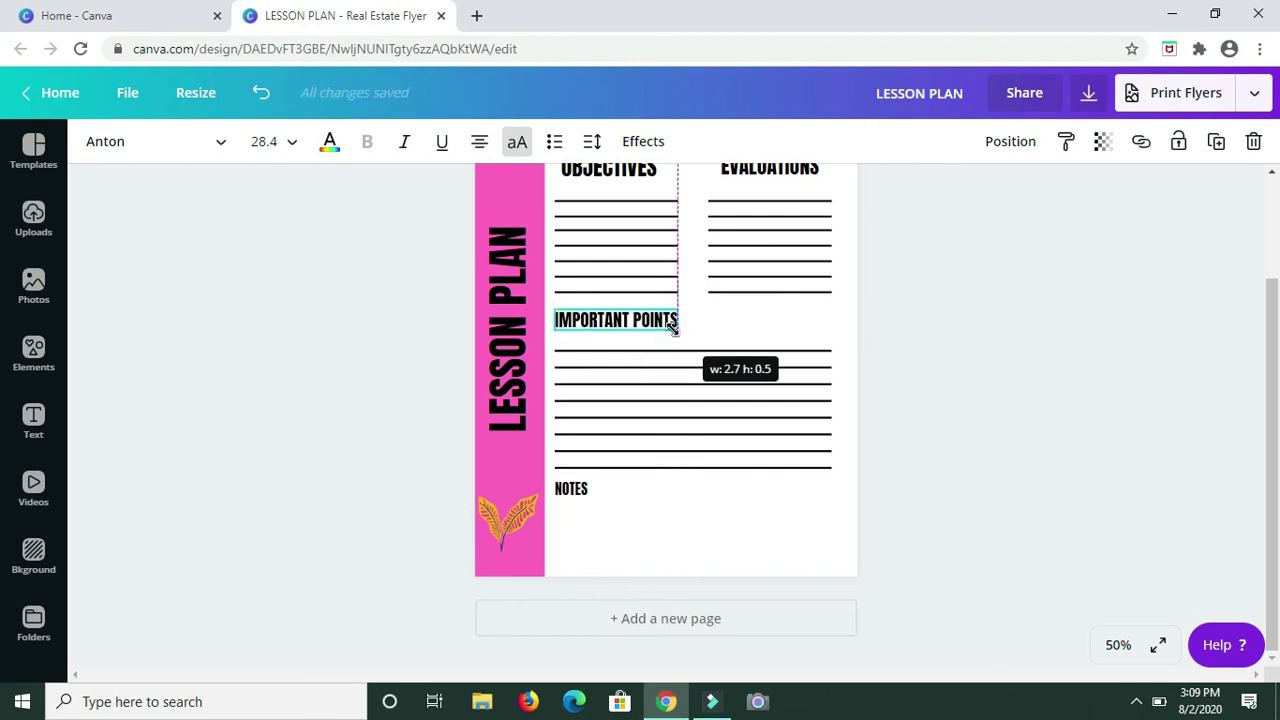
drag(674, 328, 674, 328)
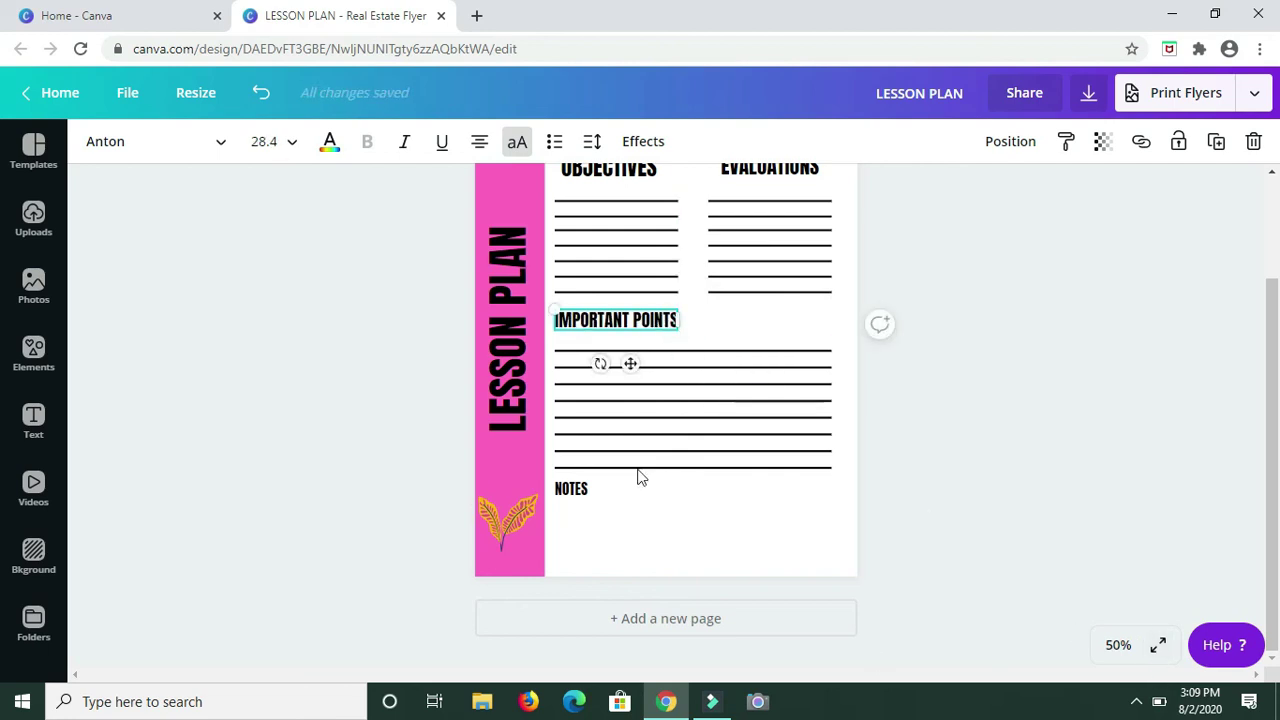
click(671, 530)
Shrink the OBJECTIVES heading to 27.4 and the EVALUATIONS heading to match.
scroll(780, 275, up, 3)
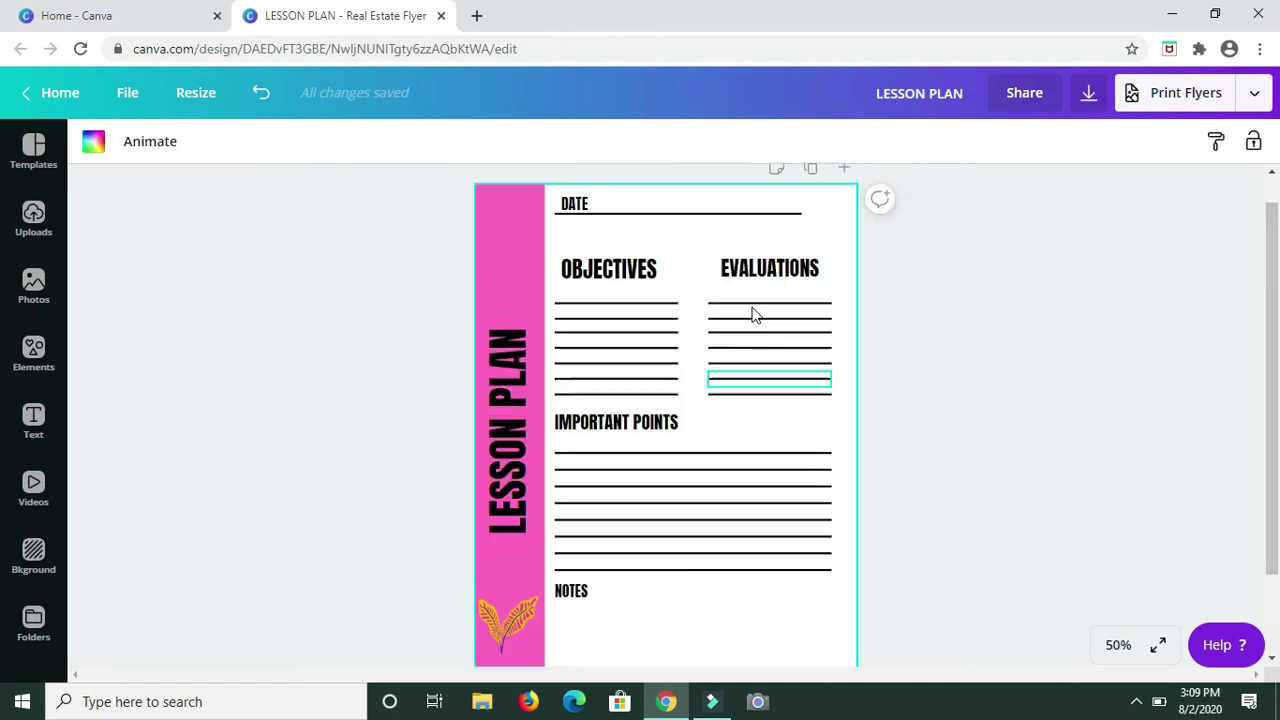
click(648, 311)
click(651, 311)
drag(651, 311, 642, 307)
click(774, 299)
drag(817, 311, 800, 309)
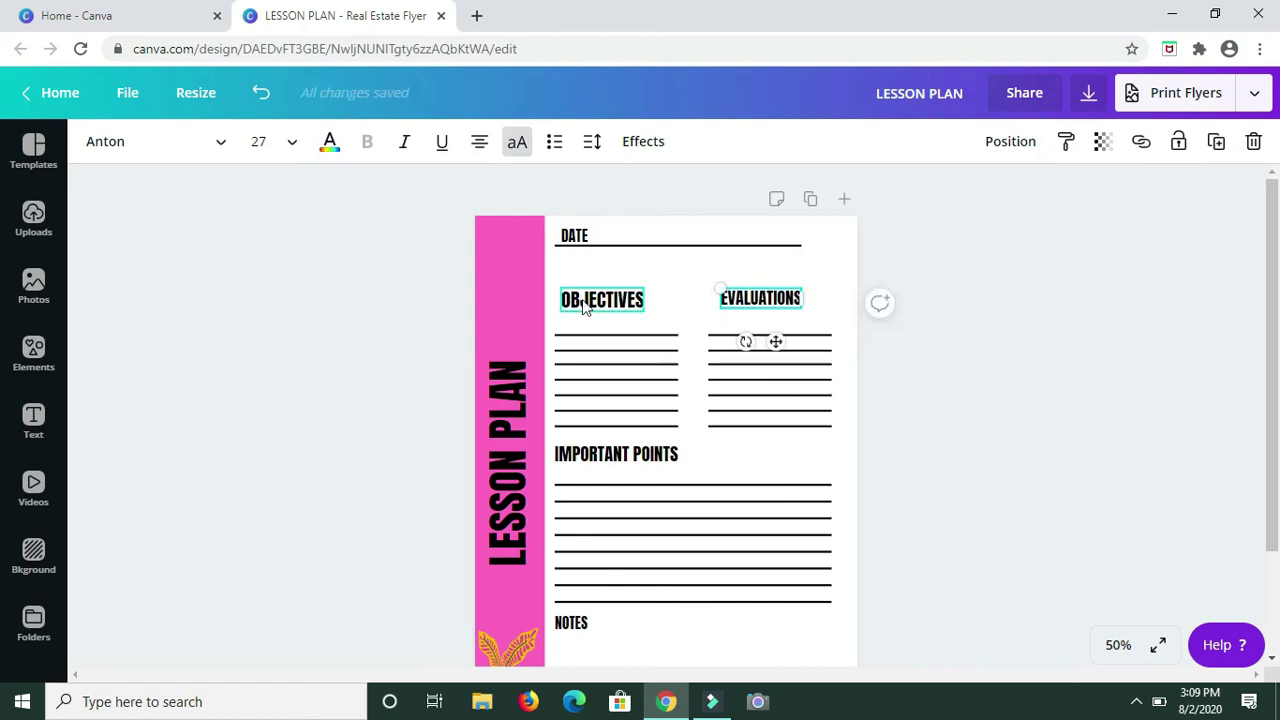
click(627, 300)
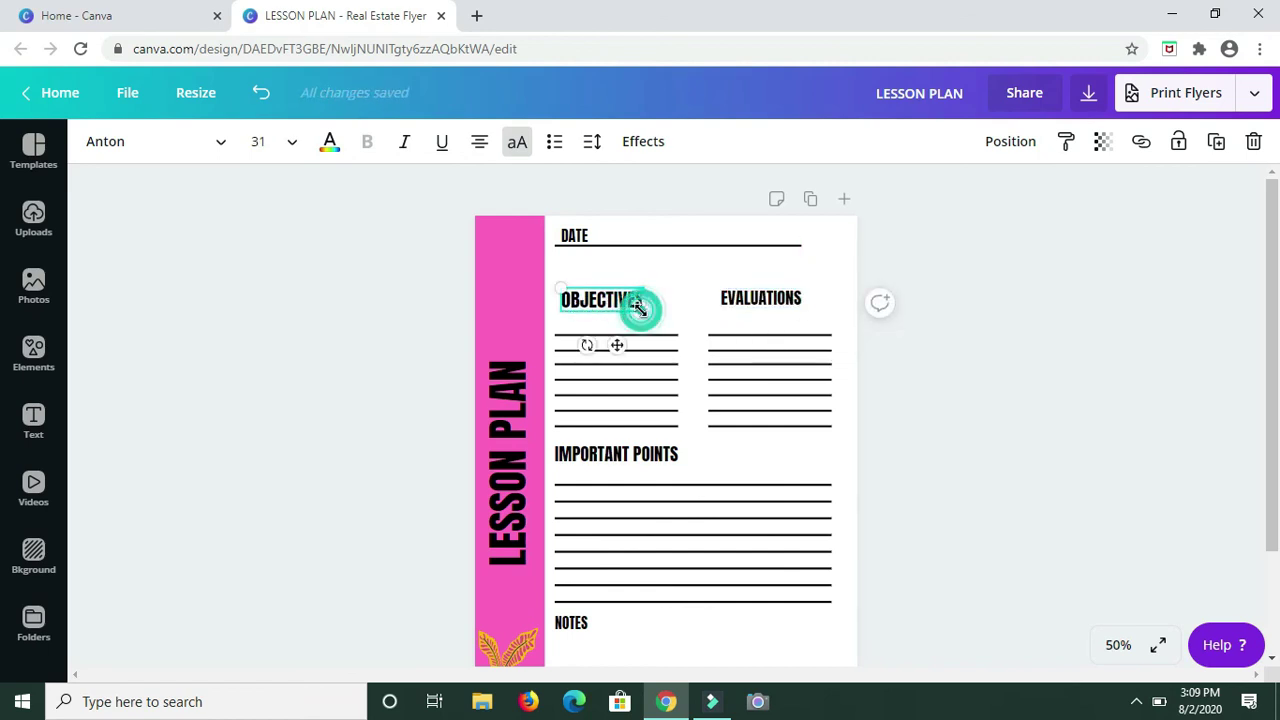
drag(636, 308, 633, 308)
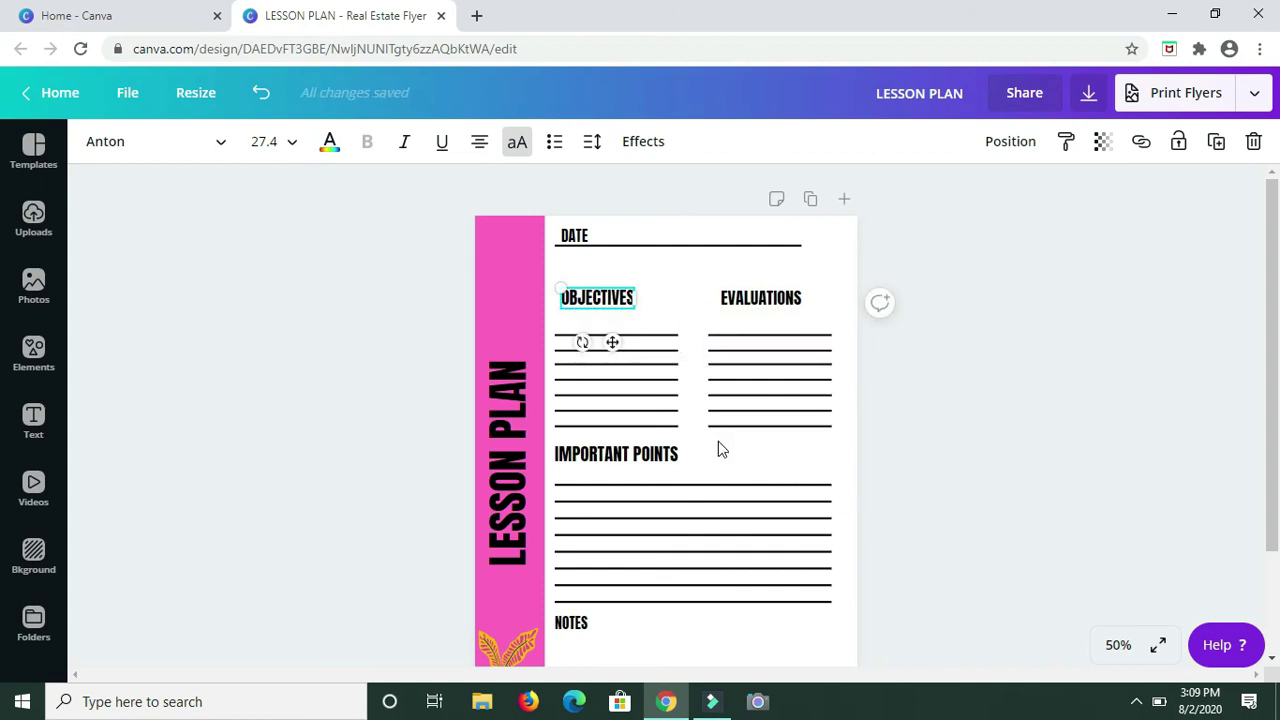
Align the IMPORTANT POINTS heading and move its ruled lines up just beneath it.
scroll(708, 441, down, 3)
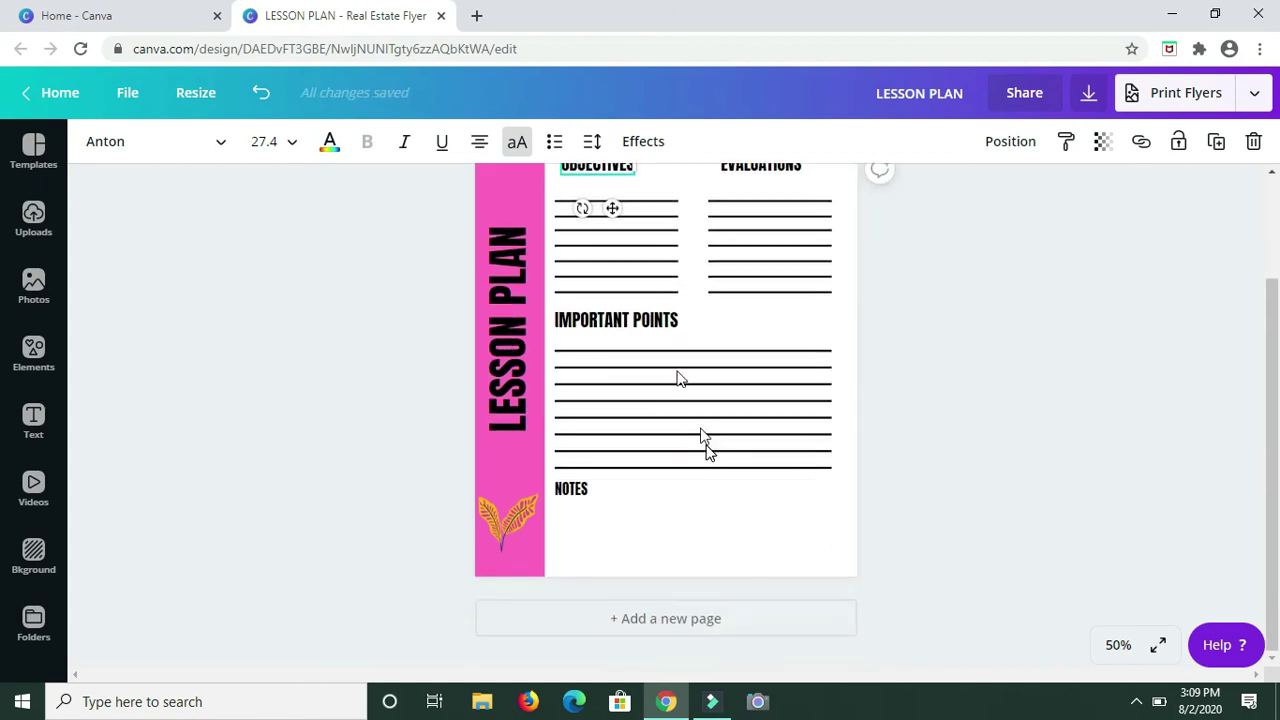
drag(643, 321, 640, 319)
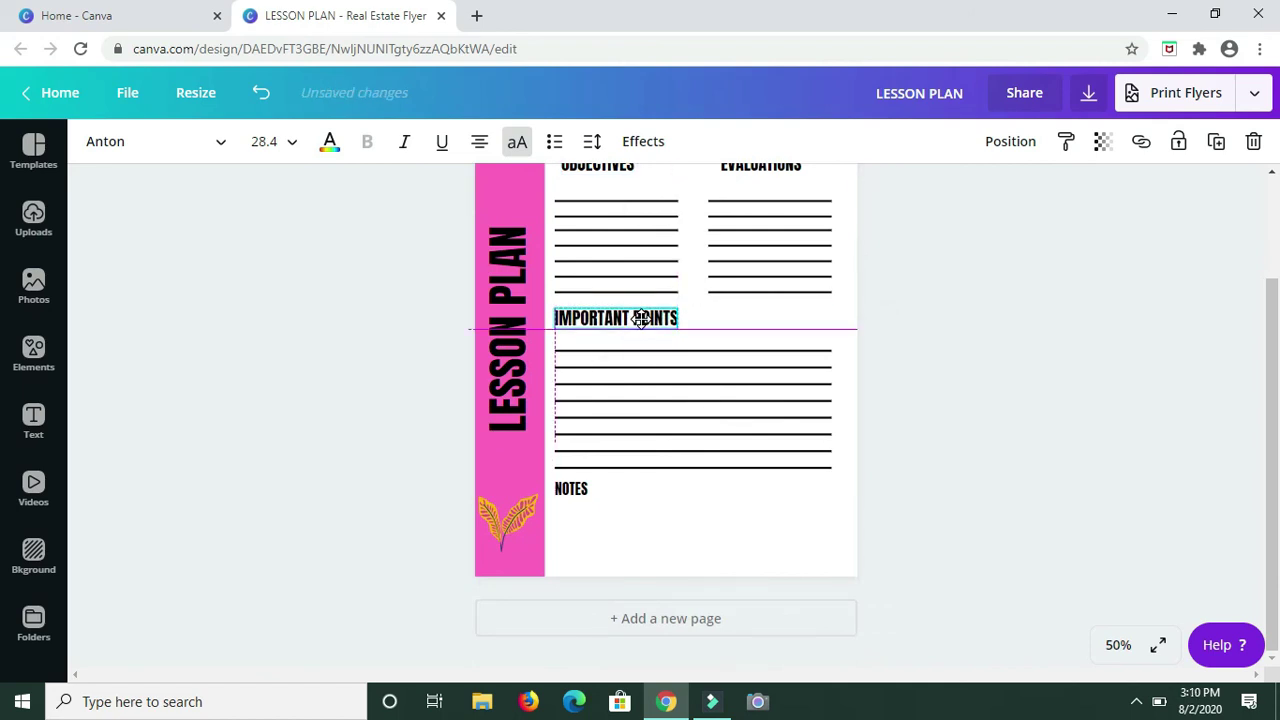
drag(641, 314, 642, 316)
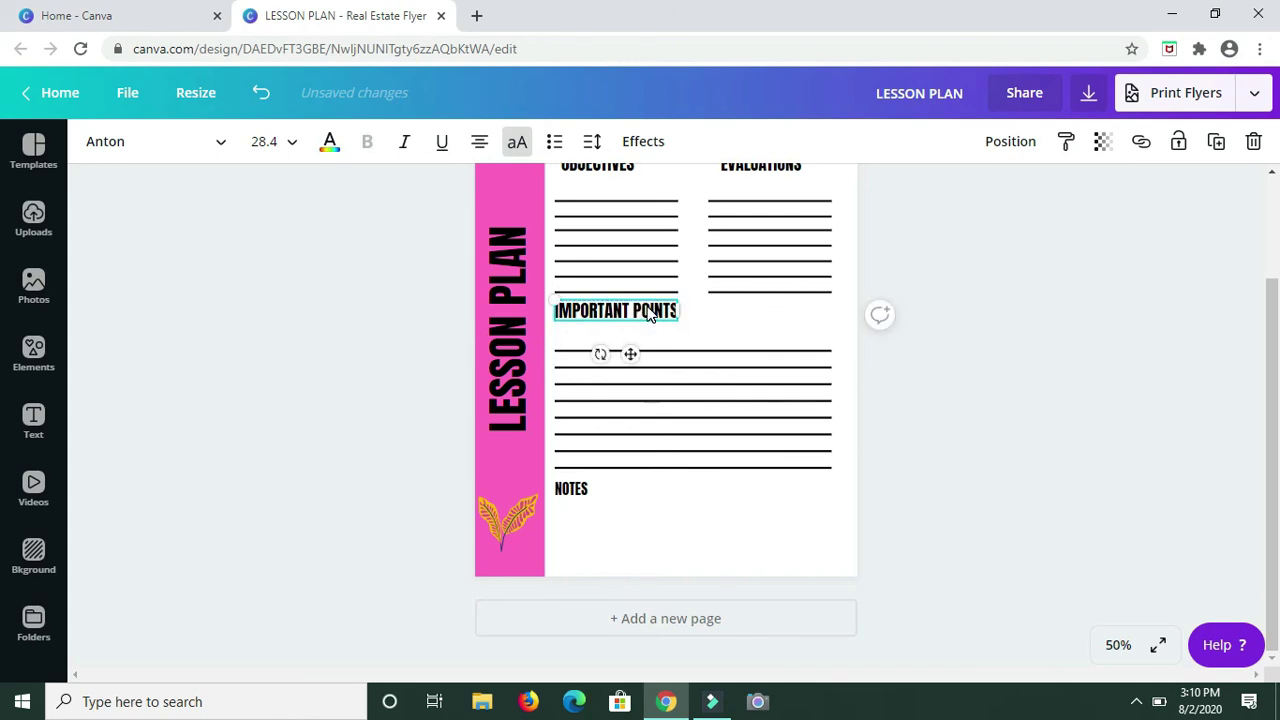
click(814, 336)
drag(818, 388, 828, 470)
drag(698, 413, 691, 391)
drag(660, 314, 662, 317)
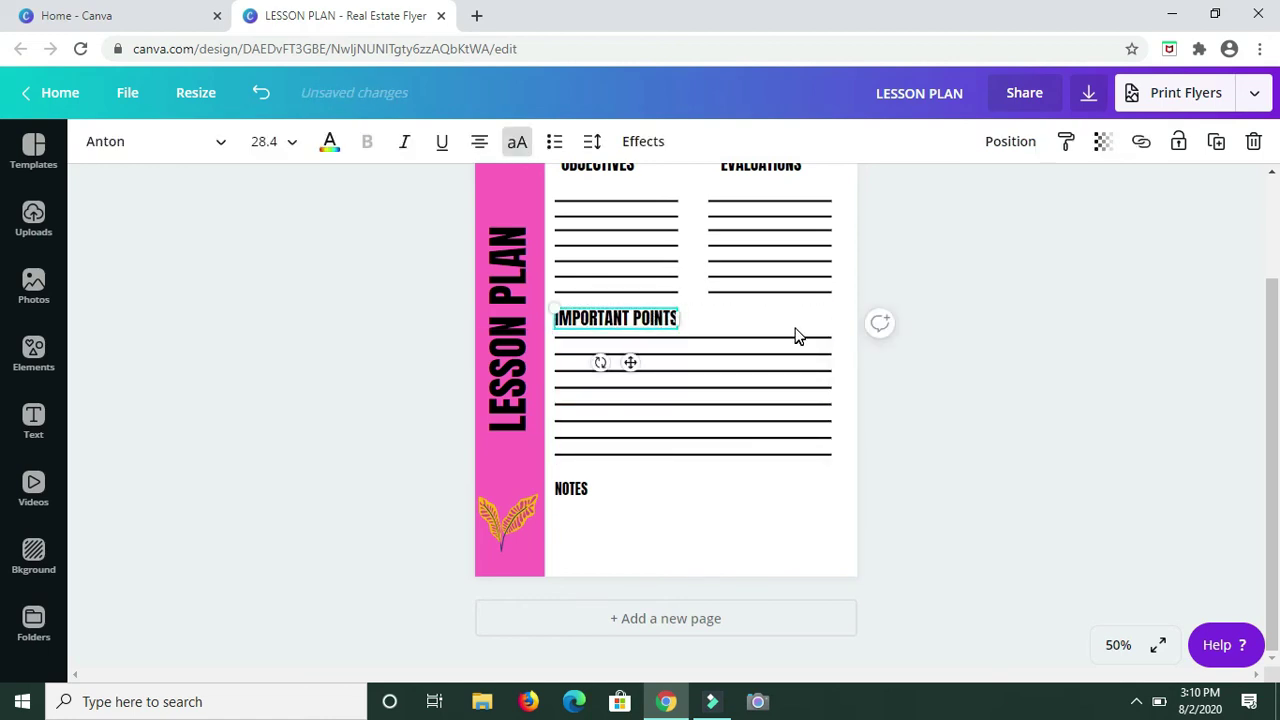
click(806, 349)
drag(806, 349, 771, 400)
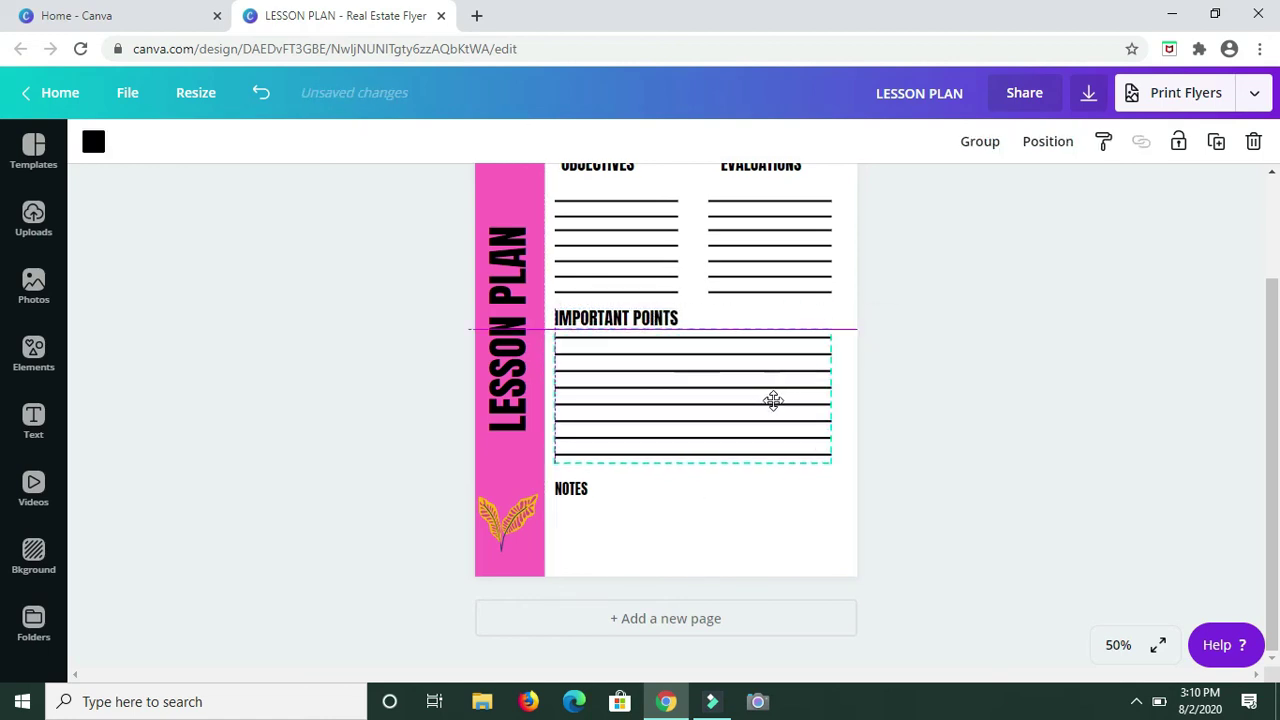
Move the NOTES heading slightly up, tucked just below the Important Points lines.
click(655, 521)
click(582, 490)
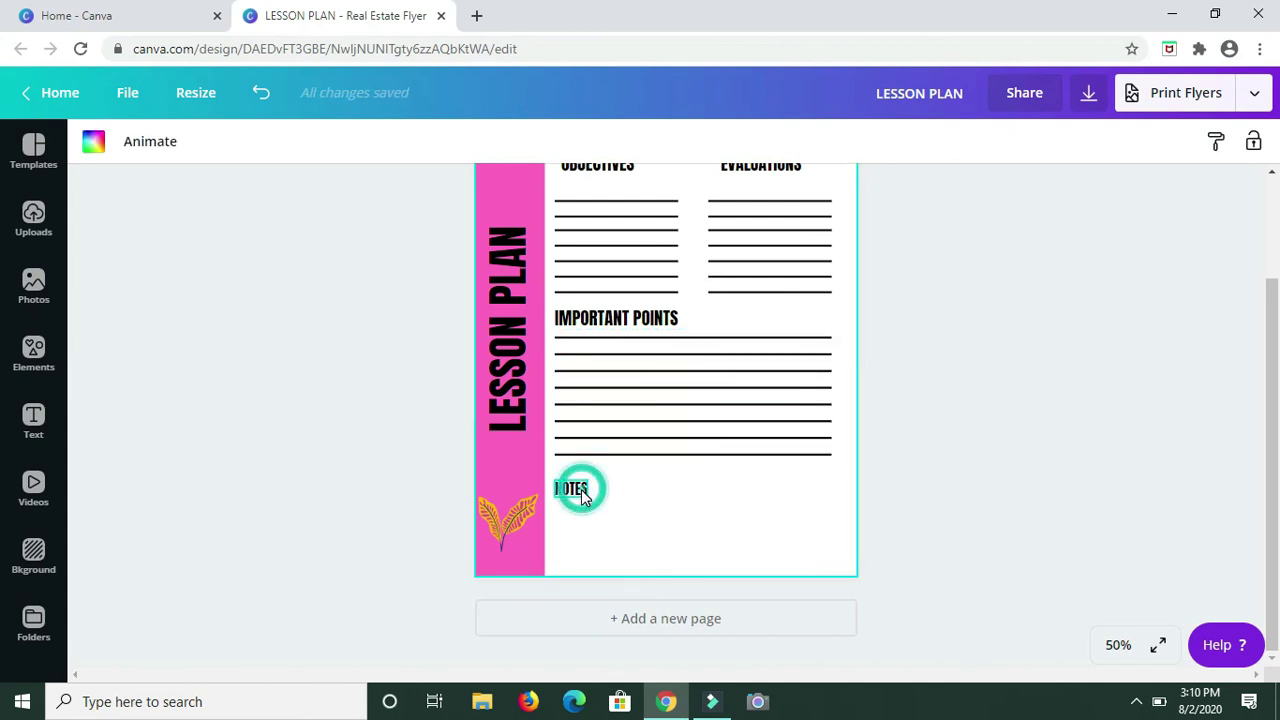
drag(591, 536, 583, 528)
click(585, 520)
click(613, 520)
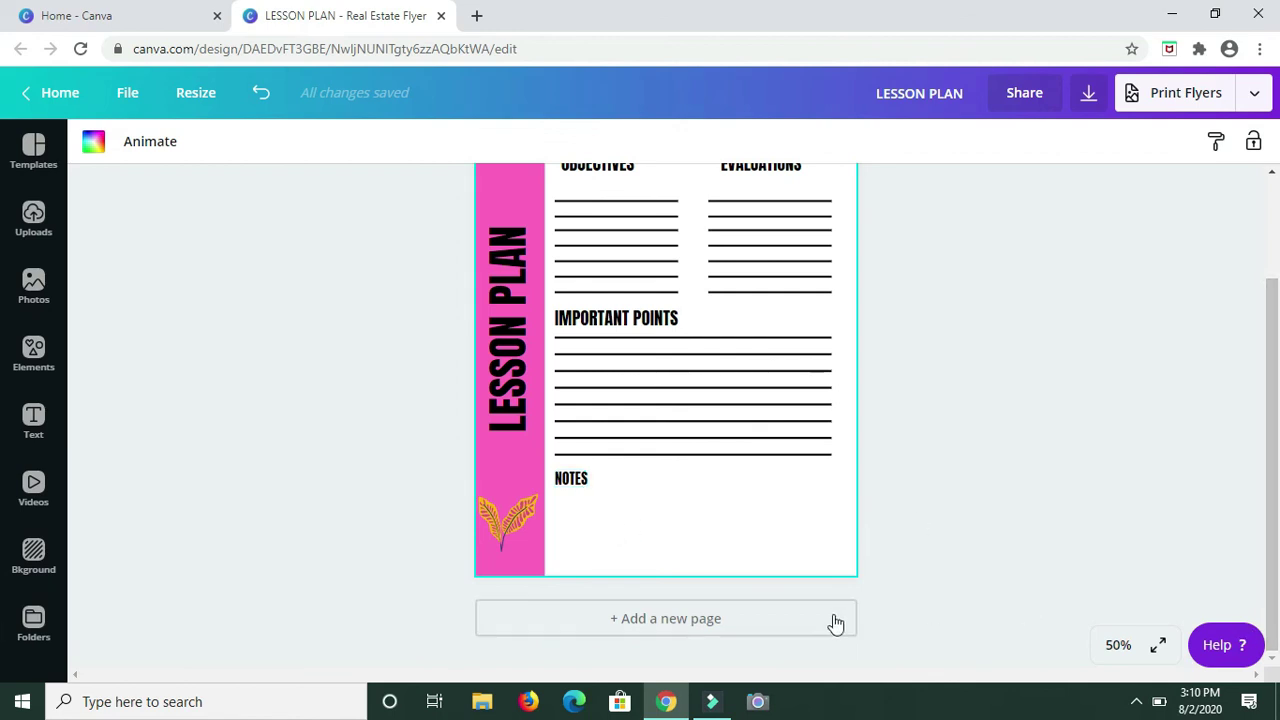
click(43, 357)
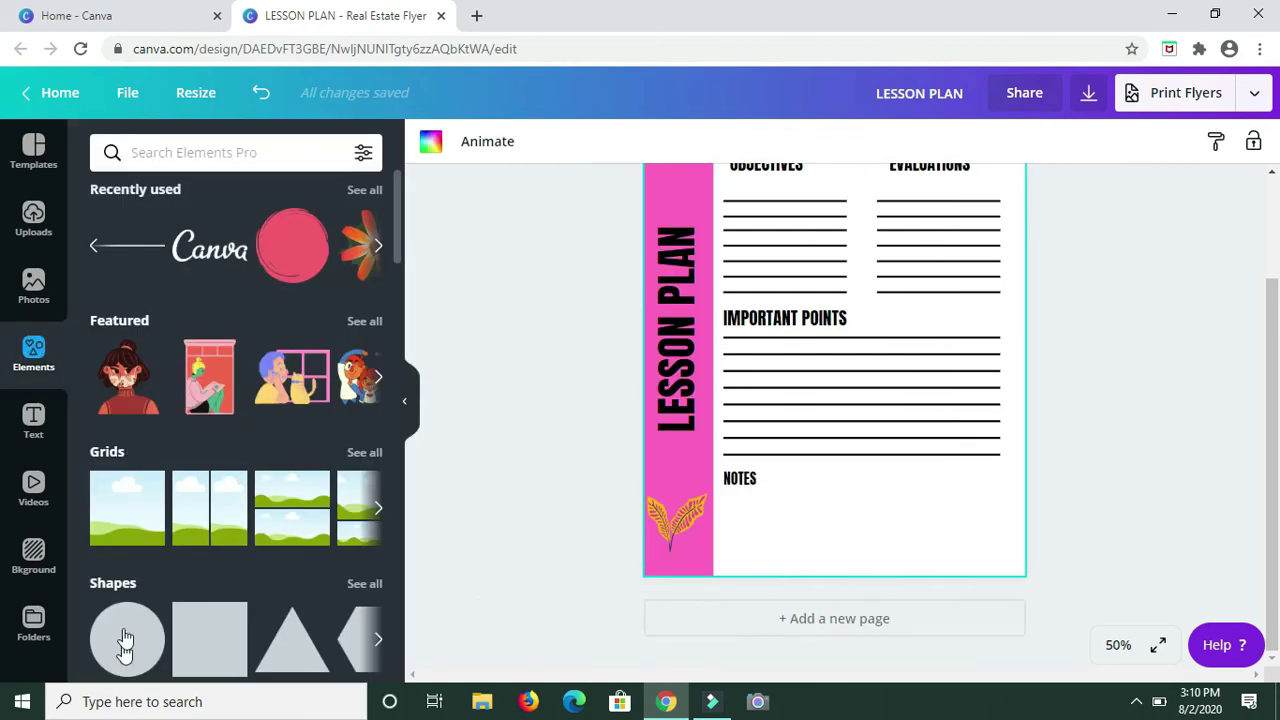
Add a square shape and stretch it into a wide pink box under the NOTES heading.
click(218, 637)
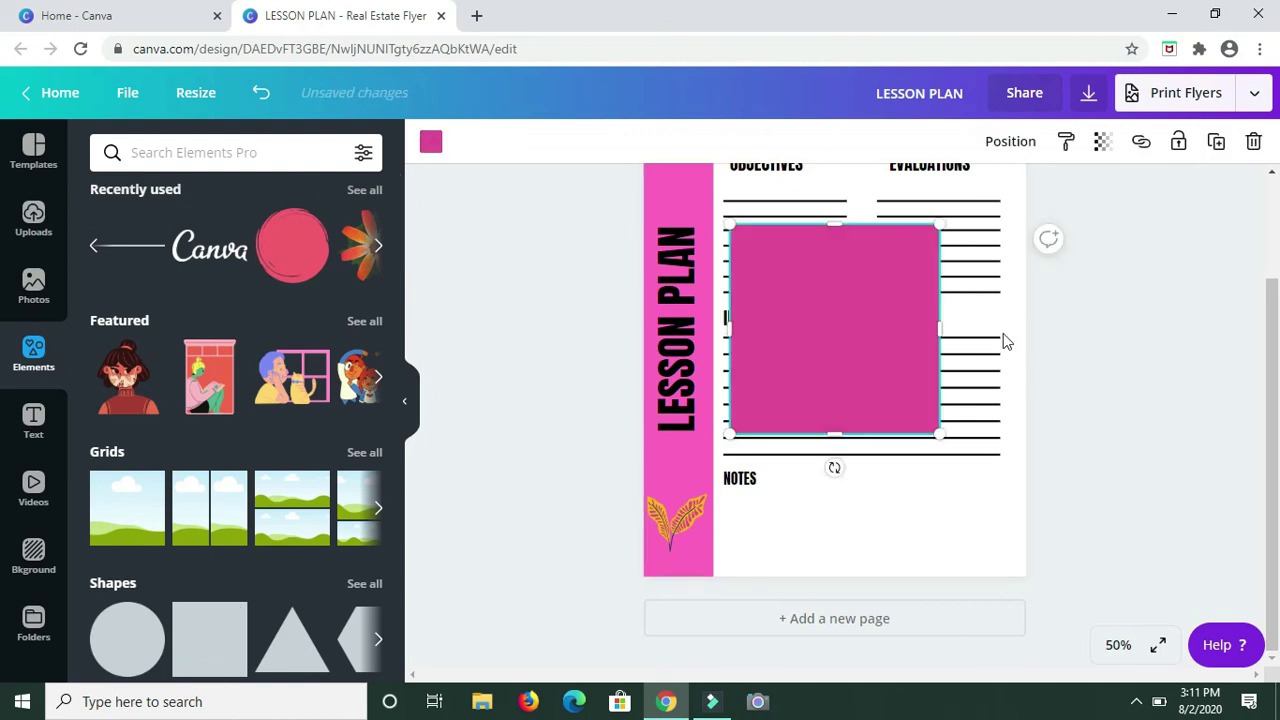
drag(829, 315, 906, 551)
drag(906, 506, 790, 531)
drag(929, 534, 996, 535)
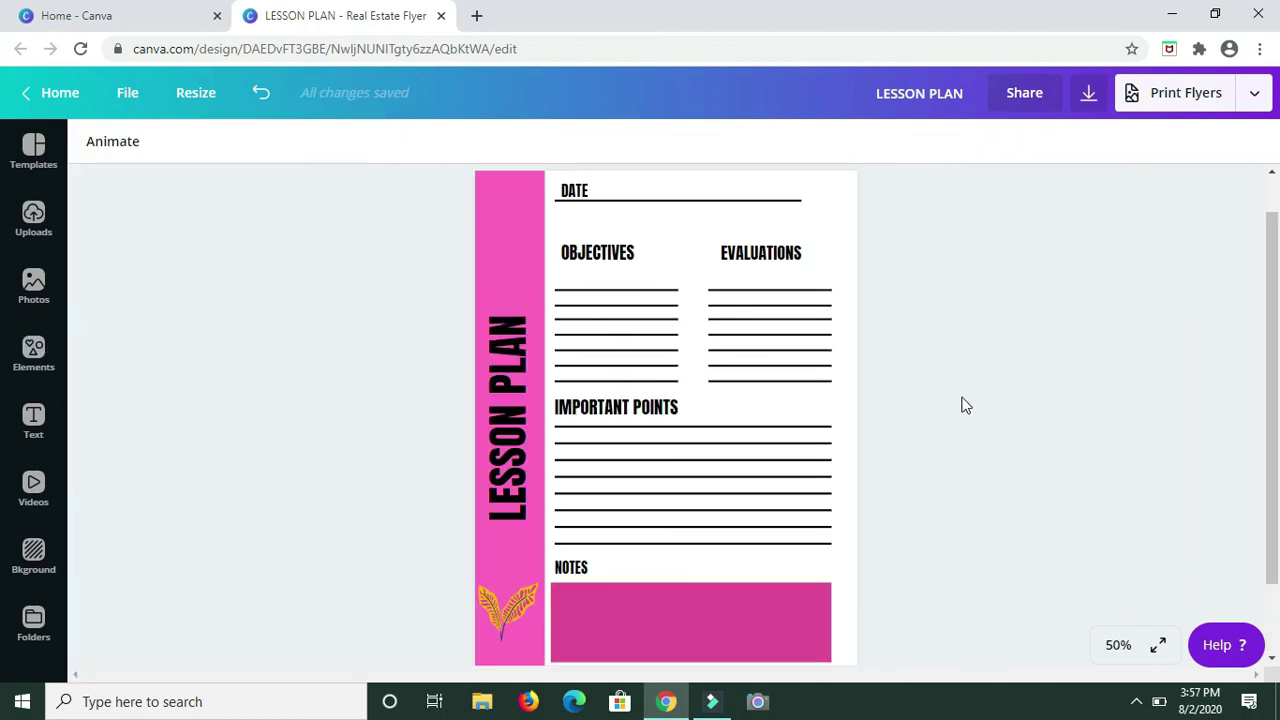
click(1252, 96)
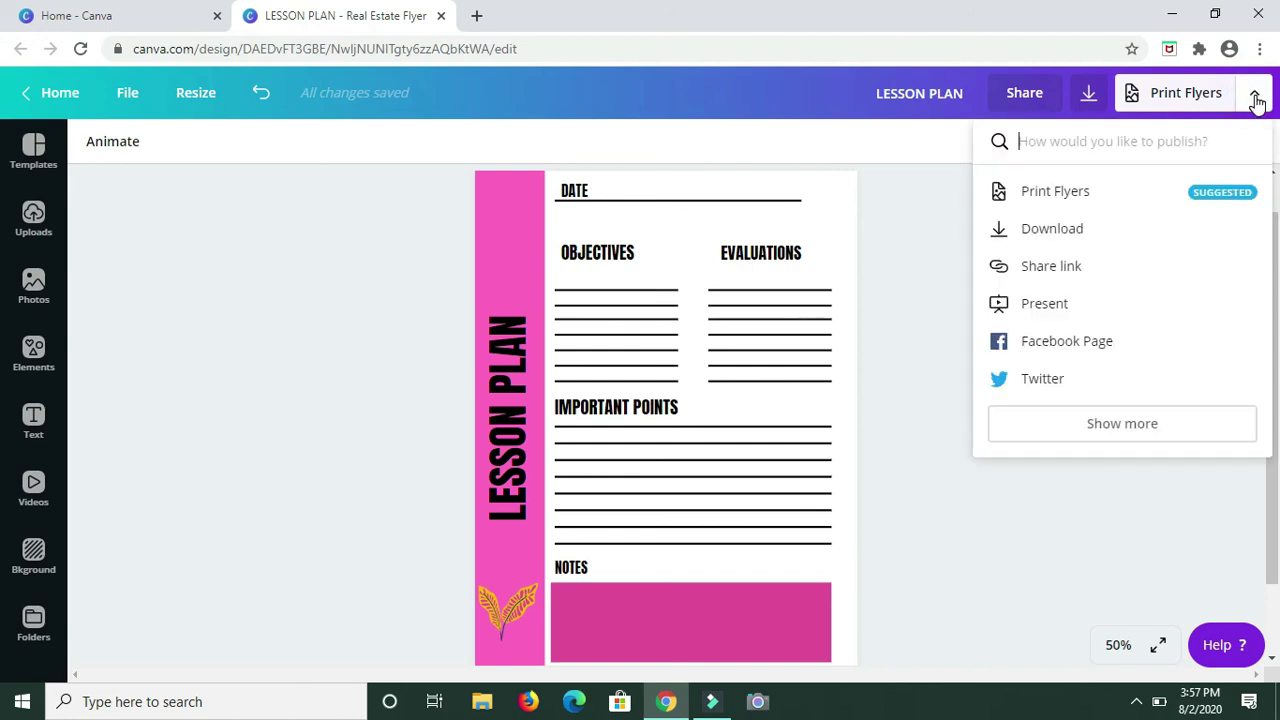
click(1064, 232)
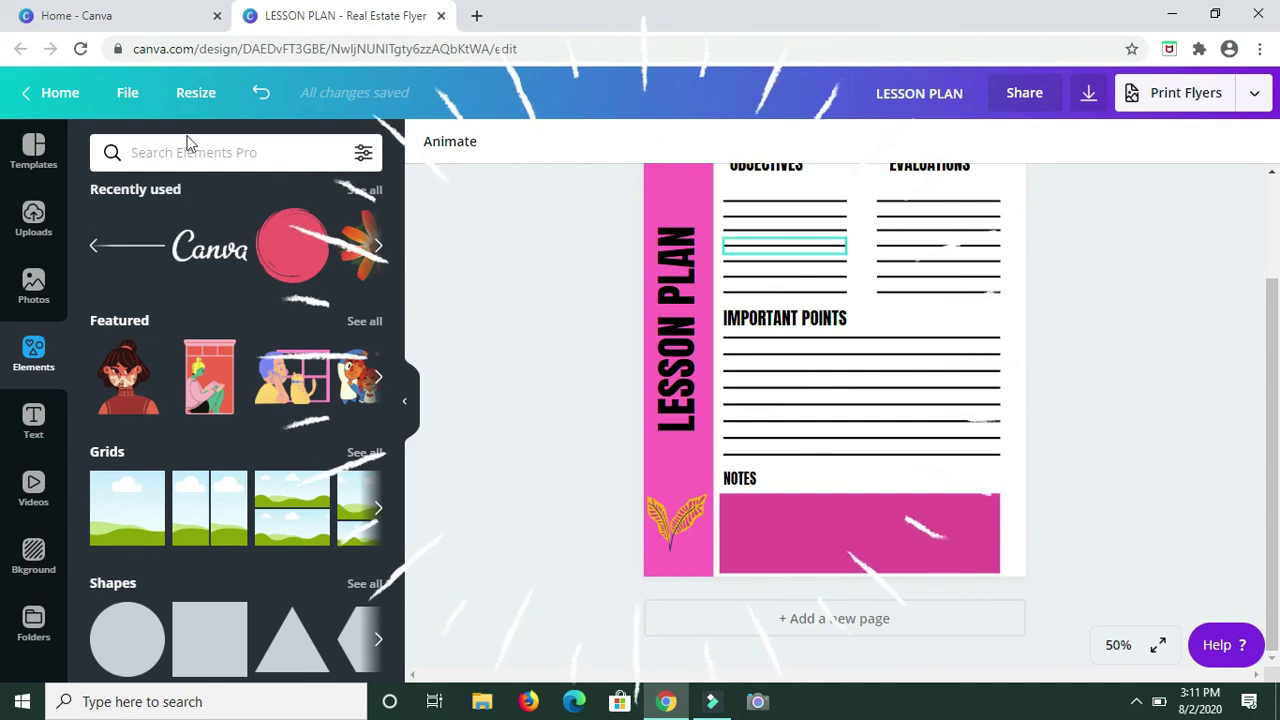
click(401, 409)
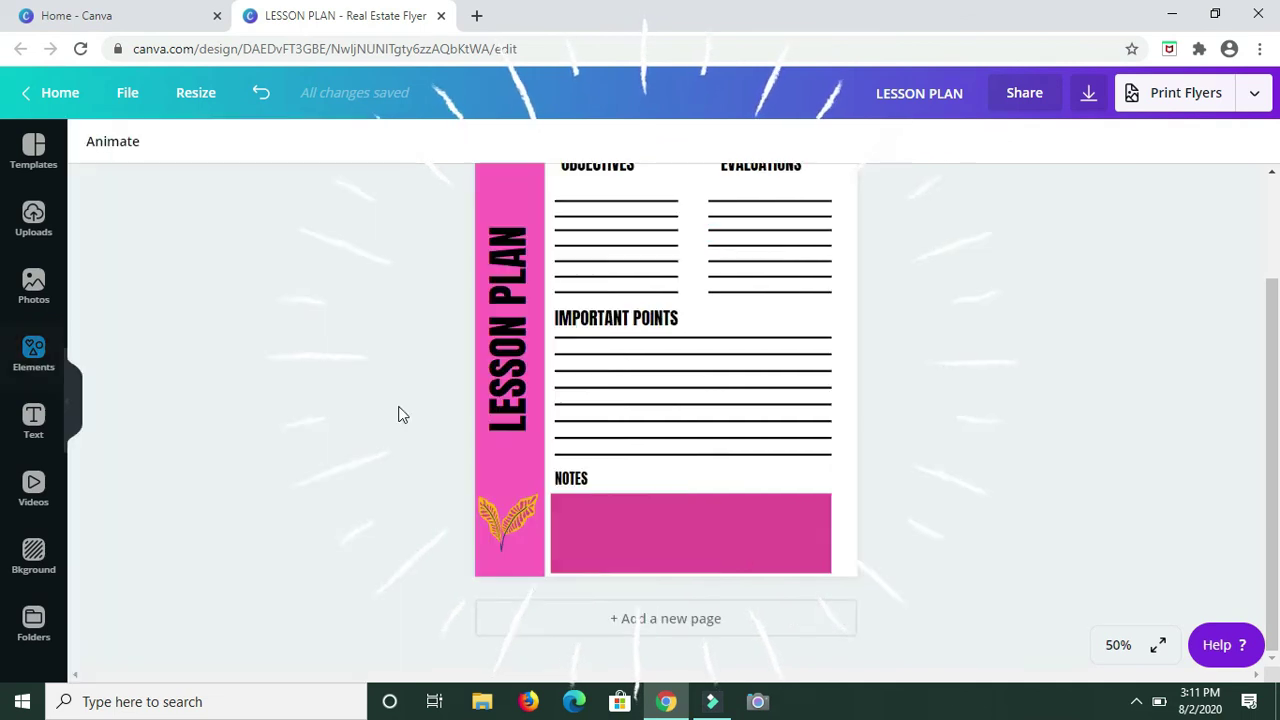
scroll(963, 511, up, 2)
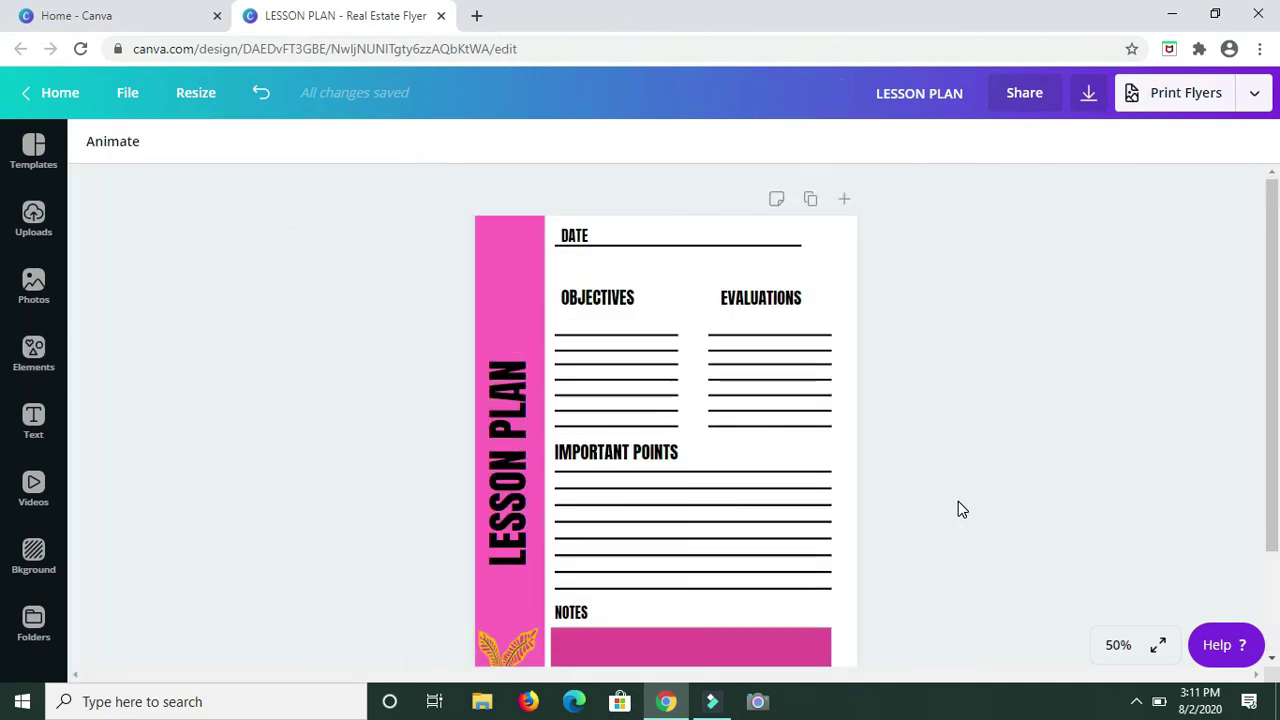
scroll(958, 503, down, 2)
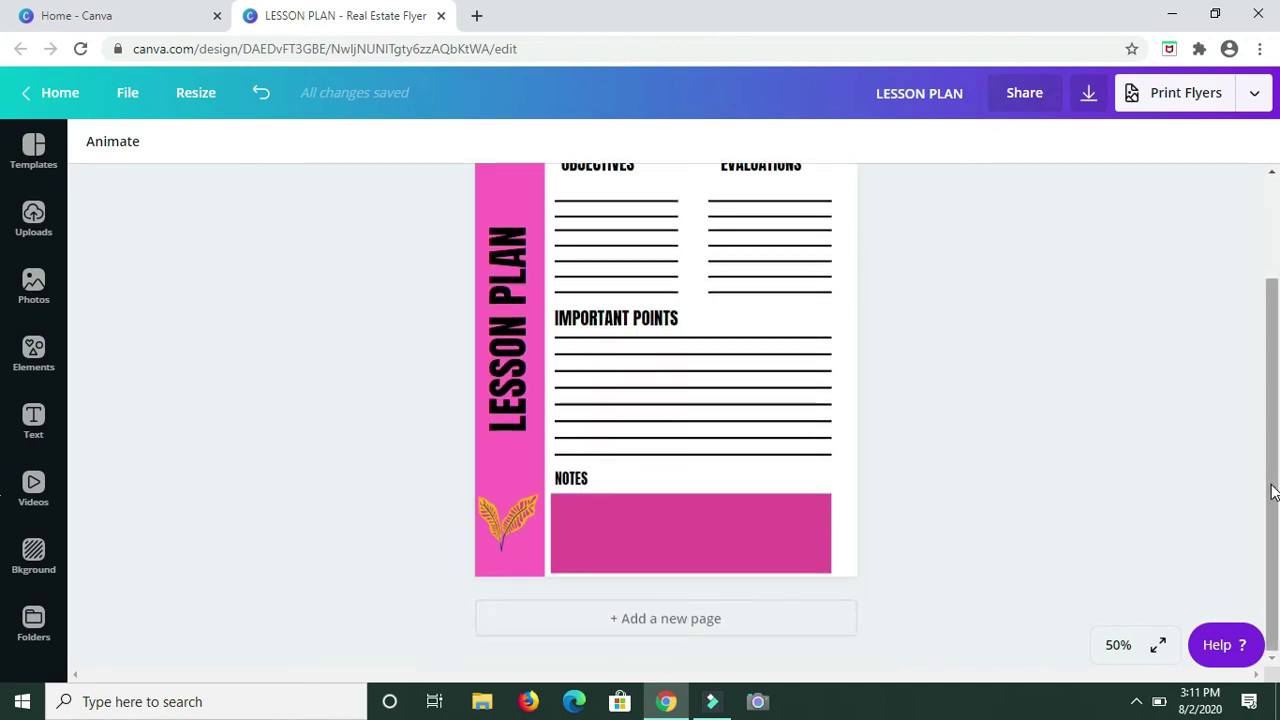